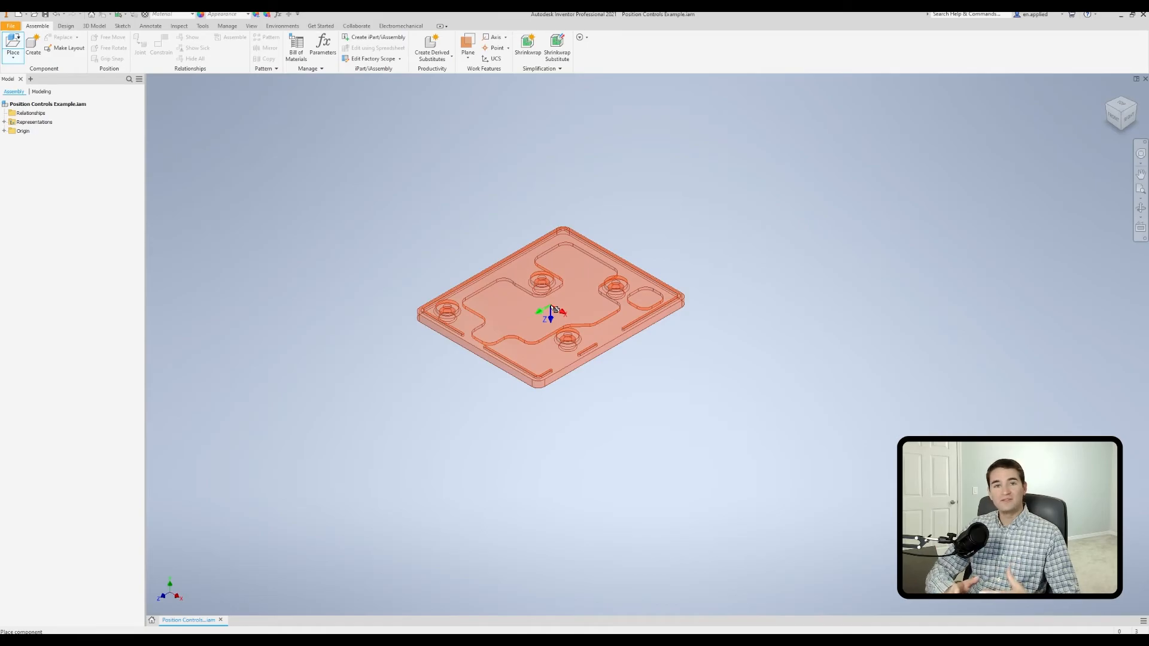
# Step: Place a single enclosure base in the assembly, grounded at the origin
pyautogui.rightClick(557, 312)
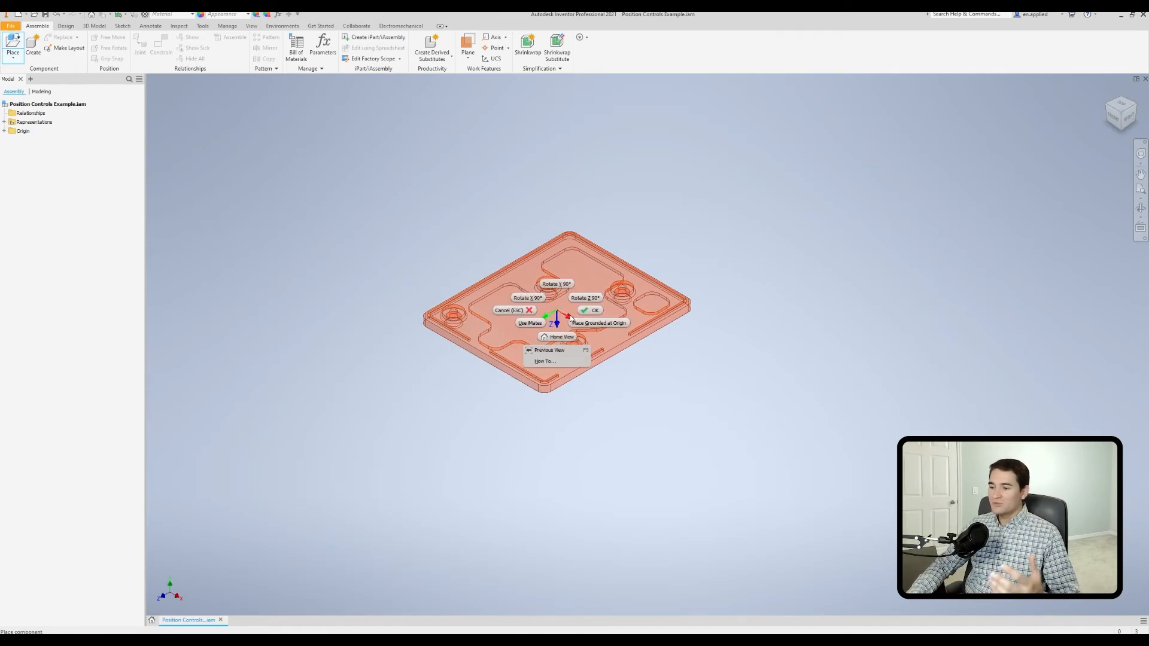
pyautogui.click(597, 323)
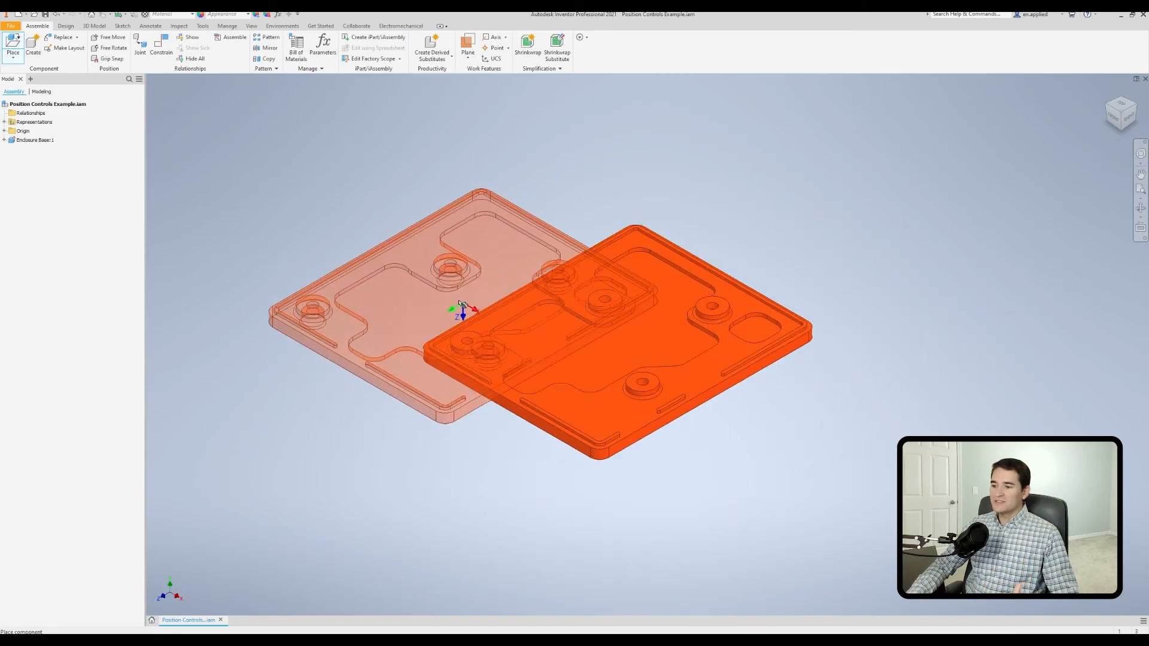
pyautogui.rightClick(372, 272)
pyautogui.click(407, 262)
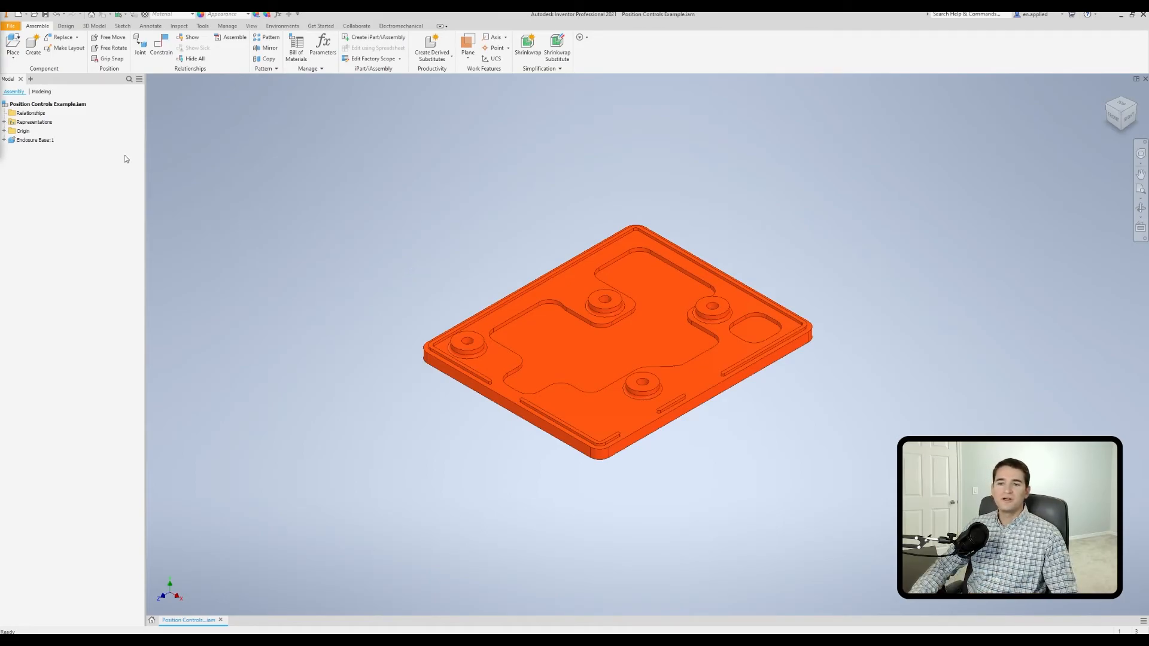
# Step: Insert one instance of Enclosure Cover.ipt above the enclosure base
pyautogui.click(13, 42)
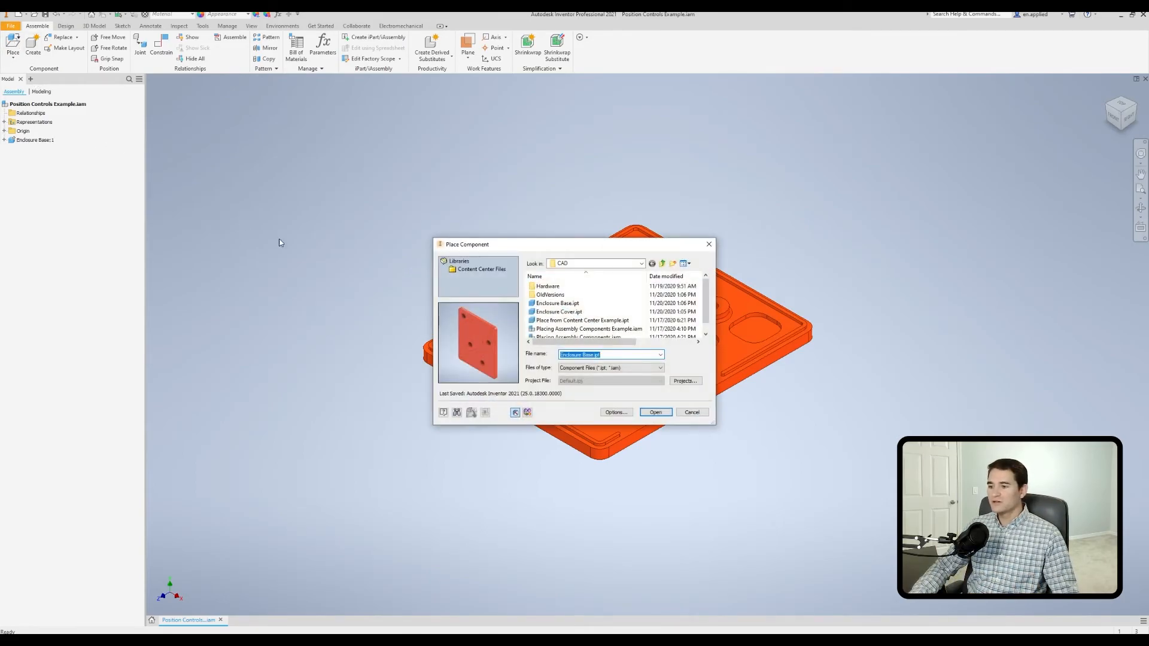
pyautogui.doubleClick(575, 312)
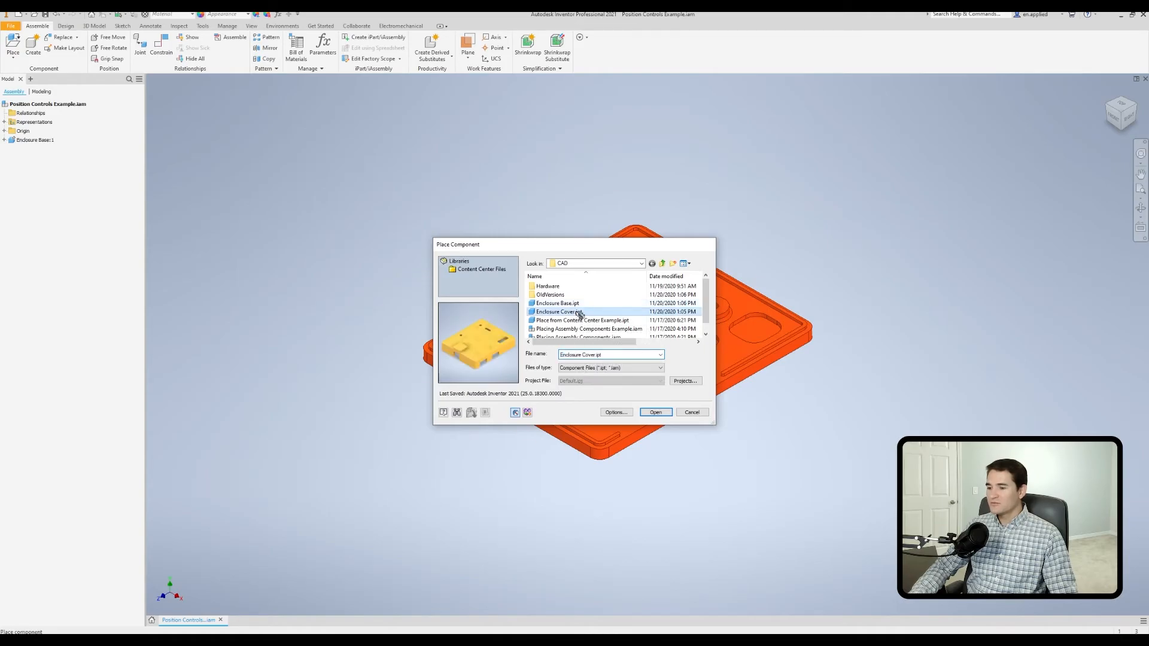
pyautogui.scroll(4, 549, 310)
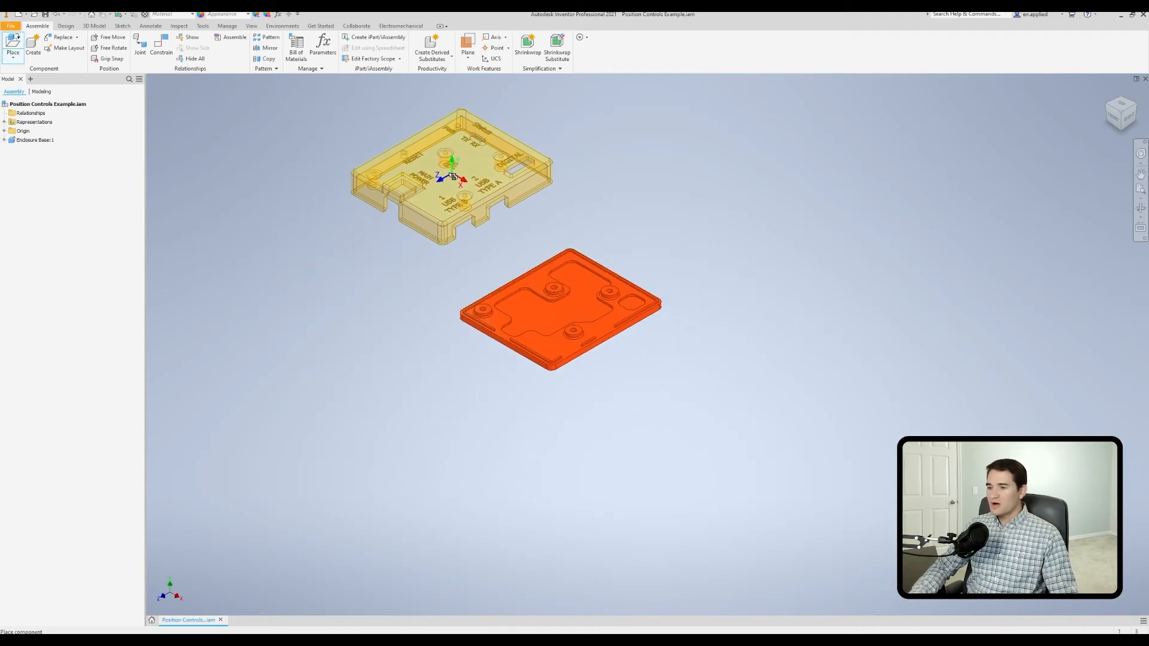
pyautogui.click(452, 177)
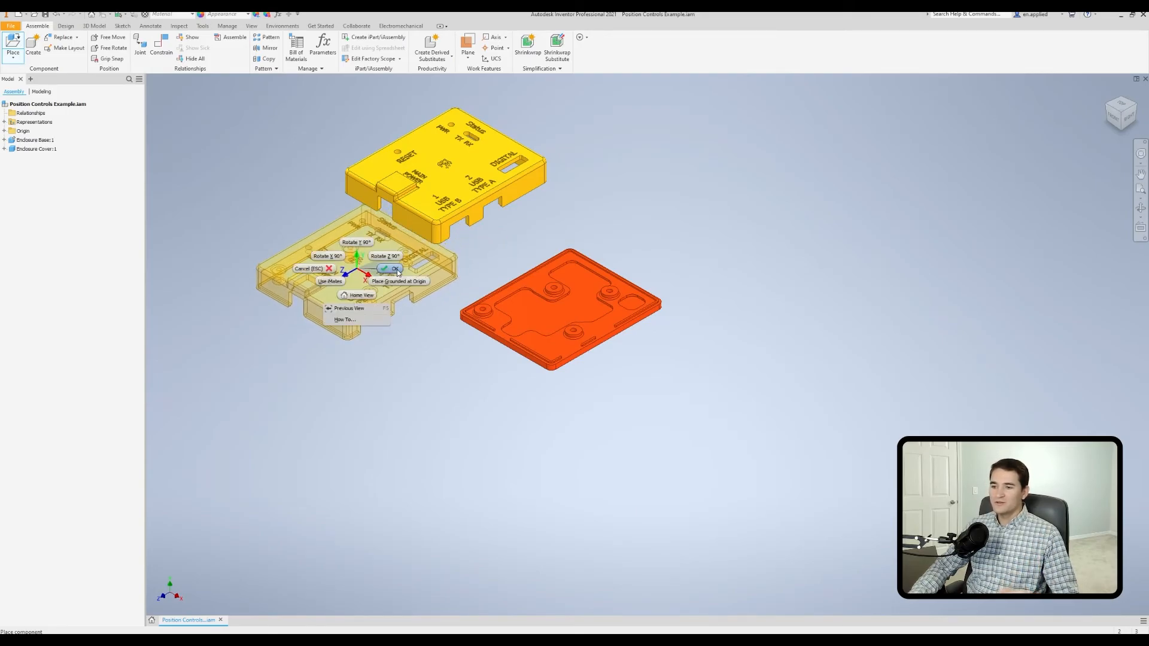
pyautogui.press('Escape')
pyautogui.moveTo(396, 272); pyautogui.dragTo(452, 340, button='middle')
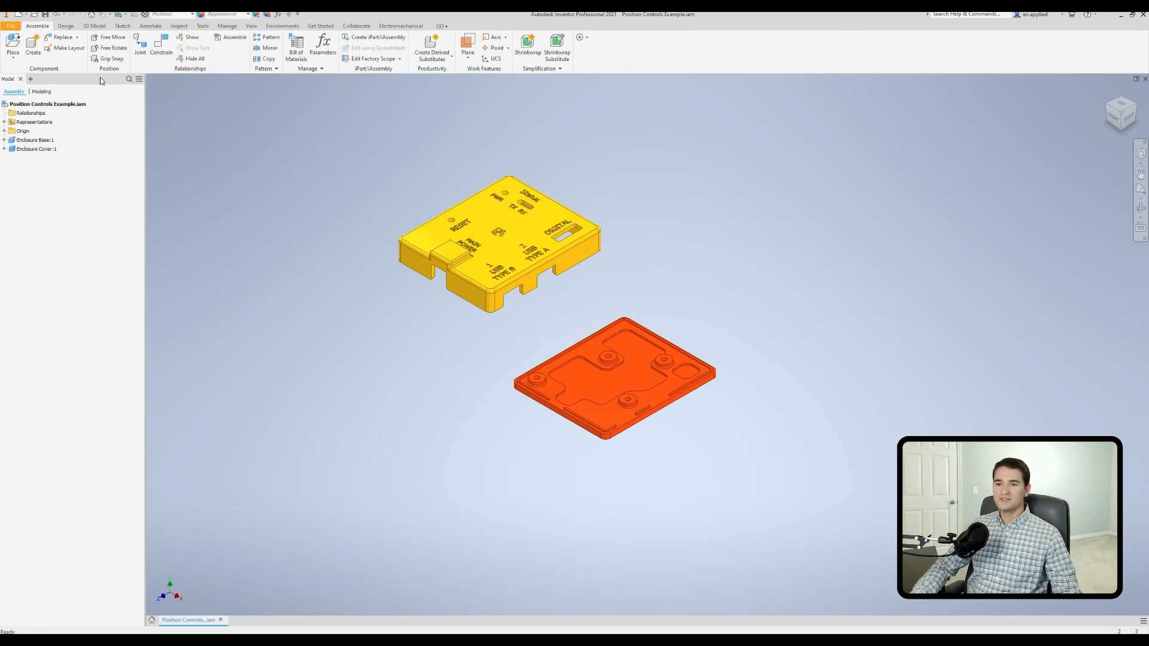
# Step: Use Free Move to reposition the enclosure cover above and away from the base, checking it from several angles
pyautogui.click(110, 37)
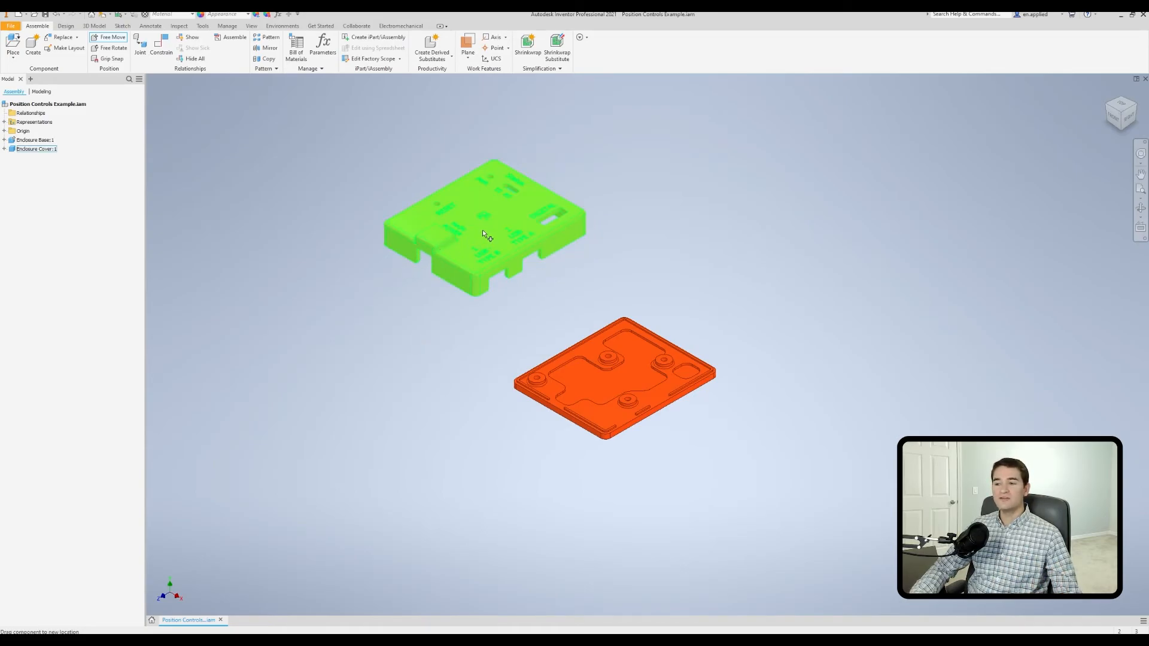
pyautogui.moveTo(486, 234); pyautogui.dragTo(579, 262)
pyautogui.keyDown('shift'); pyautogui.moveTo(579, 262); pyautogui.dragTo(412, 260, button='middle'); pyautogui.keyUp('shift')
pyautogui.moveTo(569, 209); pyautogui.dragTo(561, 243)
pyautogui.keyDown('shift'); pyautogui.moveTo(561, 242); pyautogui.dragTo(645, 336, button='middle'); pyautogui.keyUp('shift')
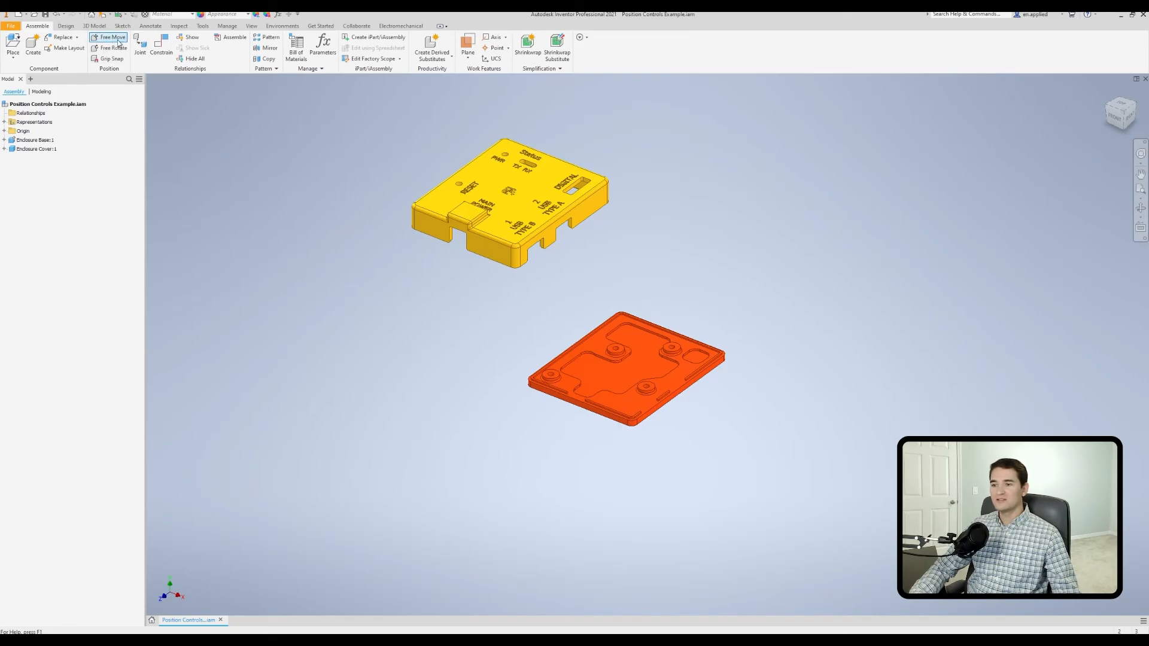
pyautogui.moveTo(502, 170); pyautogui.dragTo(467, 207)
pyautogui.keyDown('shift'); pyautogui.moveTo(641, 254); pyautogui.dragTo(531, 265, button='middle'); pyautogui.keyUp('shift')
pyautogui.moveTo(547, 152); pyautogui.dragTo(533, 178)
pyautogui.keyDown('shift'); pyautogui.moveTo(464, 269); pyautogui.dragTo(593, 246, button='middle'); pyautogui.keyUp('shift')
pyautogui.rightClick(588, 211)
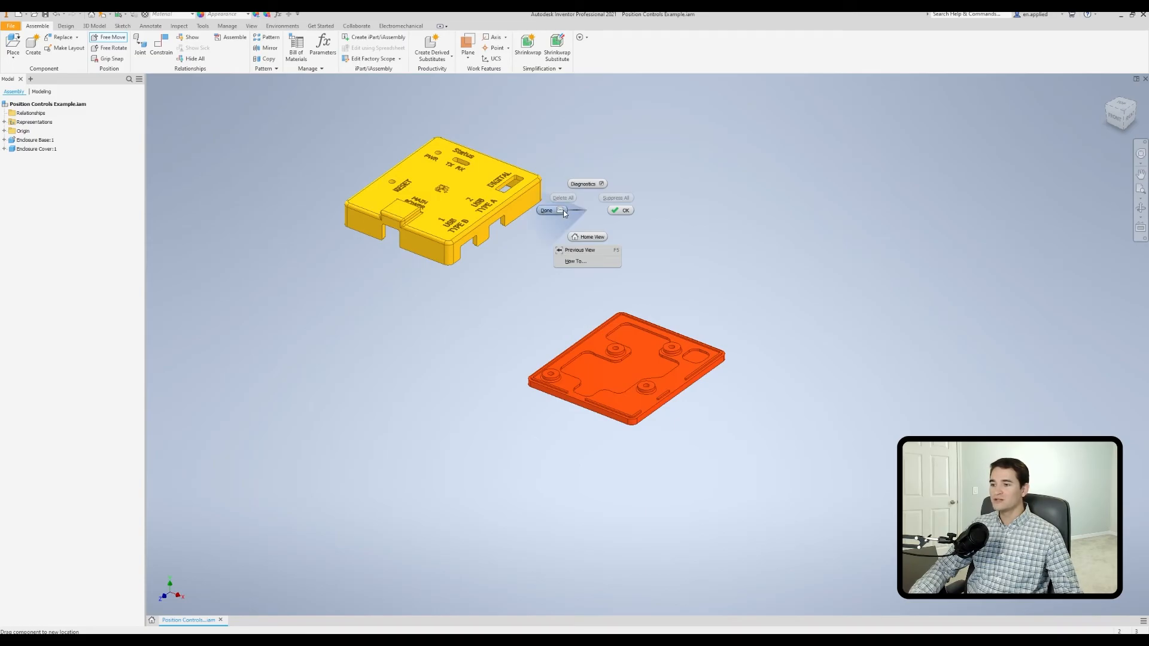
pyautogui.click(616, 210)
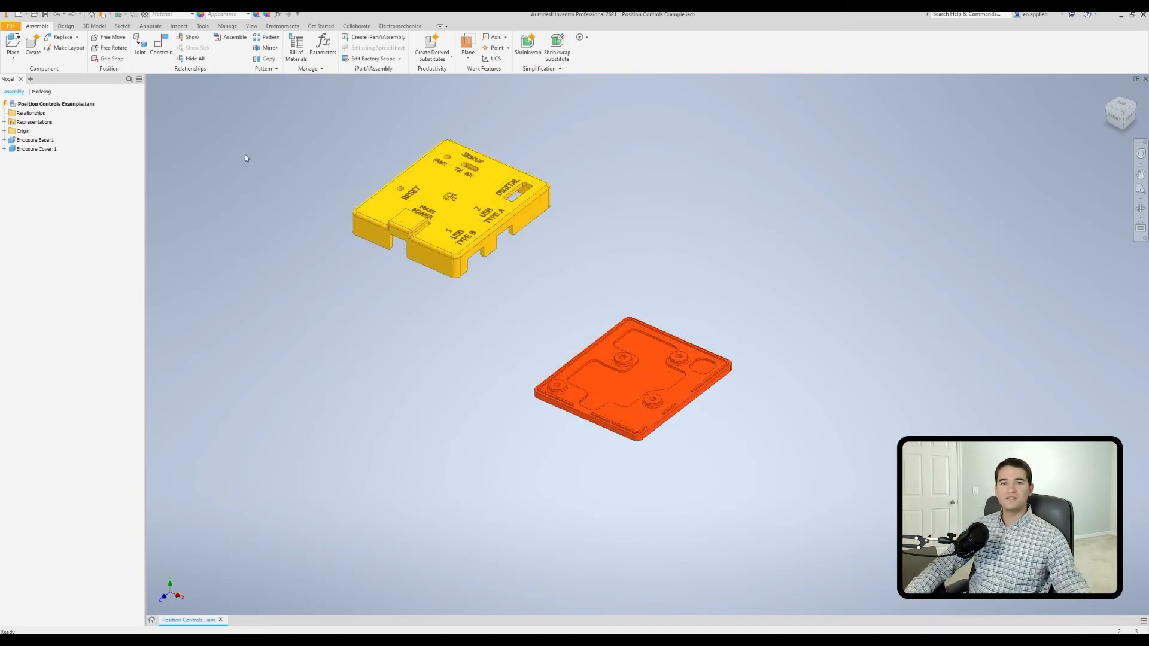
# Step: Try Free Rotate on the enclosure cover, tumbling it about its horizontal and vertical axes to expose its underside
pyautogui.click(110, 48)
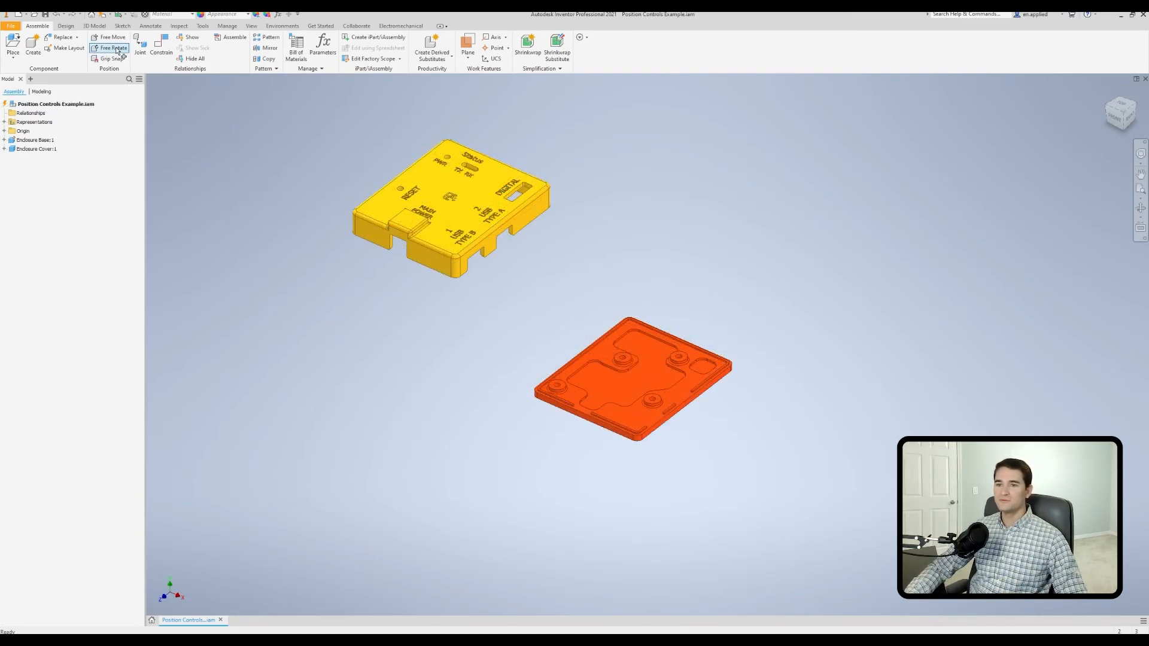
pyautogui.click(450, 205)
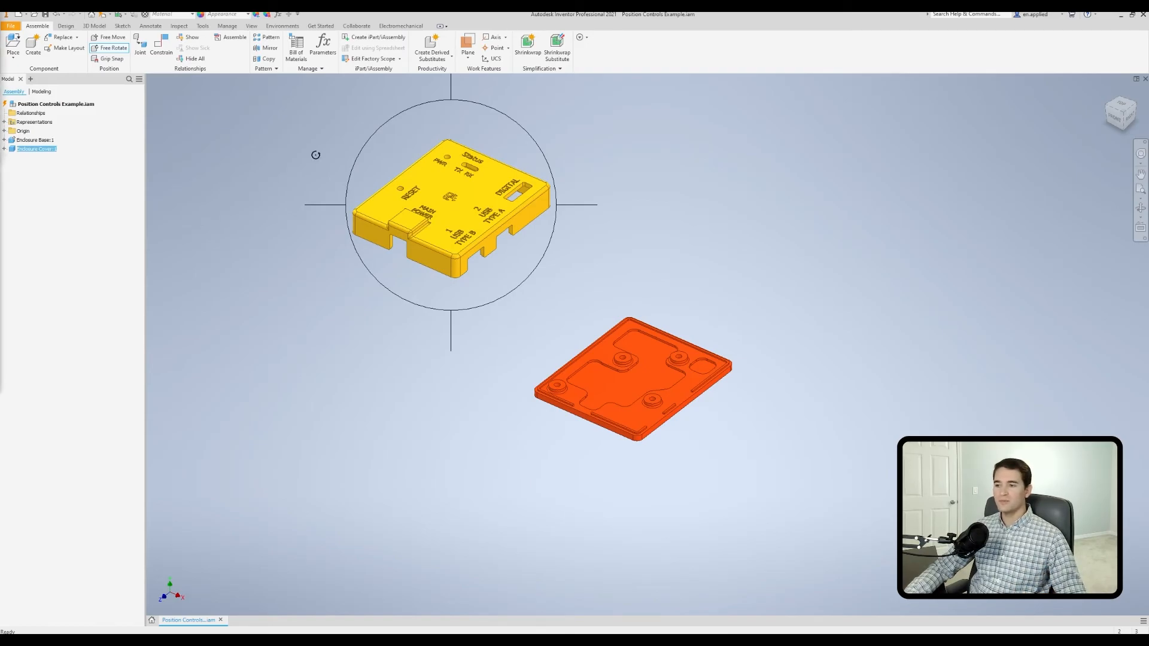
pyautogui.moveTo(456, 167)
pyautogui.mouseDown()
pyautogui.moveTo(458, 234)
pyautogui.moveTo(466, 204)
pyautogui.moveTo(457, 164)
pyautogui.moveTo(461, 219)
pyautogui.moveTo(430, 207)
pyautogui.moveTo(446, 174)
pyautogui.moveTo(467, 186)
pyautogui.mouseUp()
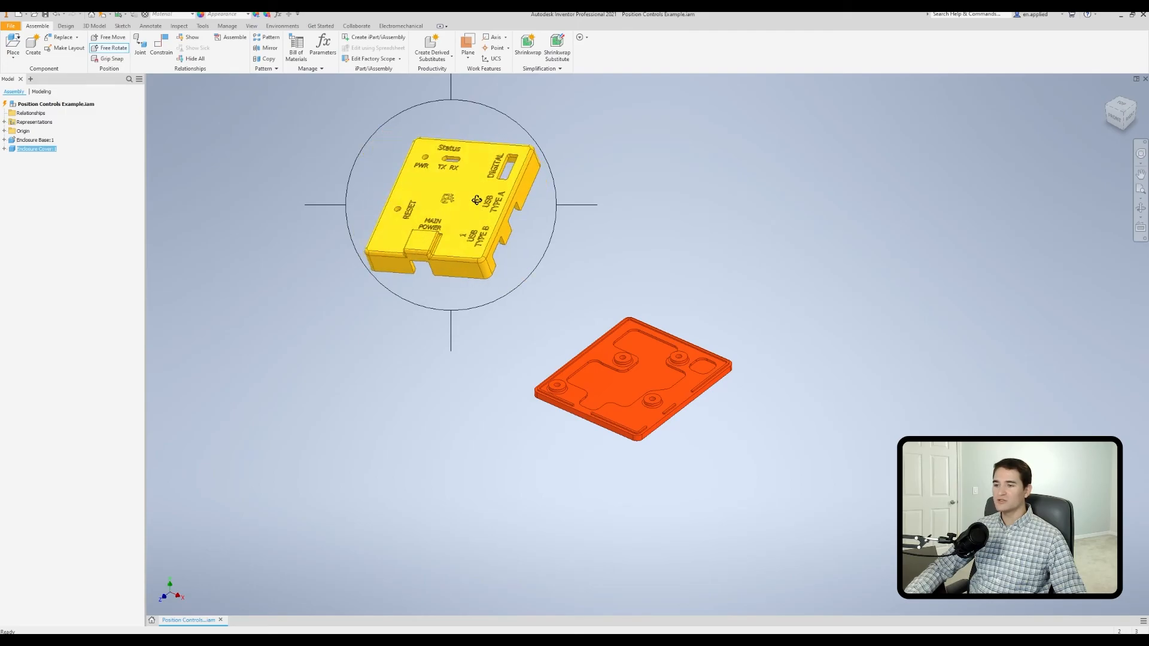
pyautogui.moveTo(453, 126); pyautogui.dragTo(451, 171)
pyautogui.moveTo(451, 232); pyautogui.dragTo(451, 164)
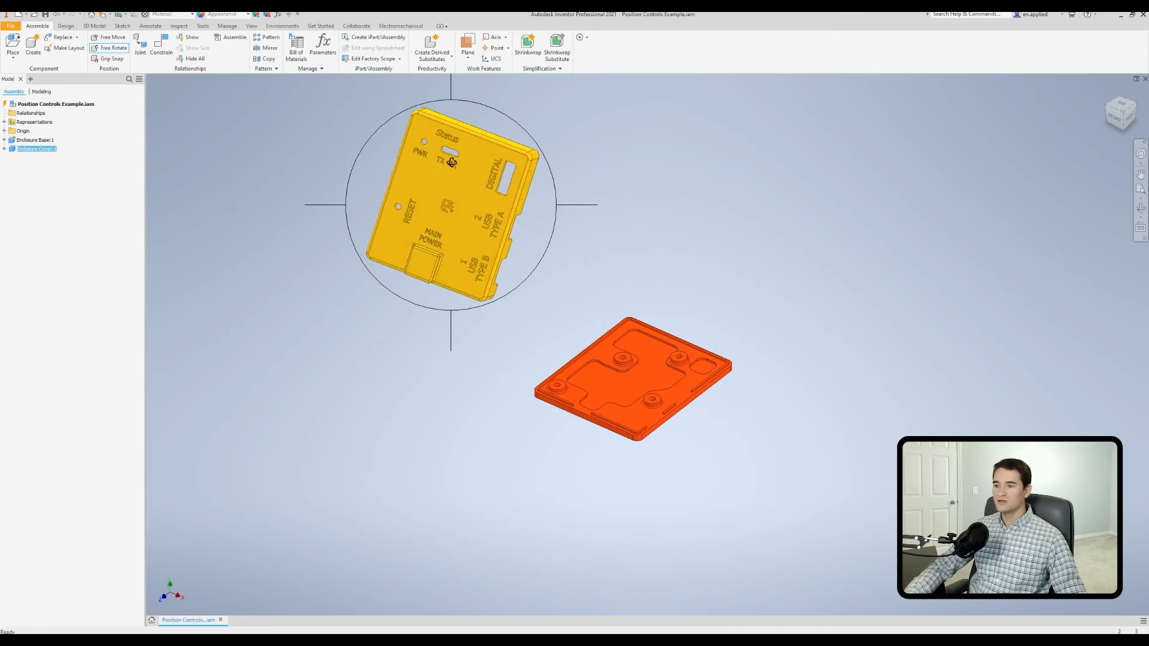
pyautogui.moveTo(443, 234); pyautogui.dragTo(449, 172)
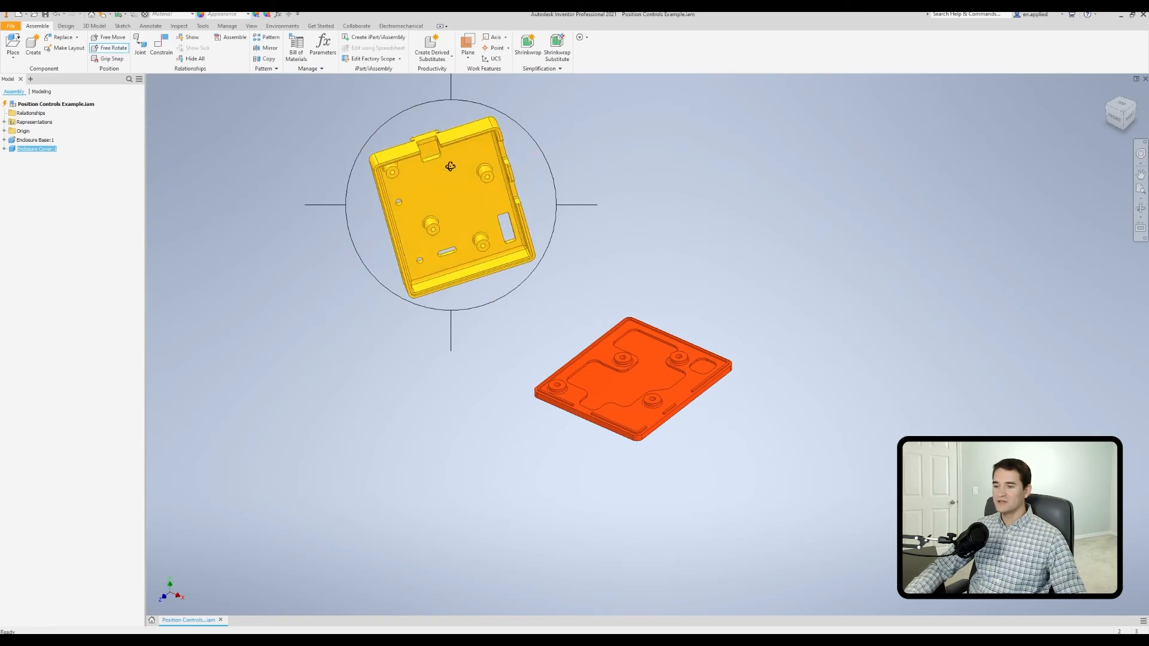
pyautogui.moveTo(403, 204)
pyautogui.mouseDown()
pyautogui.moveTo(487, 205)
pyautogui.moveTo(414, 200)
pyautogui.mouseUp()
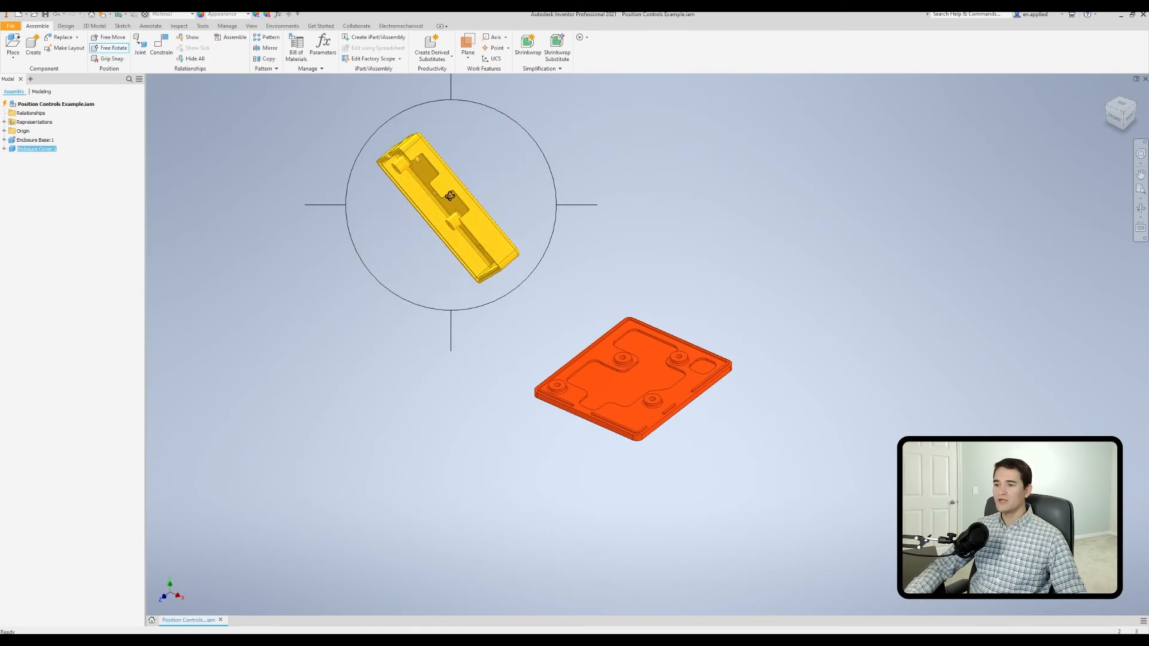
pyautogui.moveTo(440, 203); pyautogui.dragTo(383, 202)
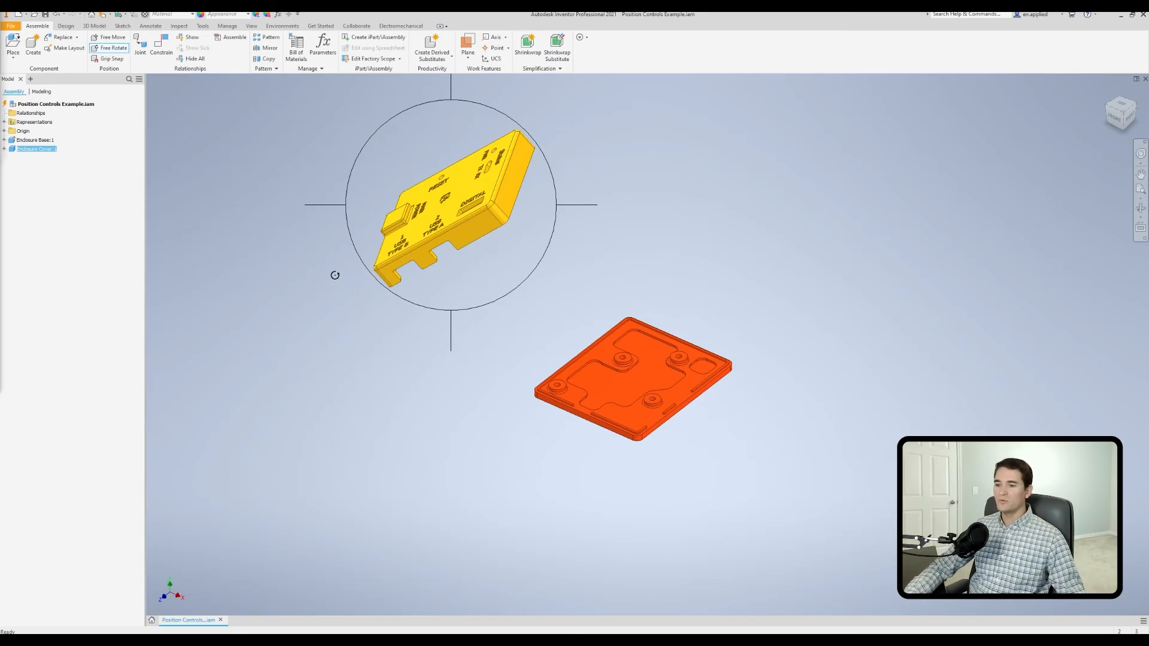
# Step: Try spinning the enclosure cover in the view plane and tilting it freely, and leave Free Rotate
pyautogui.moveTo(331, 274); pyautogui.dragTo(326, 218)
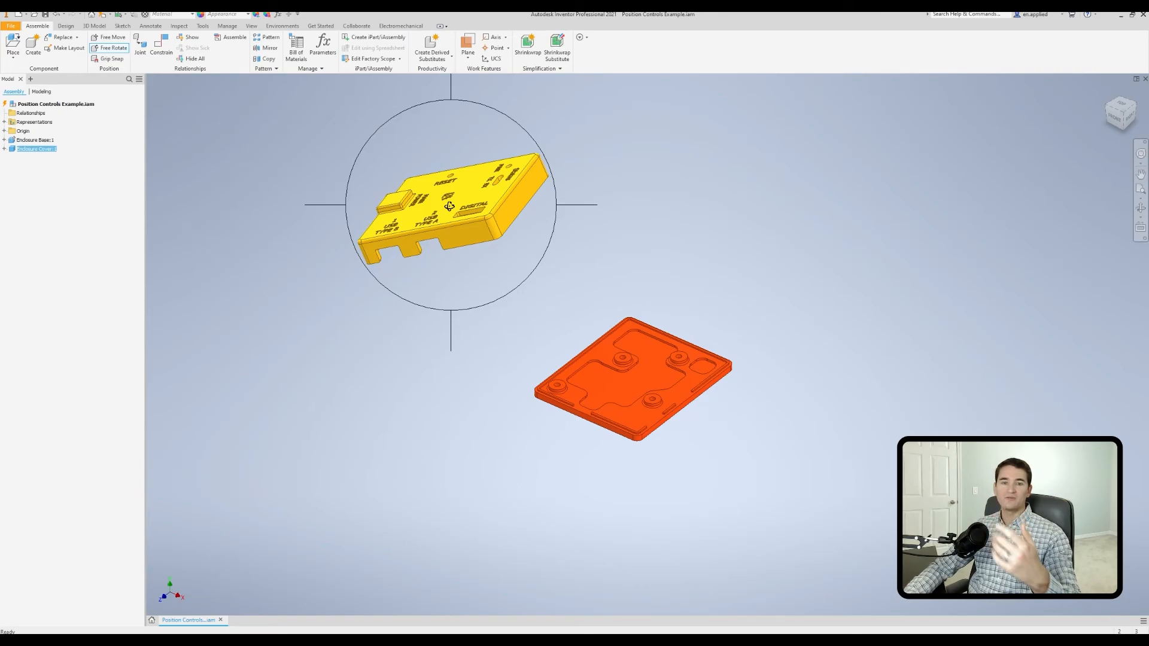
pyautogui.moveTo(353, 281); pyautogui.dragTo(333, 237)
pyautogui.moveTo(459, 186); pyautogui.dragTo(482, 208)
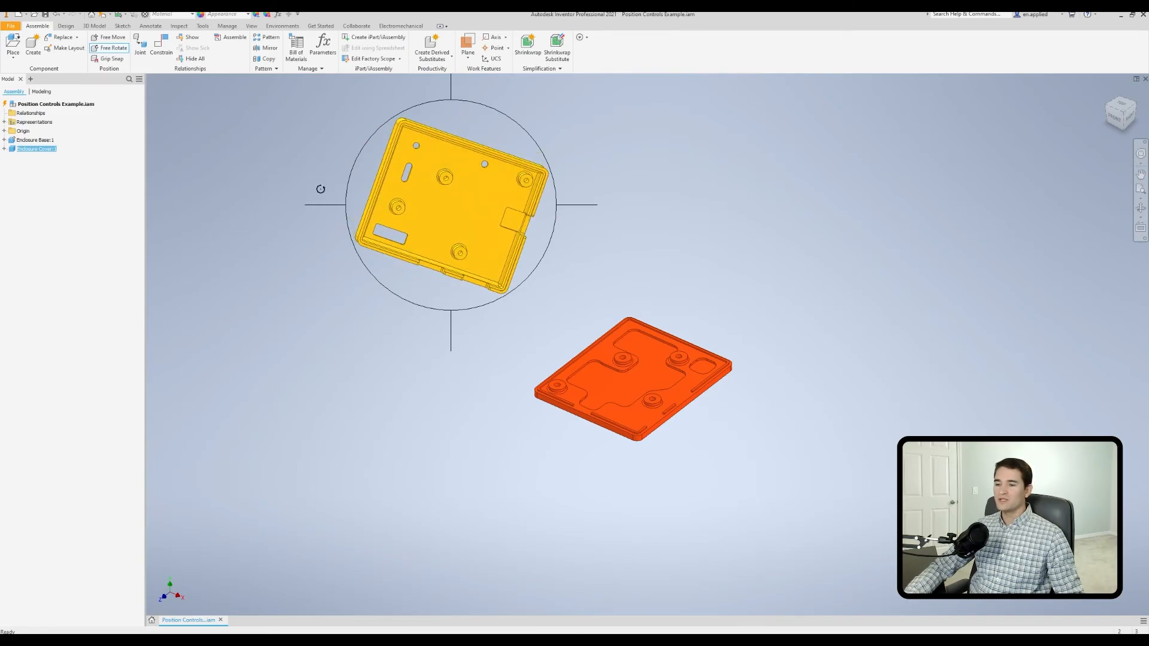
pyautogui.moveTo(299, 237); pyautogui.dragTo(441, 220)
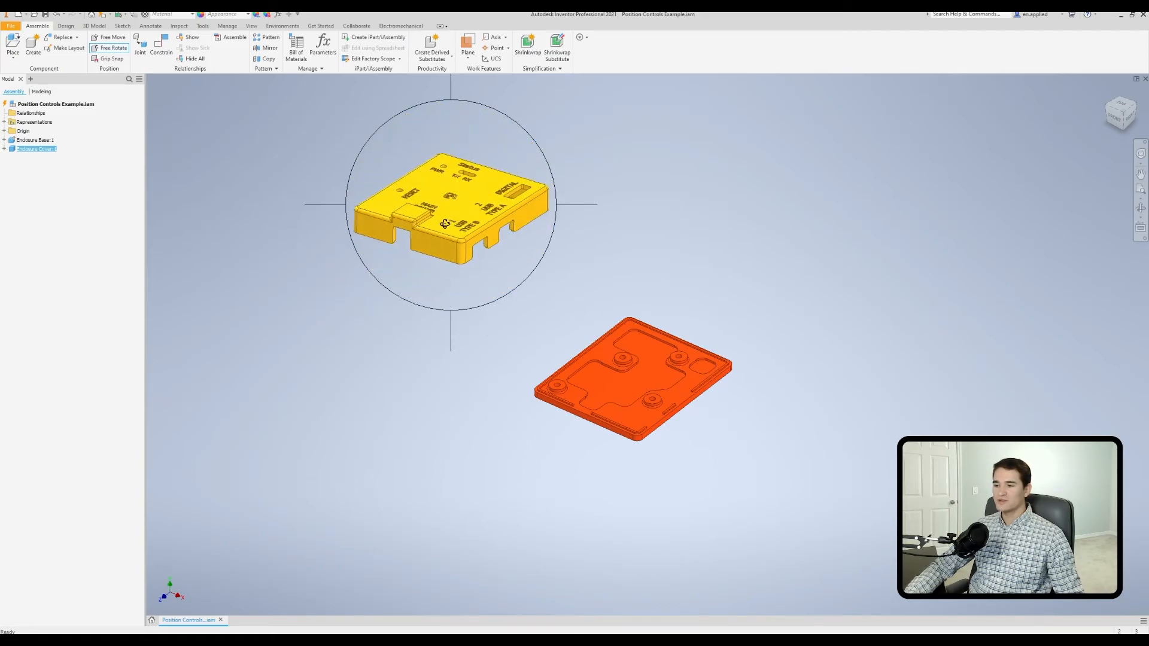
pyautogui.moveTo(474, 219); pyautogui.dragTo(509, 219)
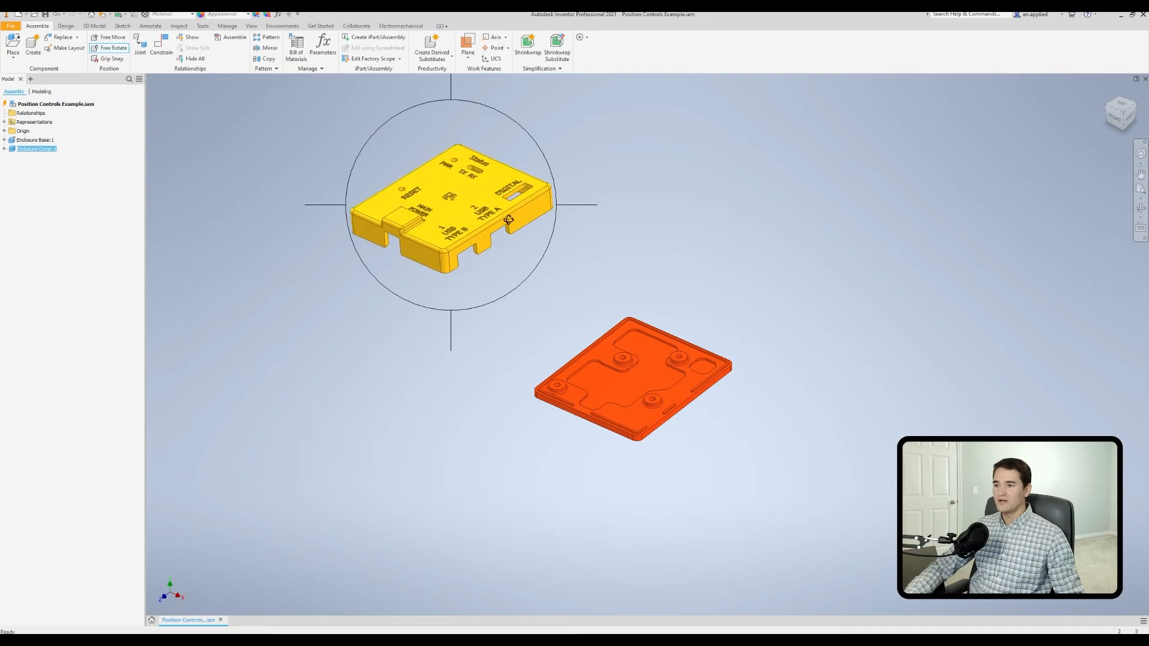
pyautogui.moveTo(343, 314)
pyautogui.mouseDown()
pyautogui.moveTo(318, 295)
pyautogui.moveTo(333, 305)
pyautogui.mouseUp()
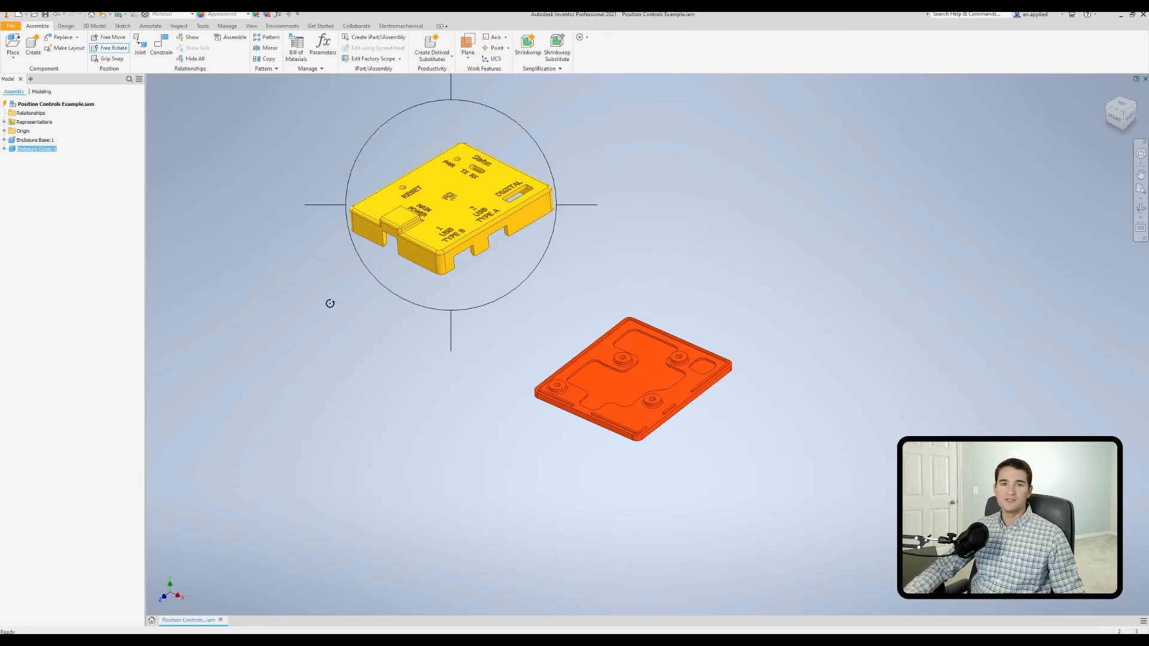
pyautogui.press('Escape')
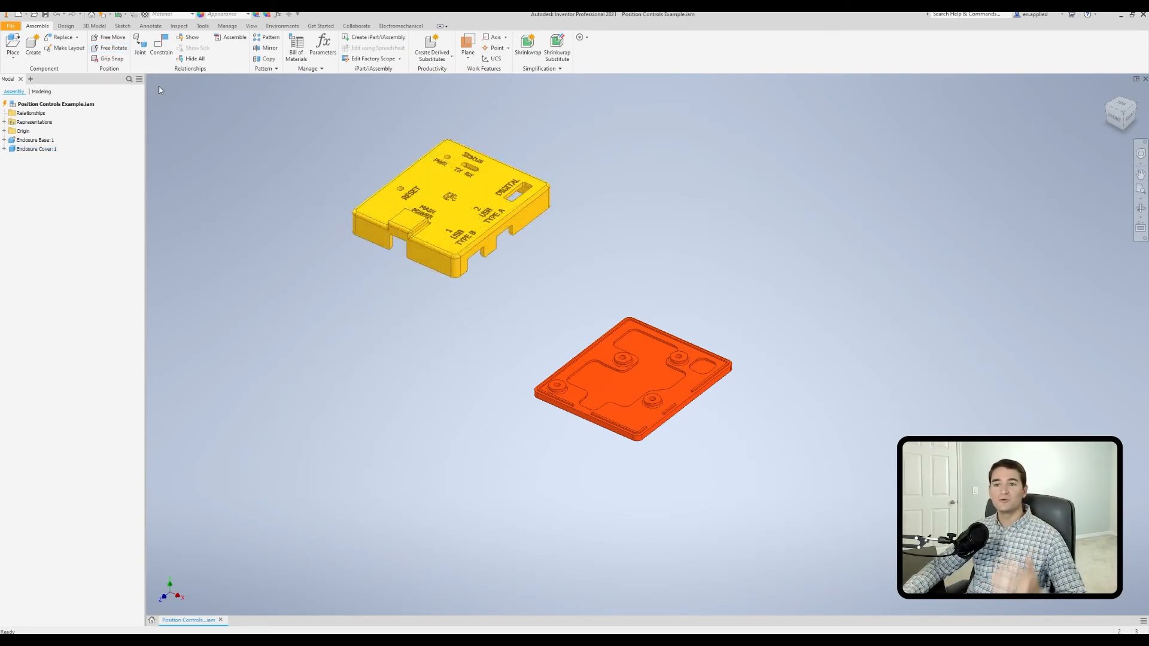
# Step: Move the Grip Snap command to the expanded Position panel and return it to the main panel
pyautogui.rightClick(114, 63)
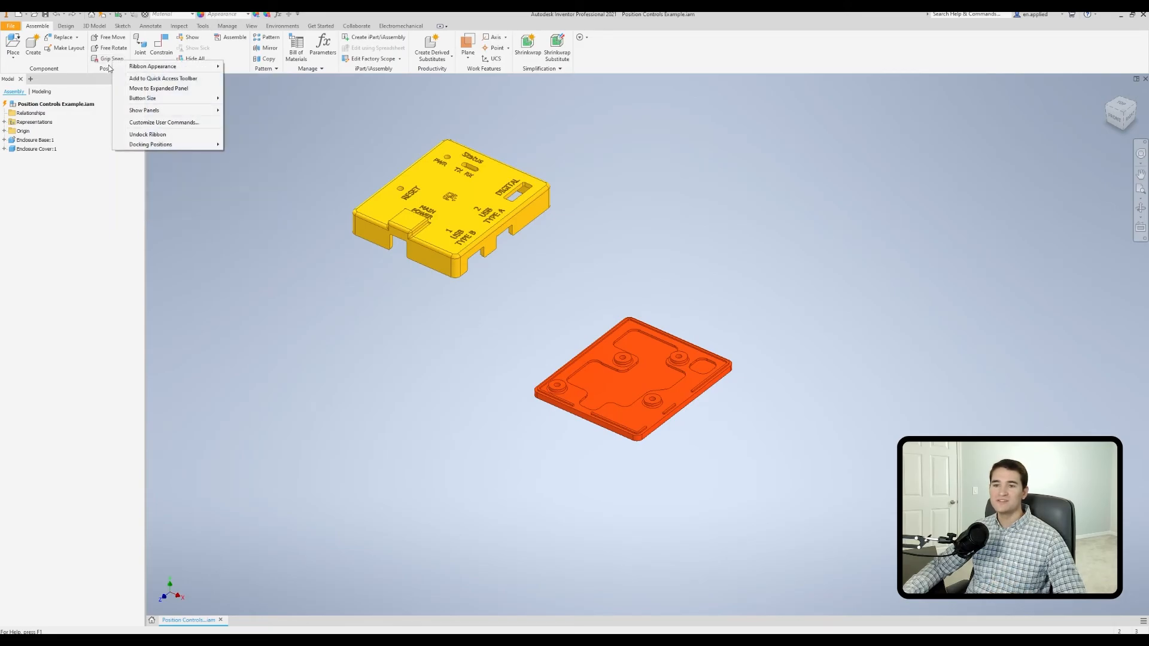
pyautogui.click(156, 89)
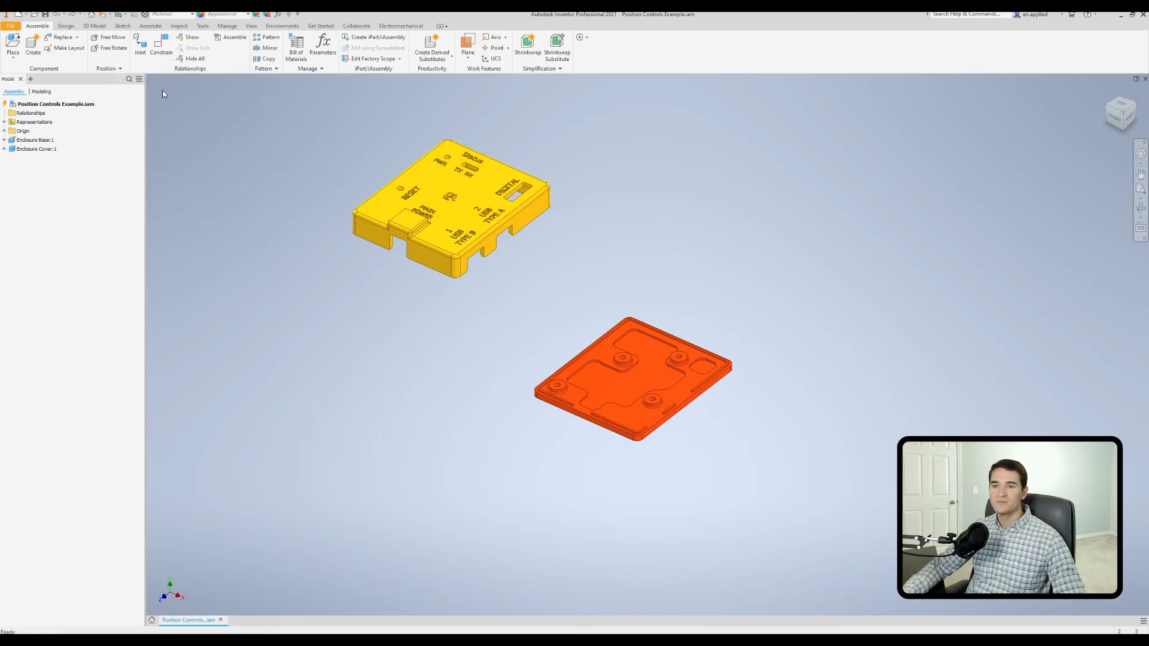
pyautogui.click(121, 70)
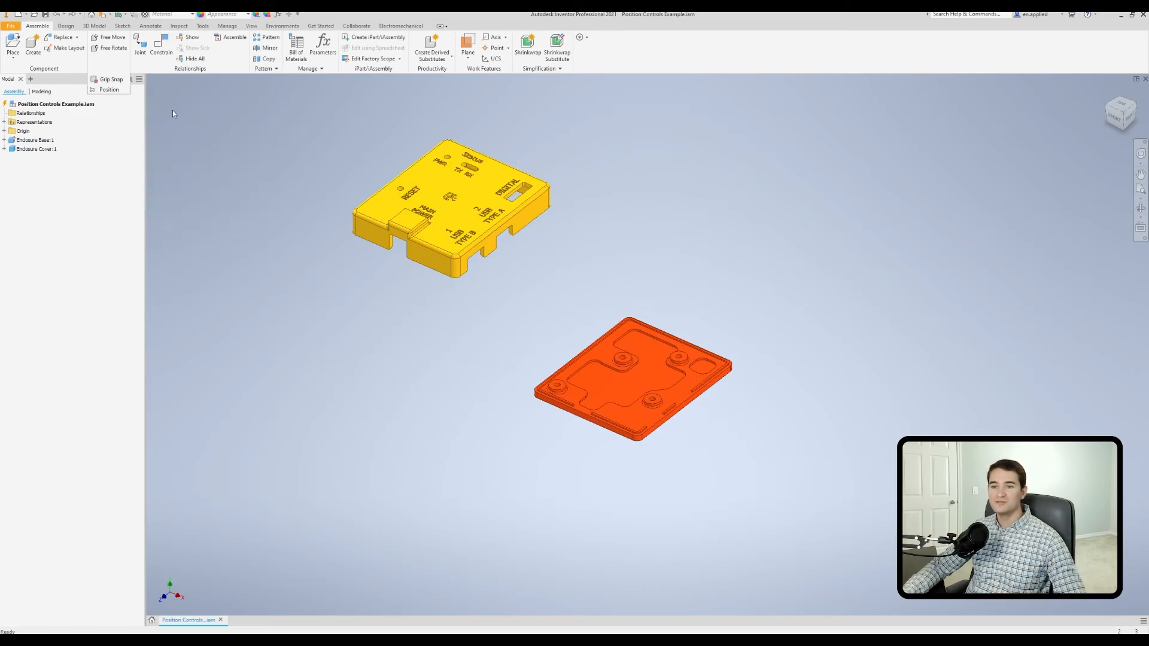
pyautogui.click(118, 69)
pyautogui.rightClick(118, 84)
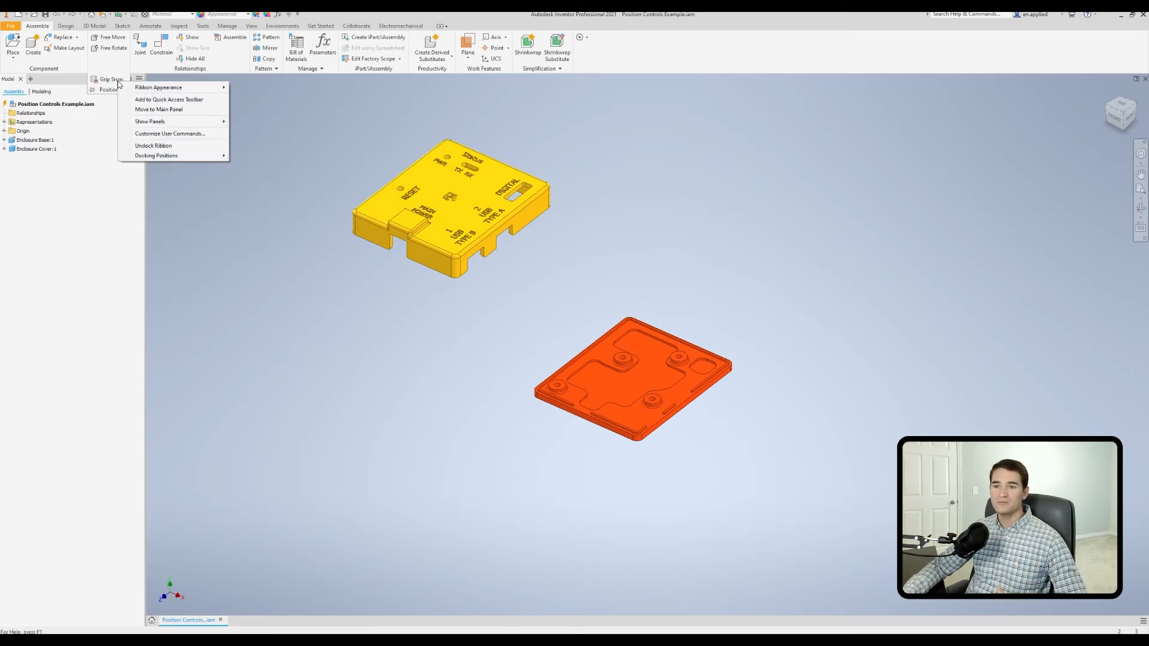
pyautogui.click(170, 111)
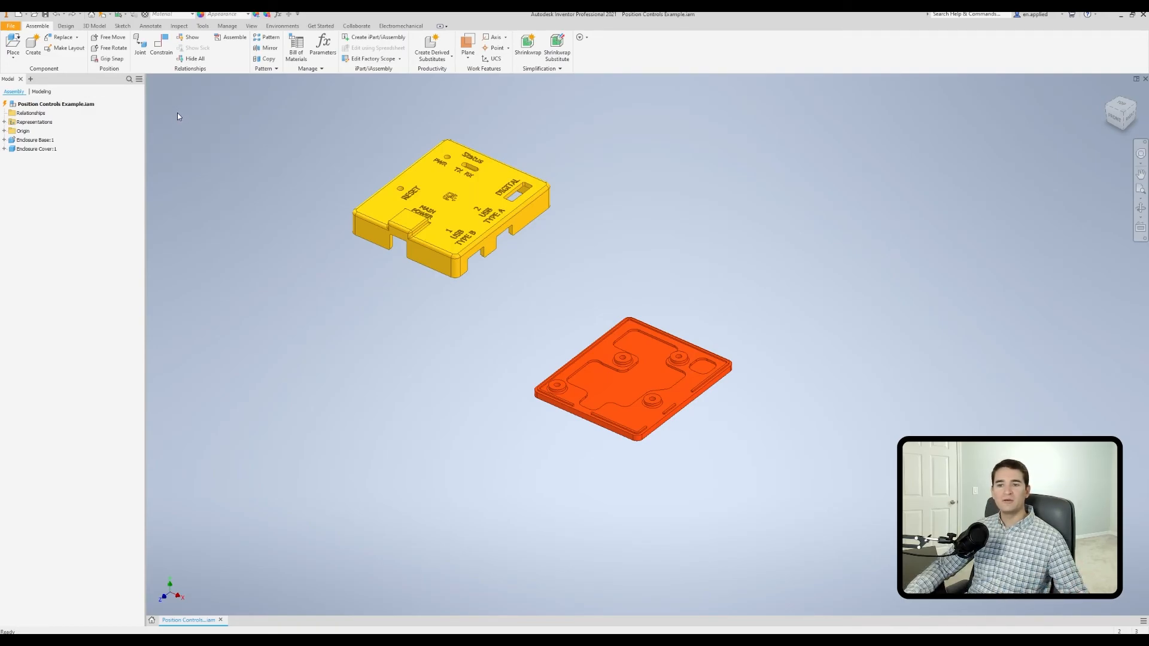
# Step: Try Grip Snap on the enclosure cover, gripping its main-power side face and using Free Drag to carry it over to the base
pyautogui.click(109, 59)
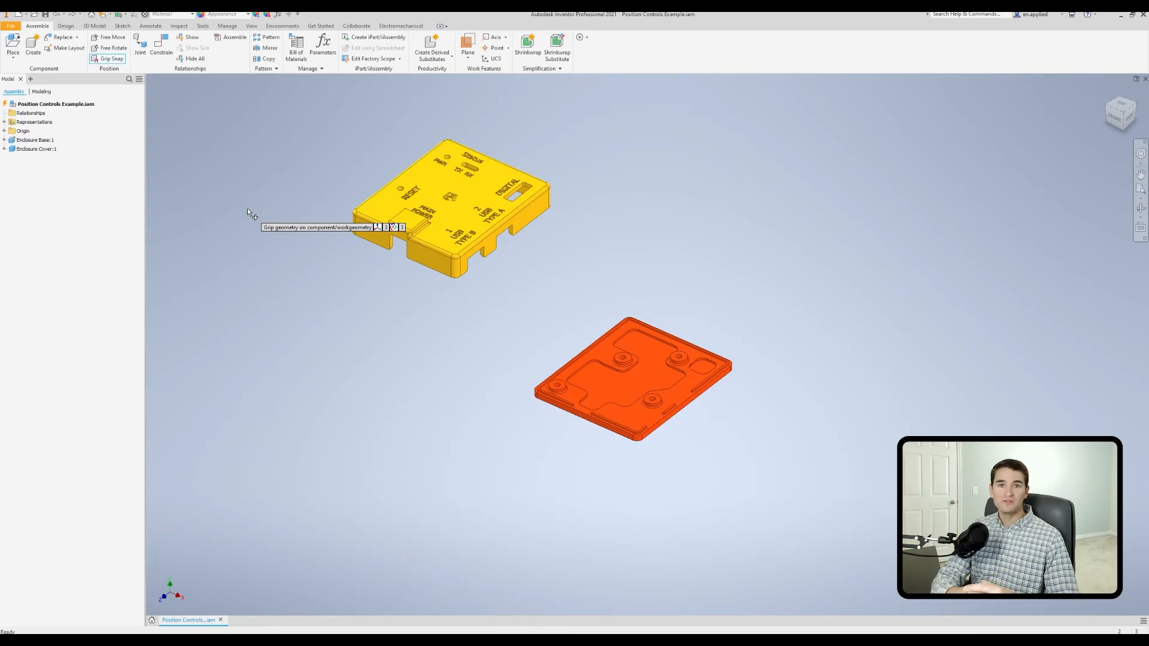
pyautogui.moveTo(428, 278)
pyautogui.keyDown('shift'); pyautogui.mouseDown(button='middle')
pyautogui.moveTo(401, 231)
pyautogui.moveTo(421, 262)
pyautogui.mouseUp(button='middle'); pyautogui.keyUp('shift')
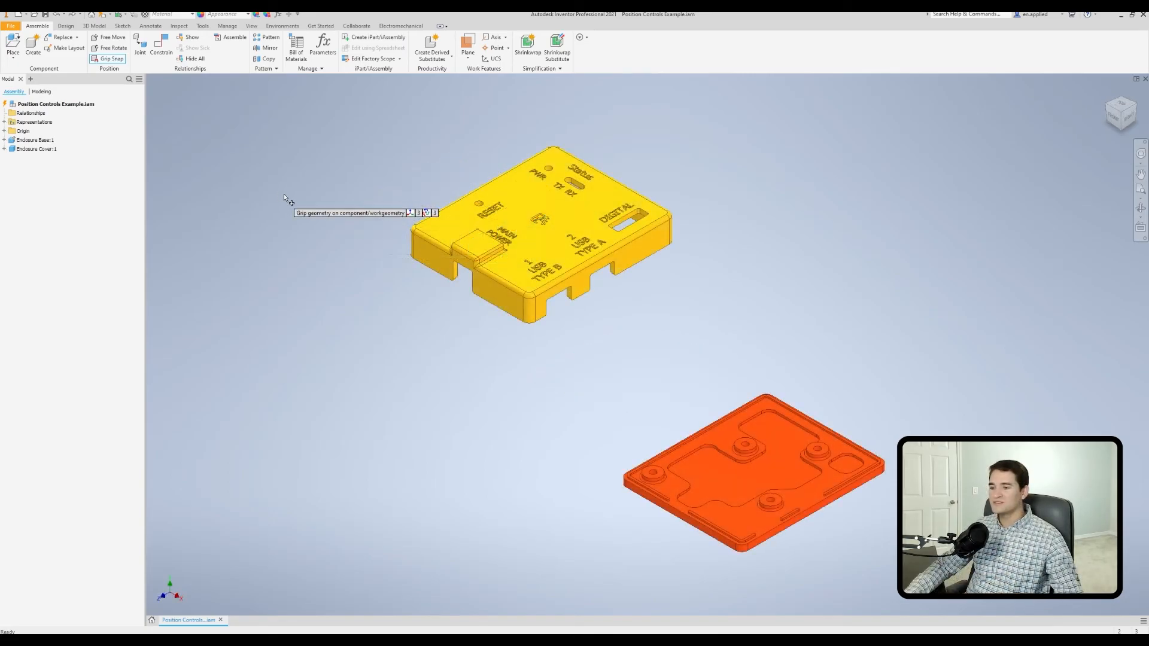
pyautogui.click(428, 255)
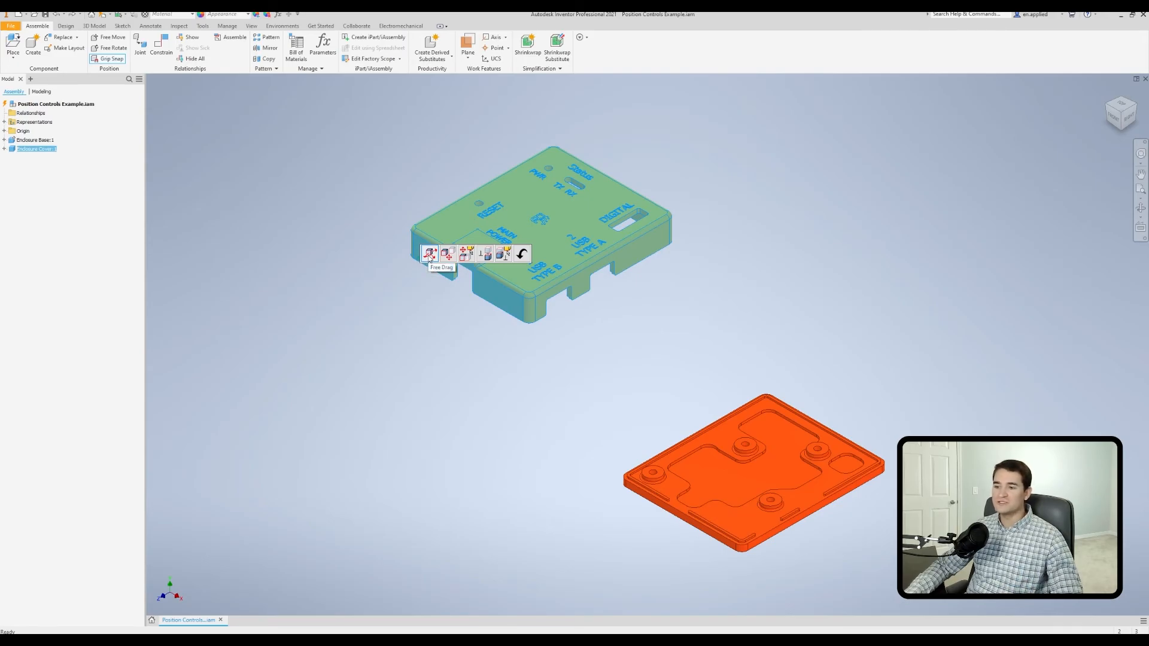
pyautogui.click(429, 256)
pyautogui.moveTo(426, 261); pyautogui.dragTo(450, 311)
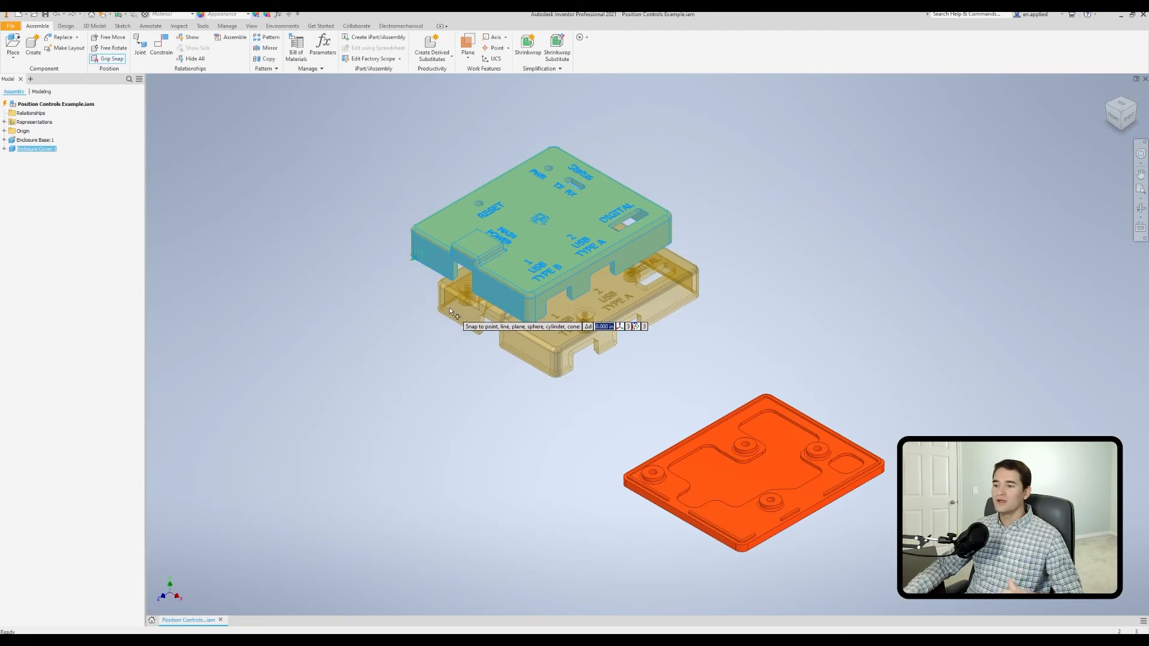
pyautogui.moveTo(450, 311); pyautogui.dragTo(724, 490)
# Step: Try Free Drag snap targets along the base's side edge, carrying the enclosure cover's preview onto and off the base
pyautogui.moveTo(807, 515); pyautogui.dragTo(590, 350, button='middle')
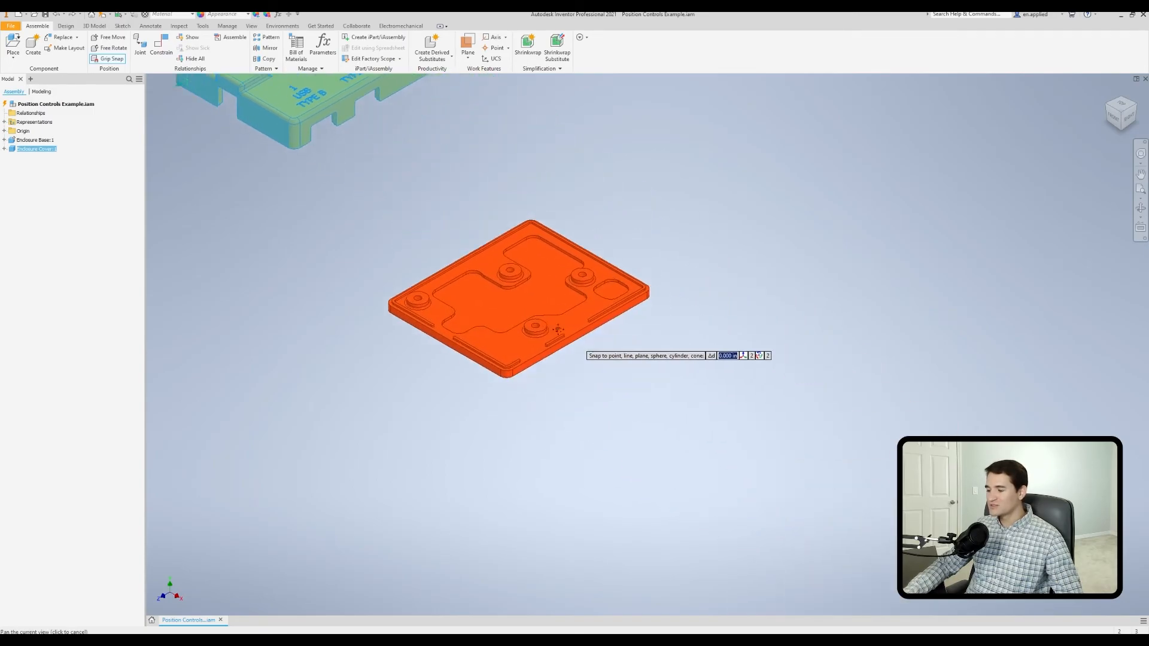
pyautogui.scroll(4, 591, 350)
pyautogui.moveTo(535, 379); pyautogui.dragTo(325, 346)
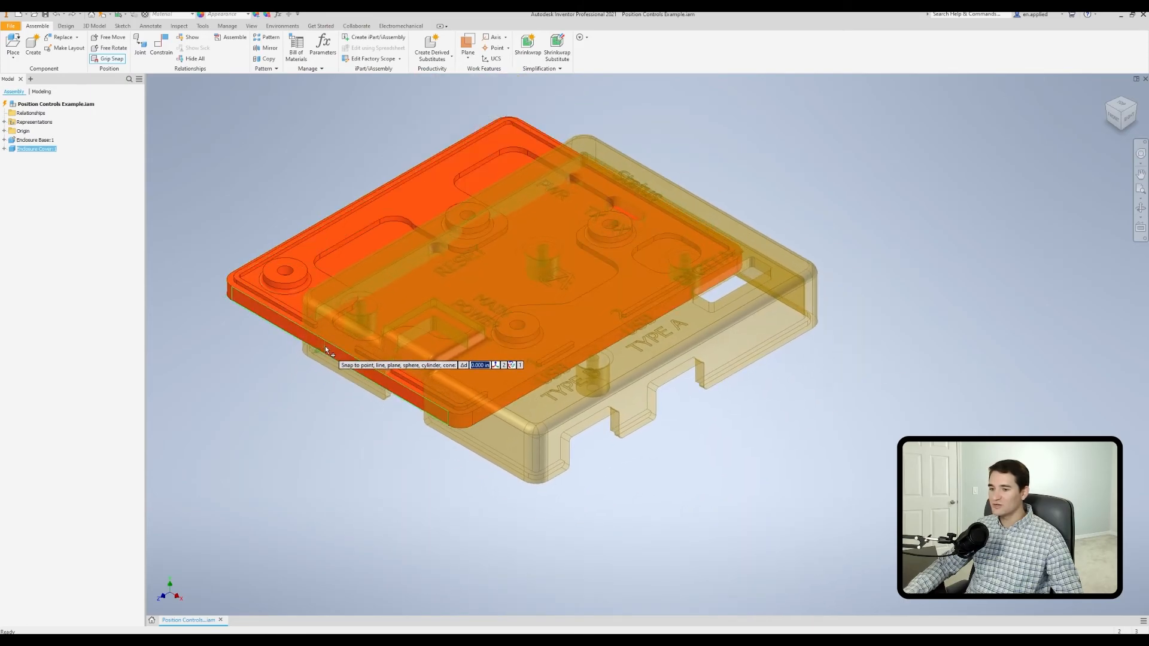
pyautogui.scroll(-3, 297, 259)
pyautogui.moveTo(262, 276); pyautogui.dragTo(443, 332, button='middle')
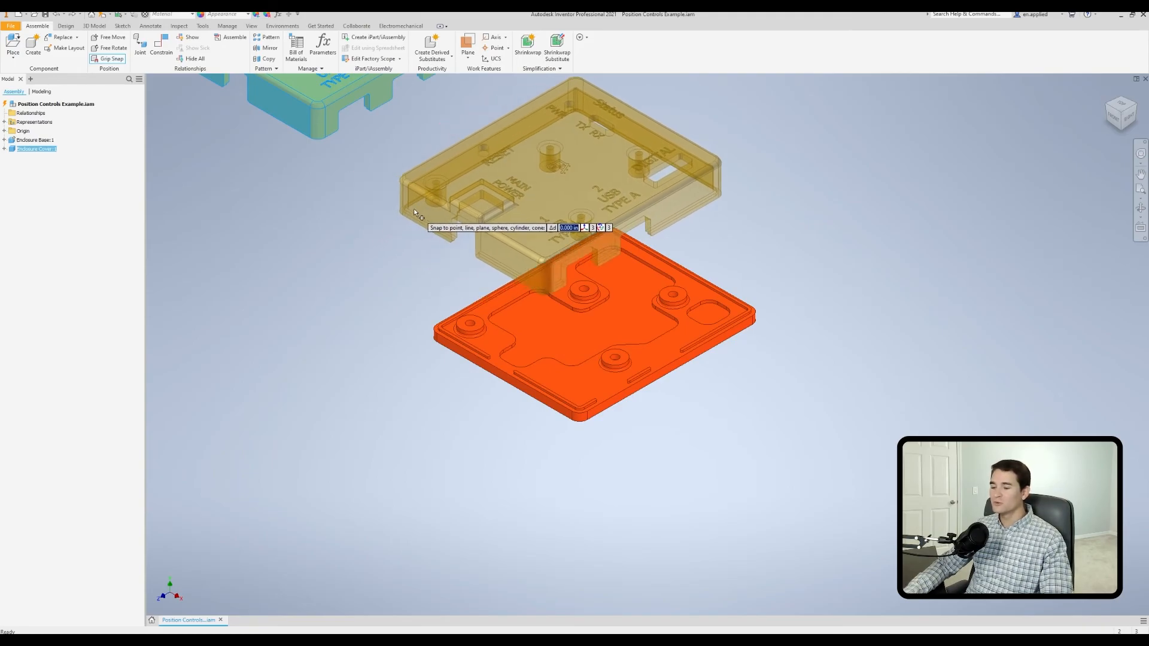
pyautogui.scroll(2, 569, 236)
pyautogui.scroll(1, 569, 236)
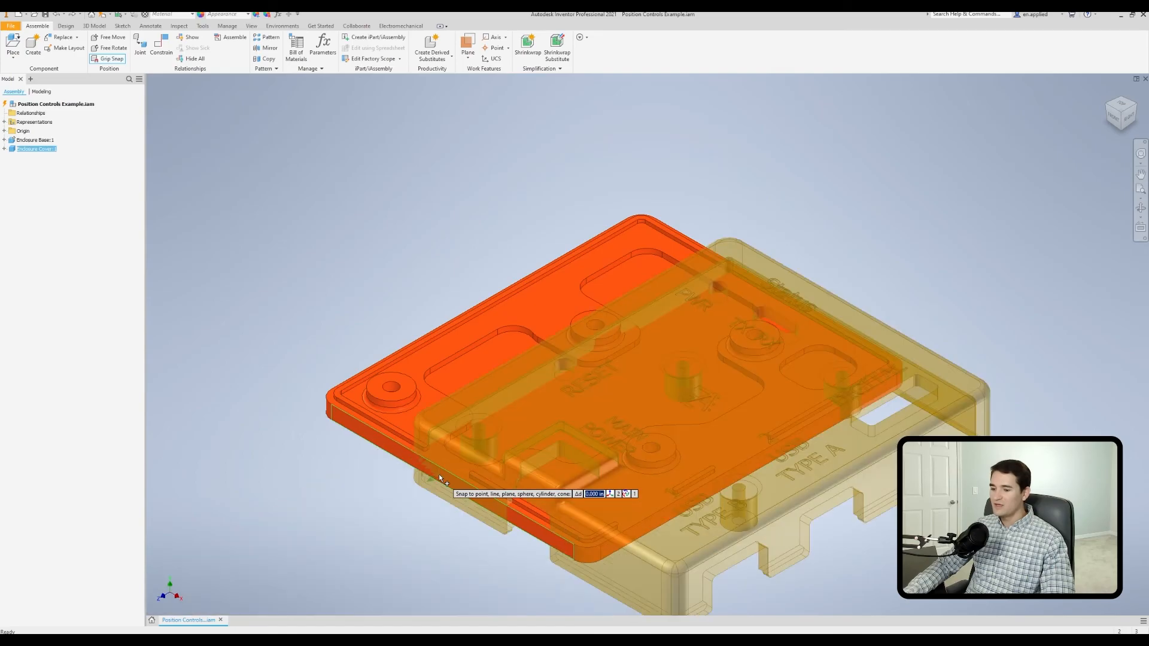
pyautogui.scroll(-3, 439, 474)
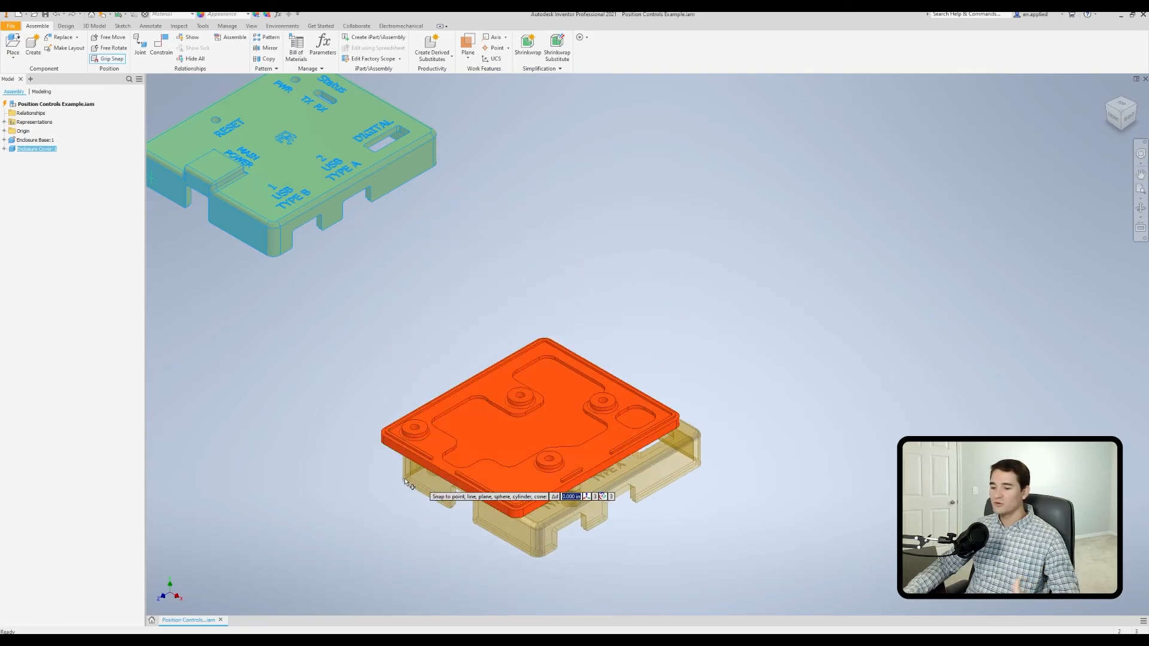
# Step: Try snapping the enclosure cover to the base's corner point and then its inner floor face, and accept the offset
pyautogui.scroll(10, 413, 484)
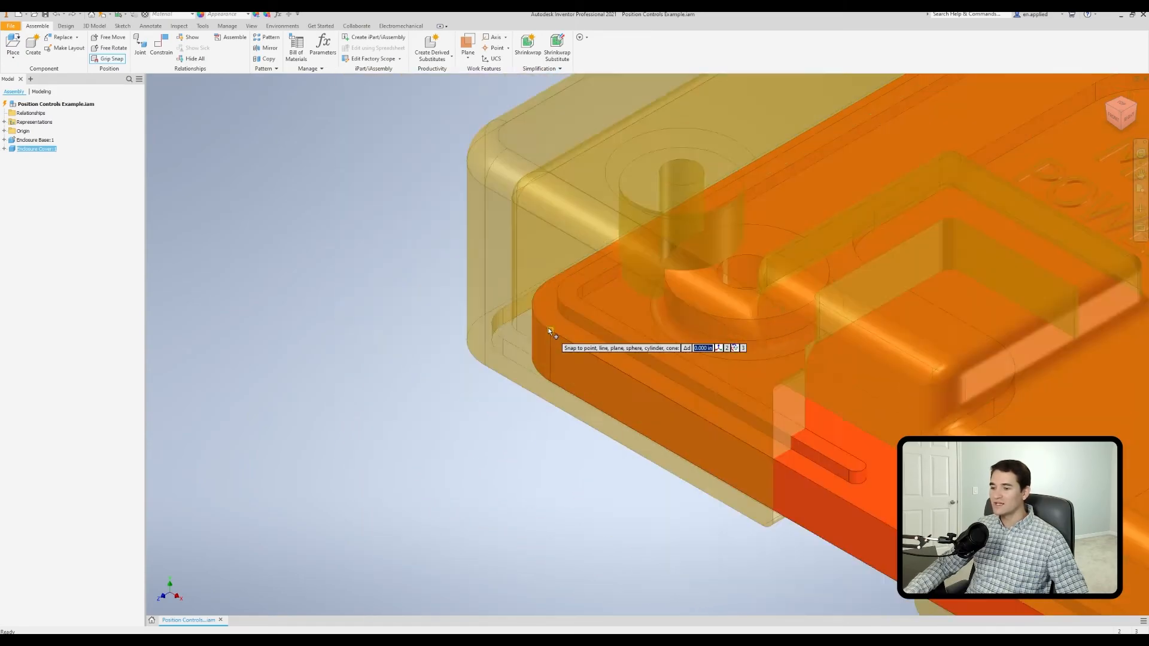
pyautogui.scroll(-10, 552, 328)
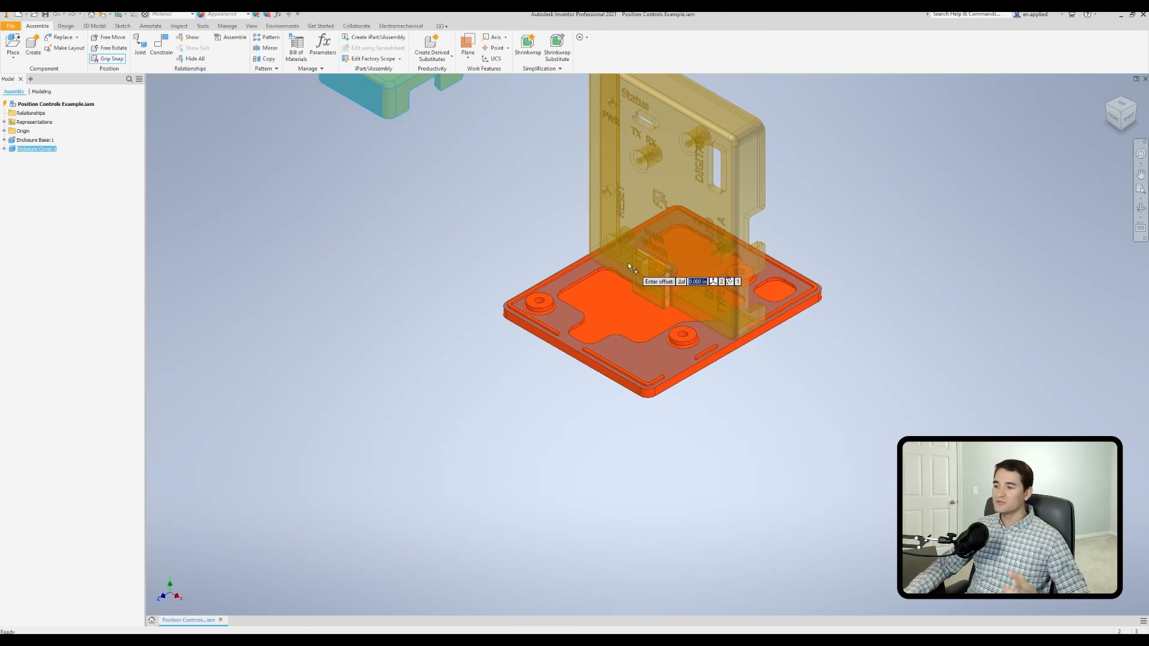
pyautogui.rightClick(498, 226)
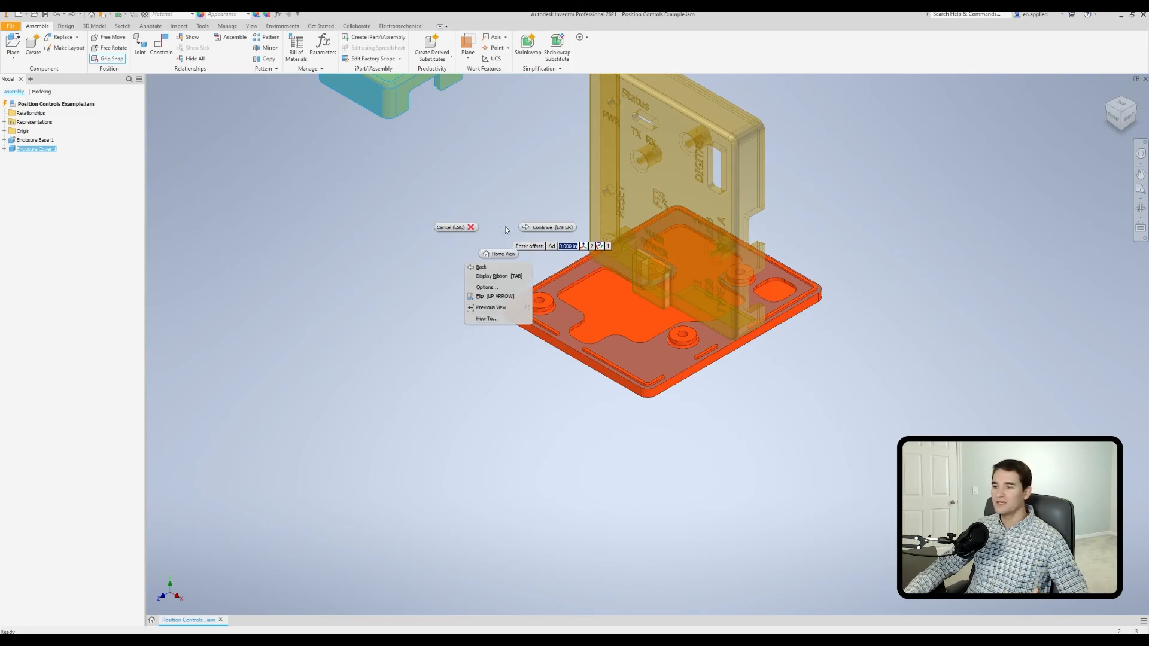
pyautogui.click(536, 227)
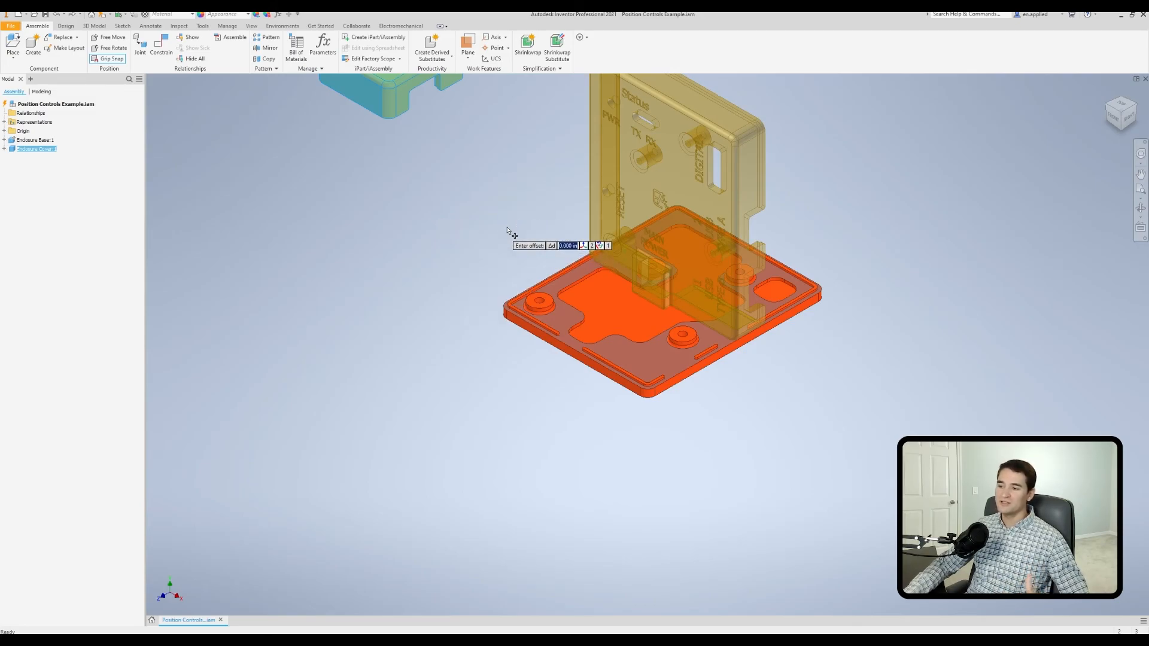
pyautogui.press('Return')
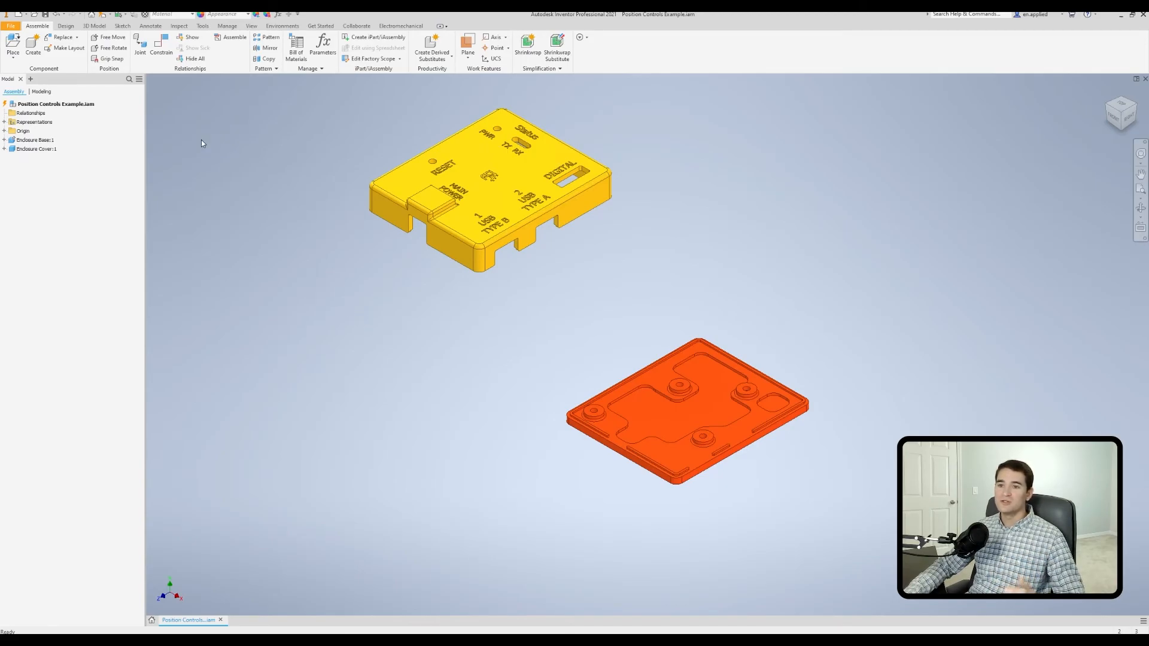
# Step: Try another Grip Snap of the enclosure cover's main-power side face onto the matching side of the base, accepting the offset
pyautogui.click(110, 58)
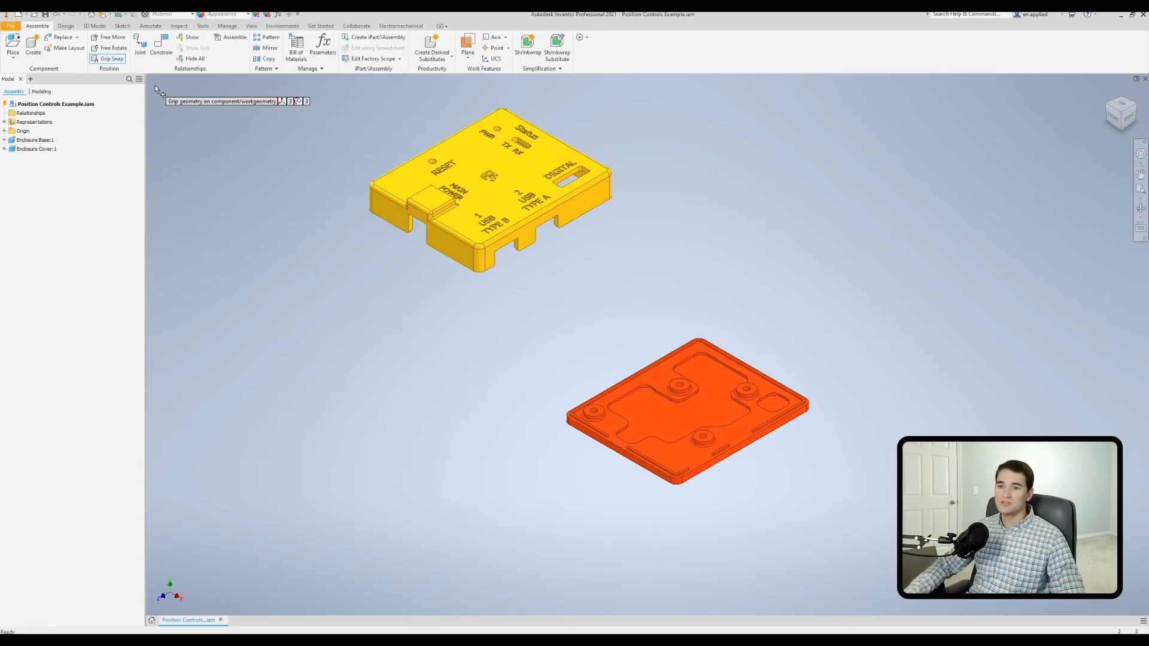
pyautogui.click(383, 212)
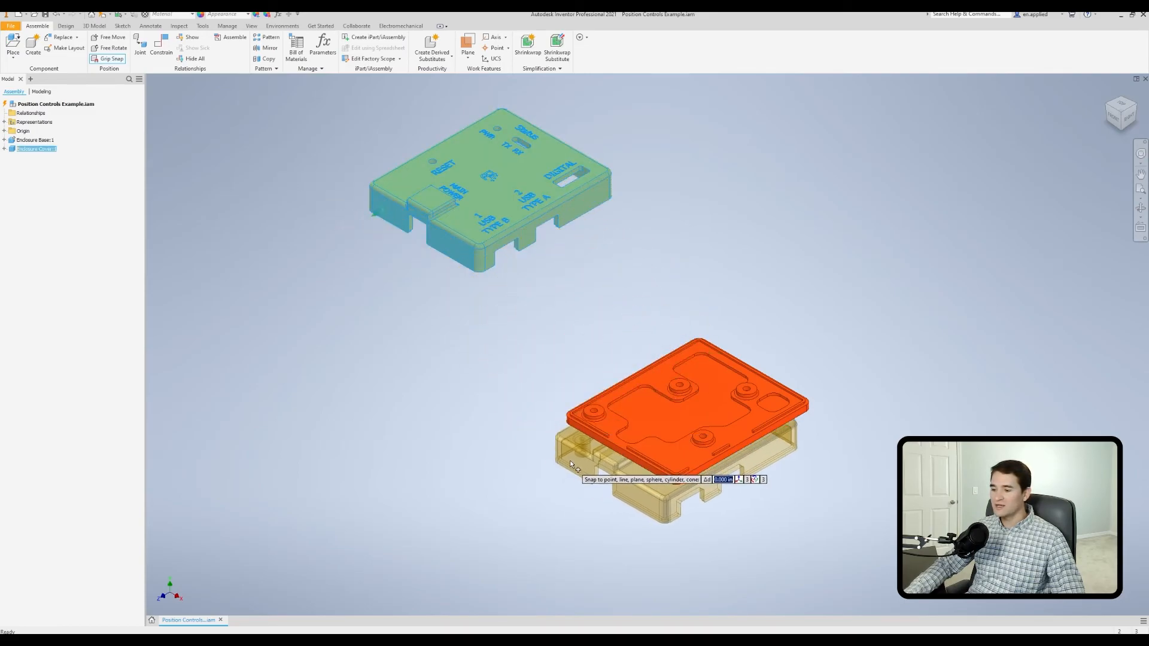
pyautogui.click(613, 448)
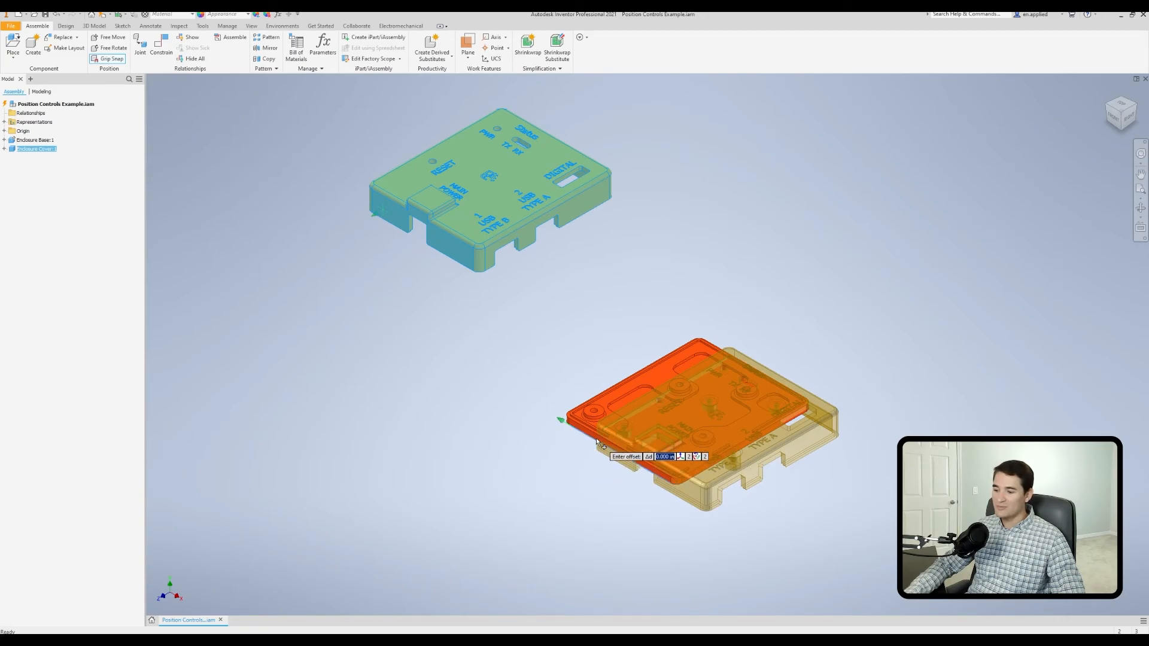
pyautogui.press('Return')
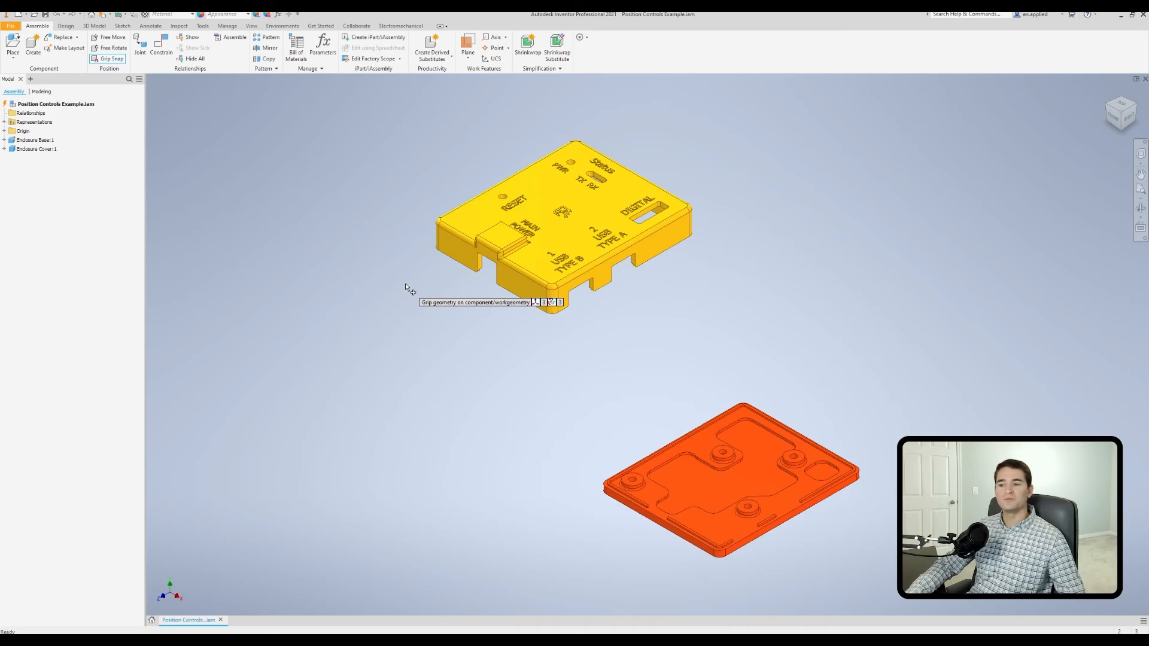
# Step: Try the move-in-plane option of Grip Snap, shifting the enclosure cover within its gripped side plane and farther from the base
pyautogui.click(456, 251)
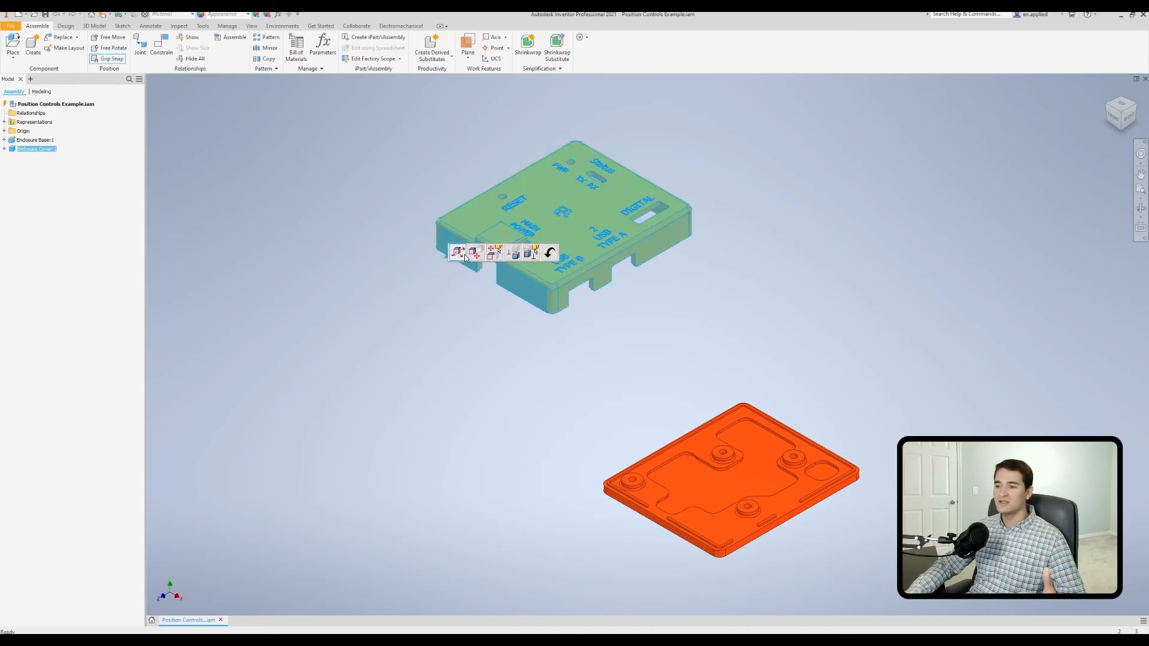
pyautogui.click(478, 255)
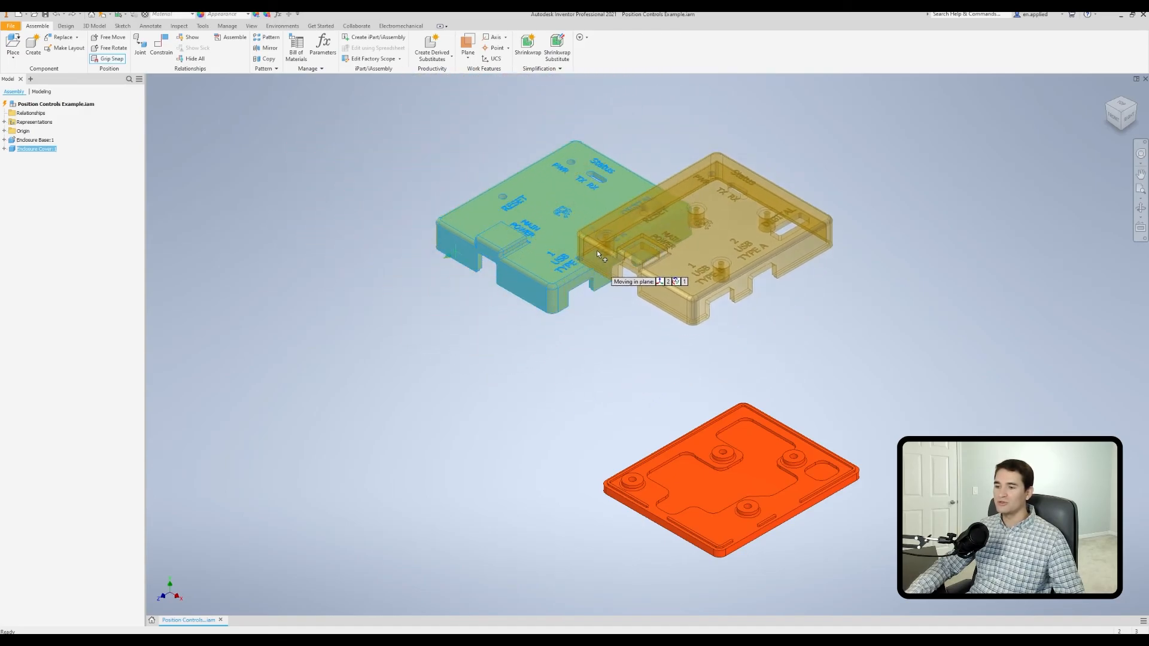
pyautogui.keyDown('shift'); pyautogui.moveTo(427, 247); pyautogui.dragTo(405, 243, button='middle'); pyautogui.keyUp('shift')
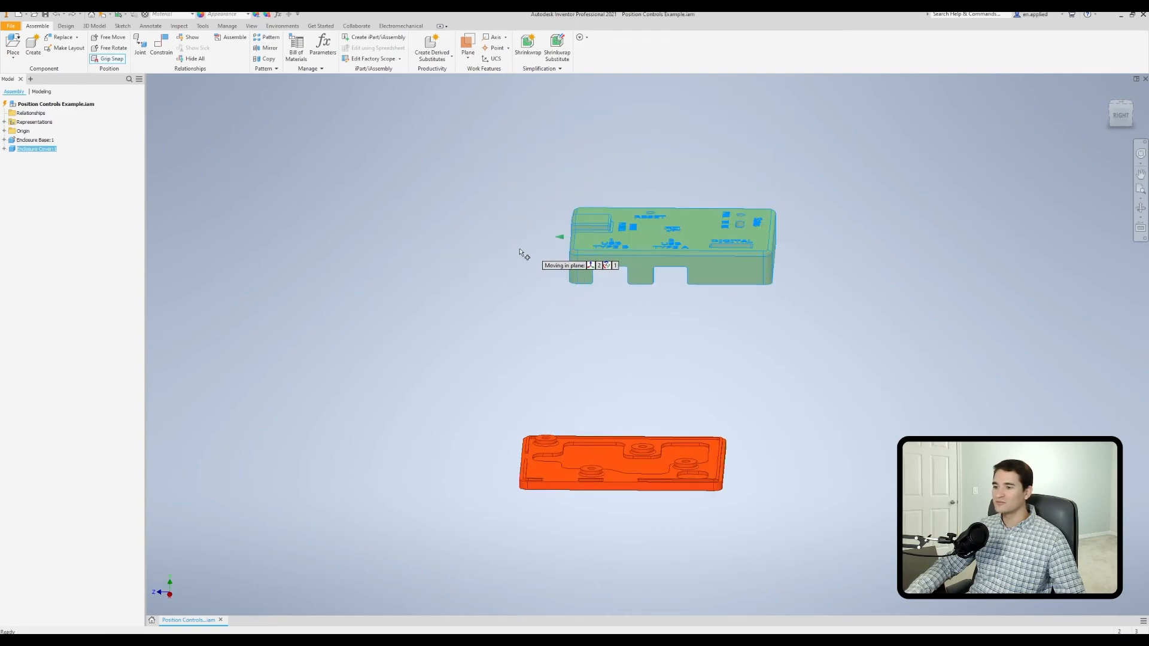
pyautogui.keyDown('shift'); pyautogui.moveTo(515, 206); pyautogui.dragTo(603, 291, button='middle'); pyautogui.keyUp('shift')
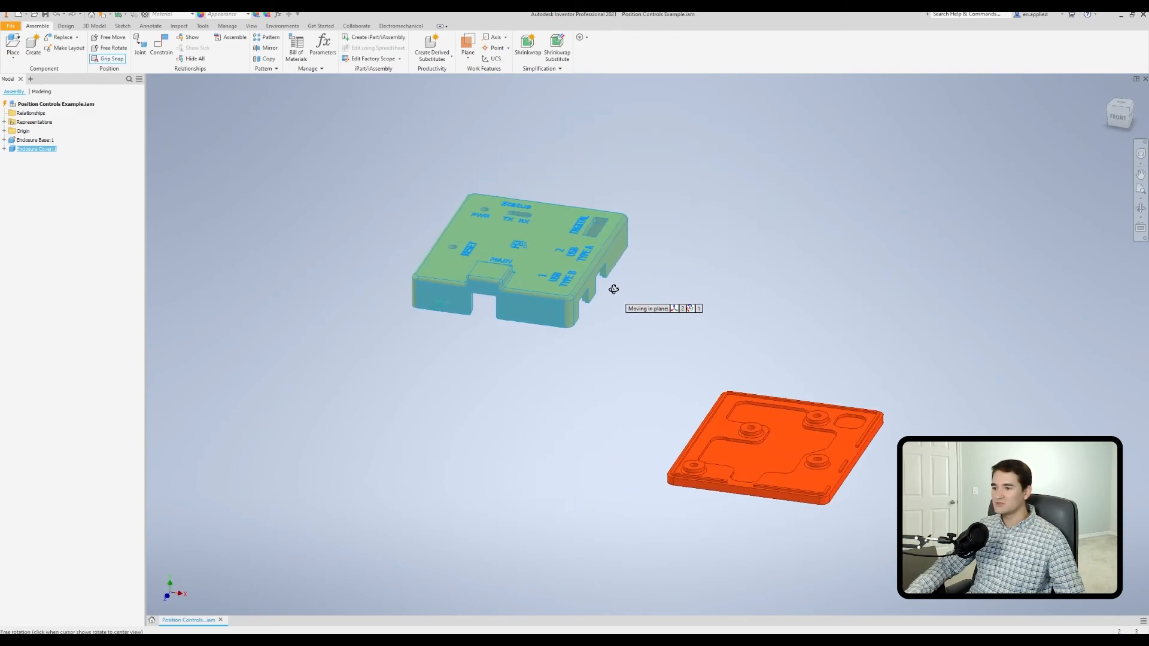
pyautogui.scroll(-3, 583, 296)
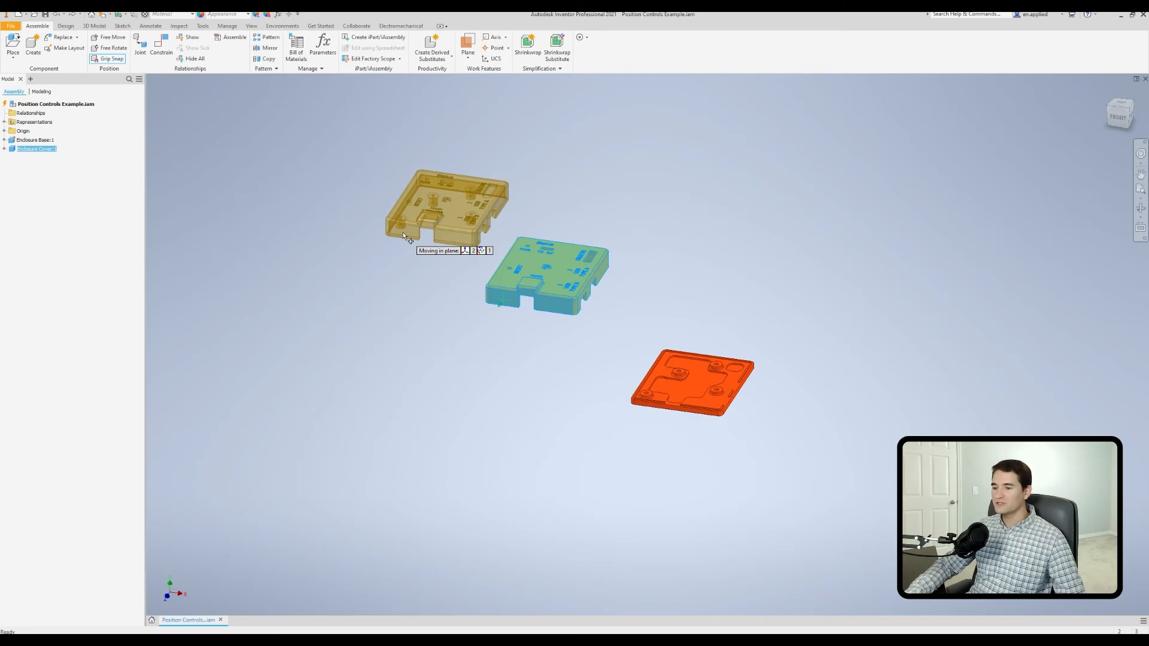
pyautogui.click(404, 236)
pyautogui.rightClick(419, 264)
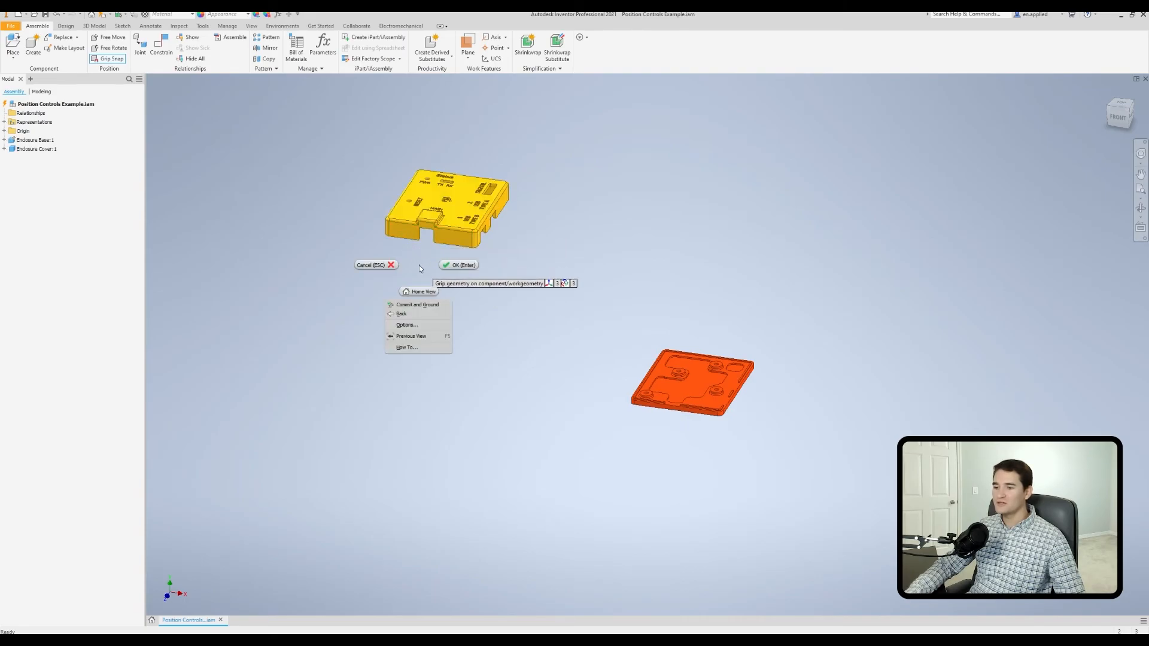
pyautogui.click(458, 264)
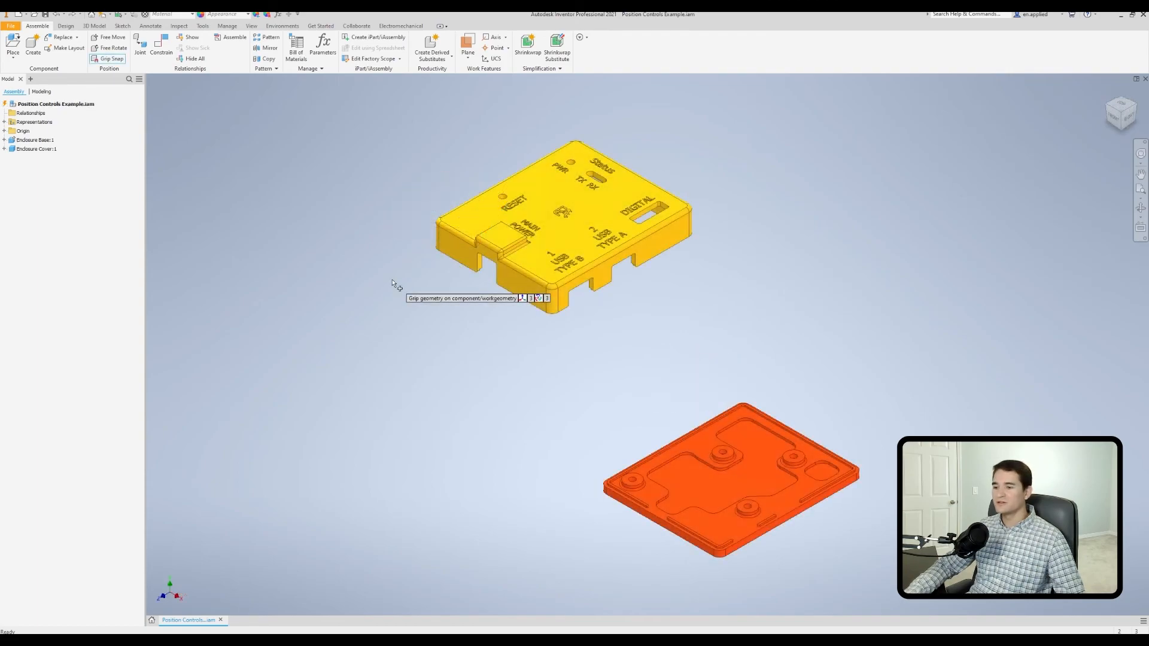
# Step: Grip the enclosure cover, start a Grip Snap offset defined by two points, and pick one end corner of the base's front side
pyautogui.click(455, 251)
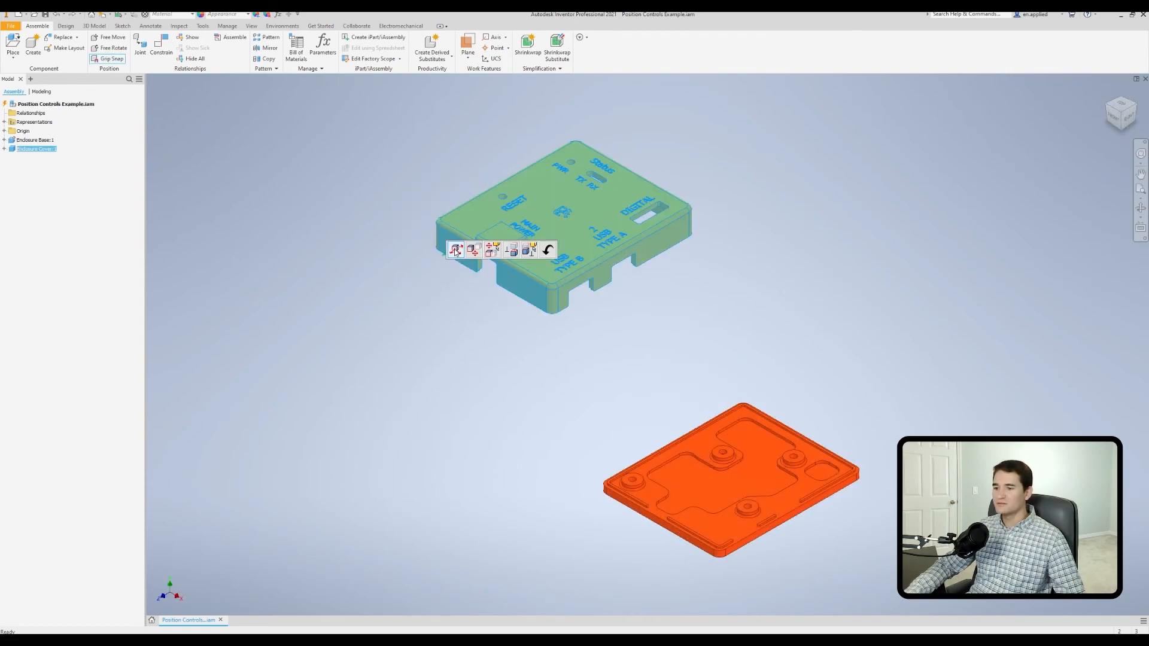
pyautogui.click(492, 252)
pyautogui.moveTo(583, 403); pyautogui.dragTo(474, 290, button='middle')
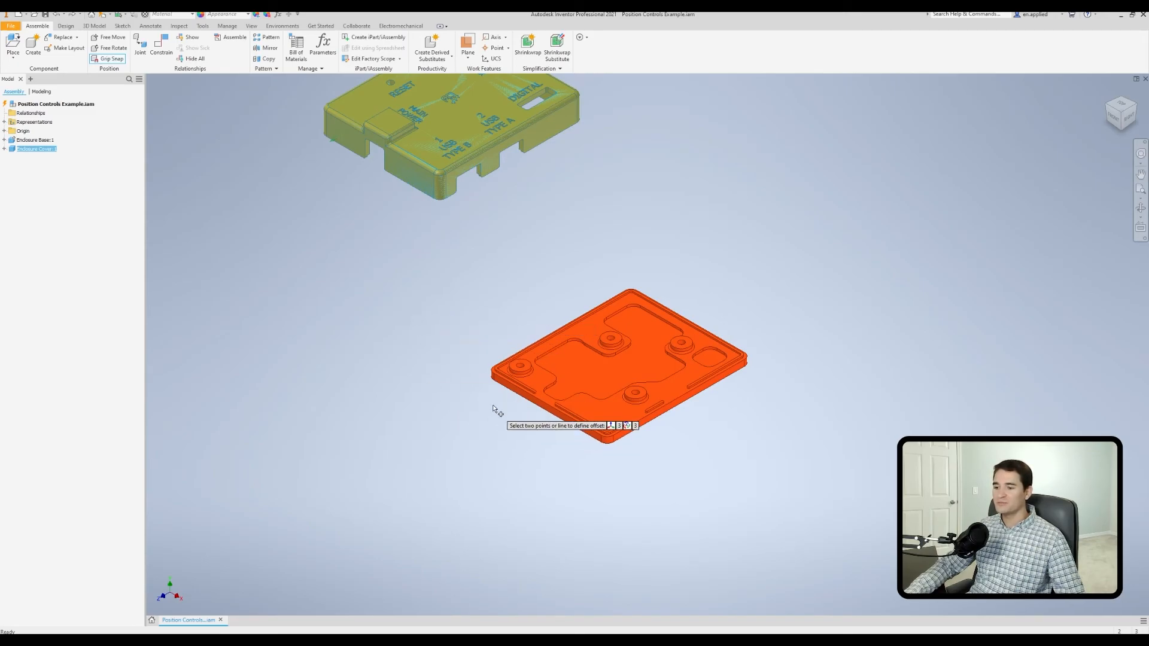
pyautogui.scroll(3, 412, 316)
pyautogui.scroll(-3, 402, 308)
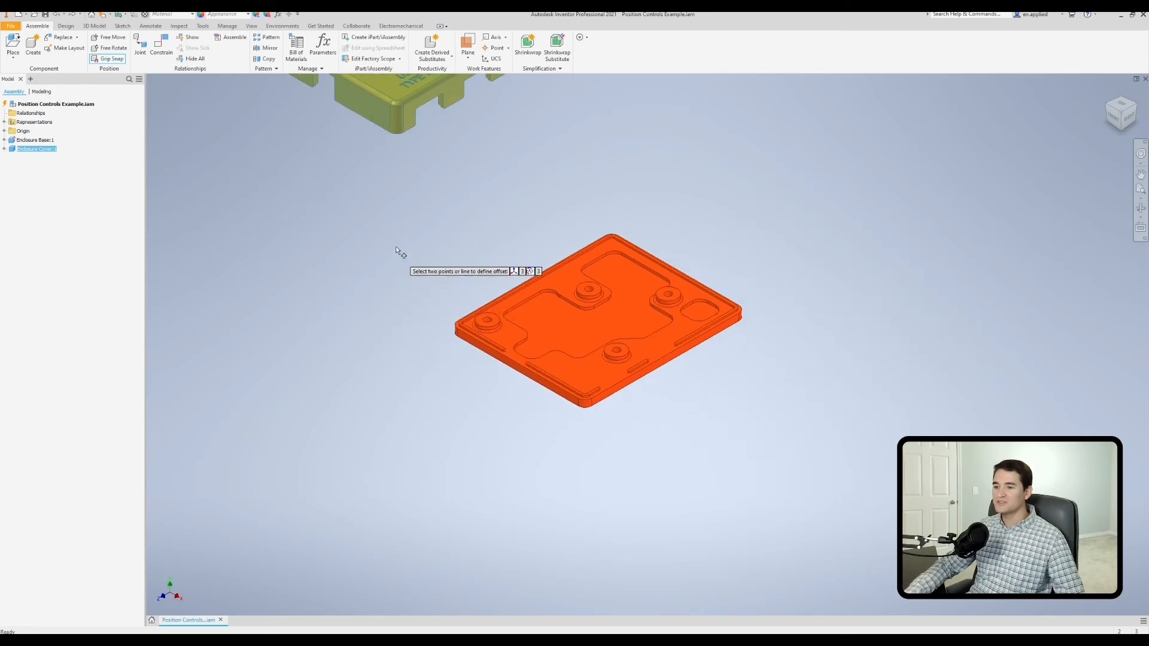
pyautogui.moveTo(394, 232); pyautogui.dragTo(466, 317, button='middle')
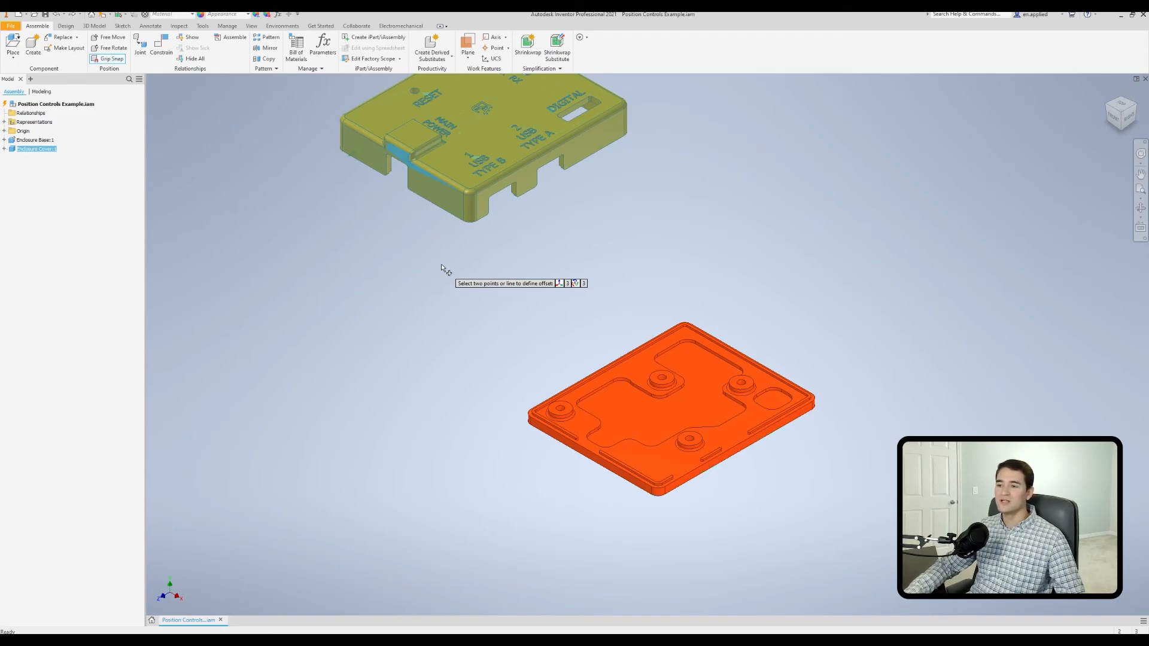
pyautogui.scroll(3, 513, 441)
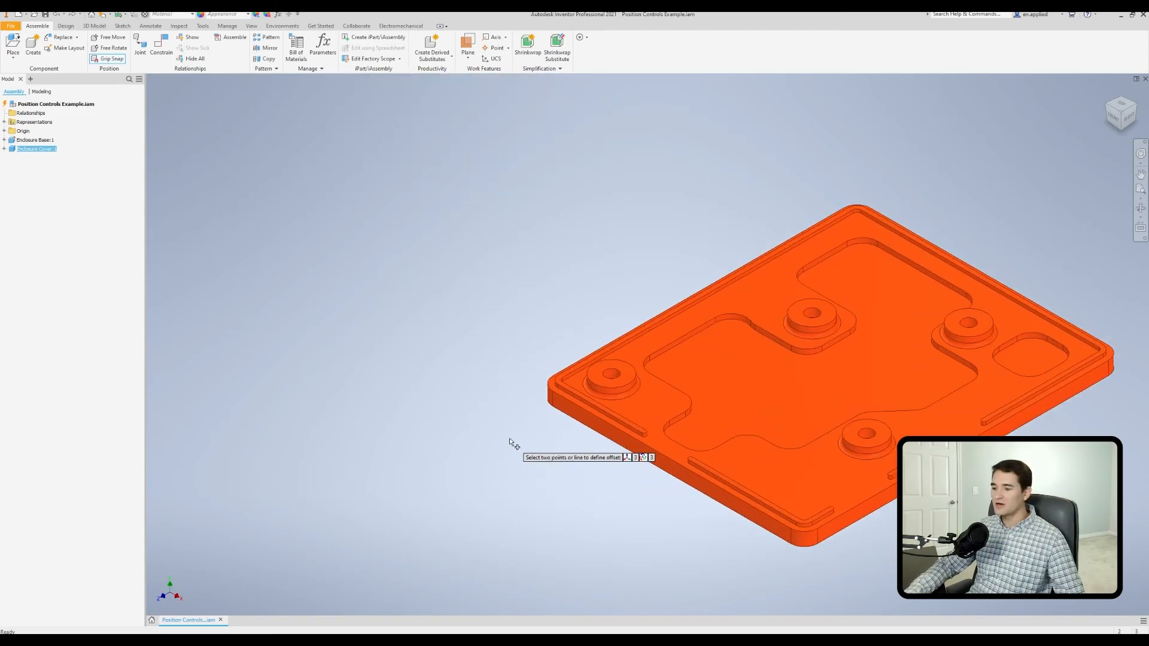
pyautogui.click(554, 392)
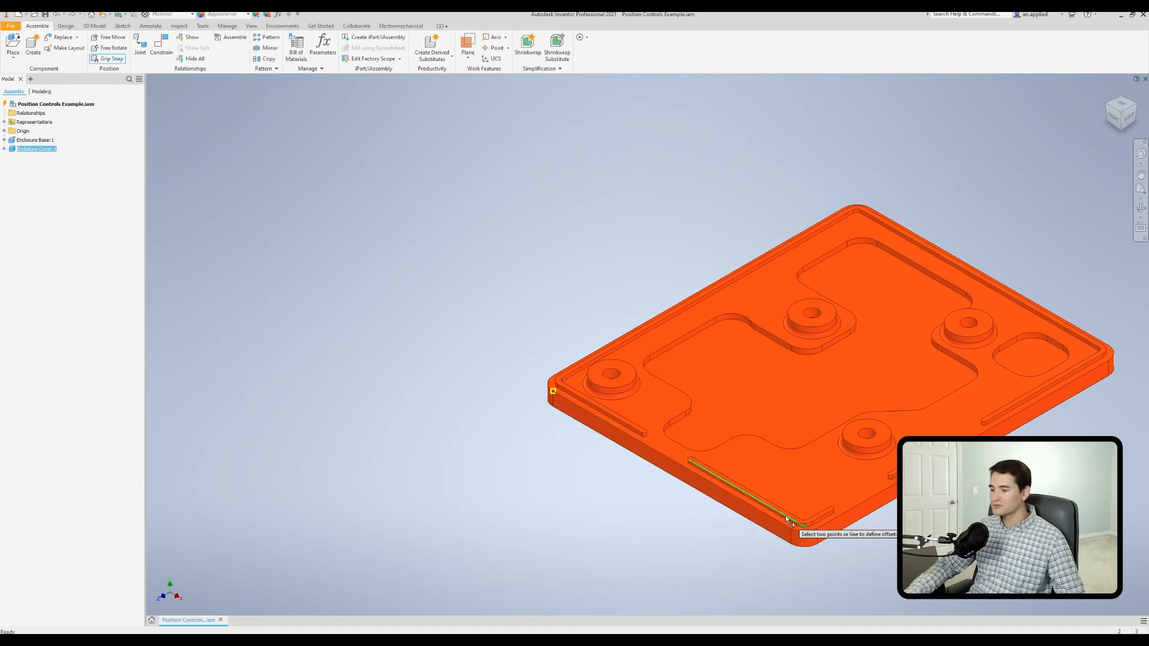
# Step: Pick the base's other front corner as the second offset point to shift the enclosure cover, and step back from that move
pyautogui.click(791, 529)
pyautogui.scroll(-3, 792, 534)
pyautogui.moveTo(748, 515); pyautogui.dragTo(626, 501, button='middle')
pyautogui.scroll(-1, 627, 502)
pyautogui.click(677, 496)
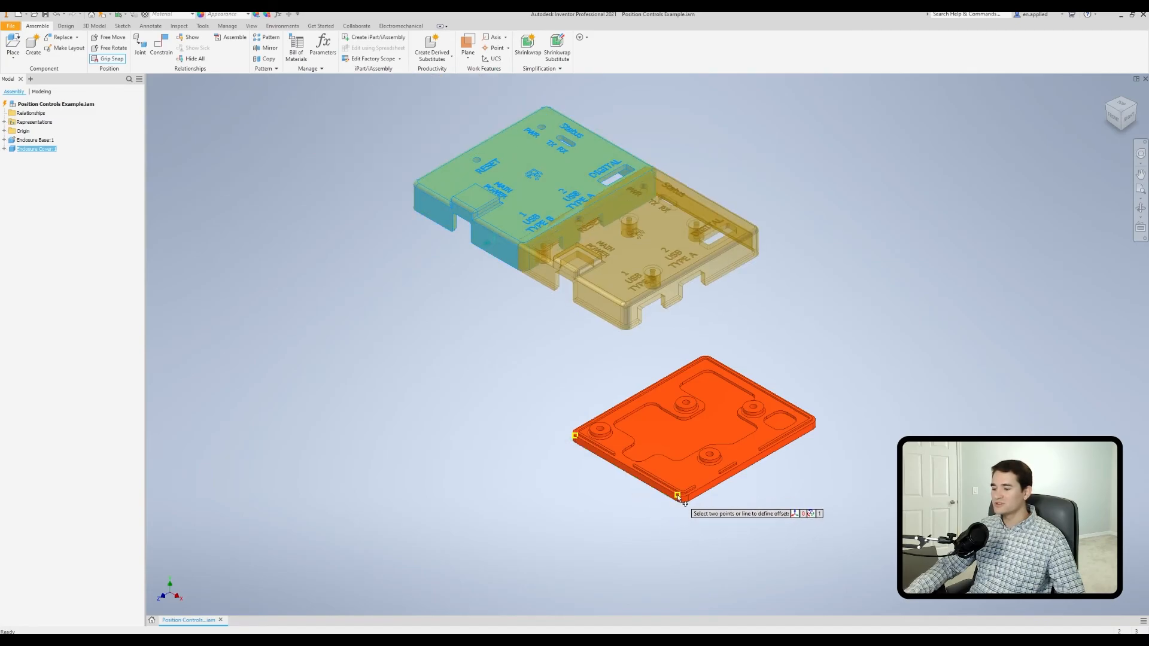
pyautogui.click(678, 498)
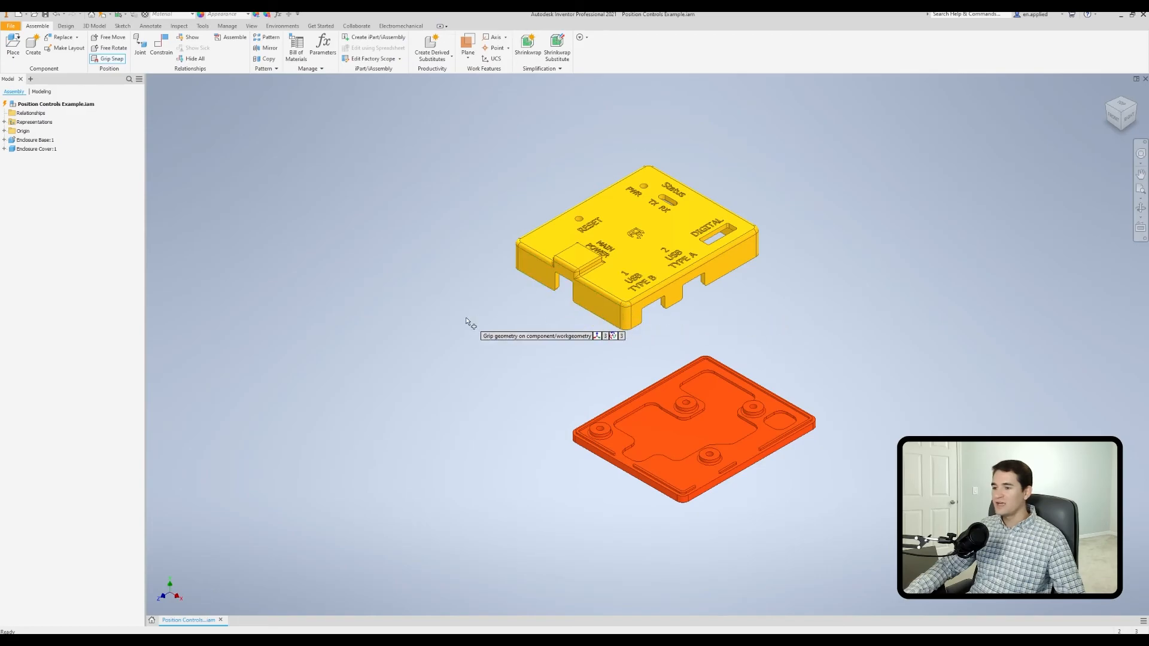
pyautogui.rightClick(490, 325)
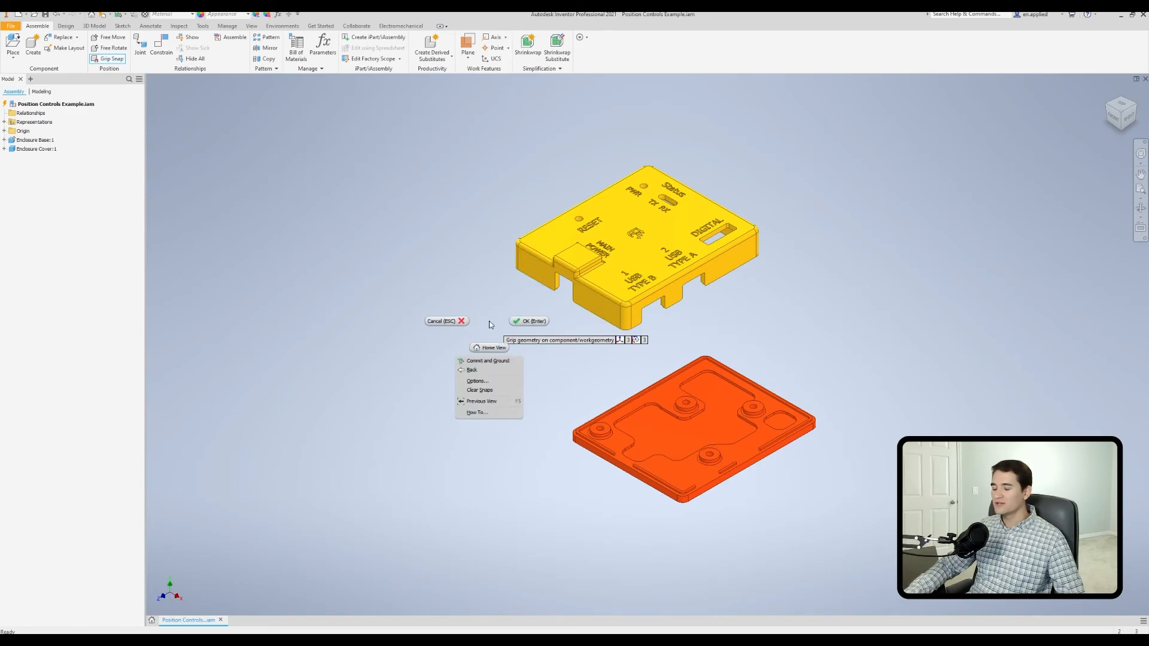
pyautogui.click(490, 371)
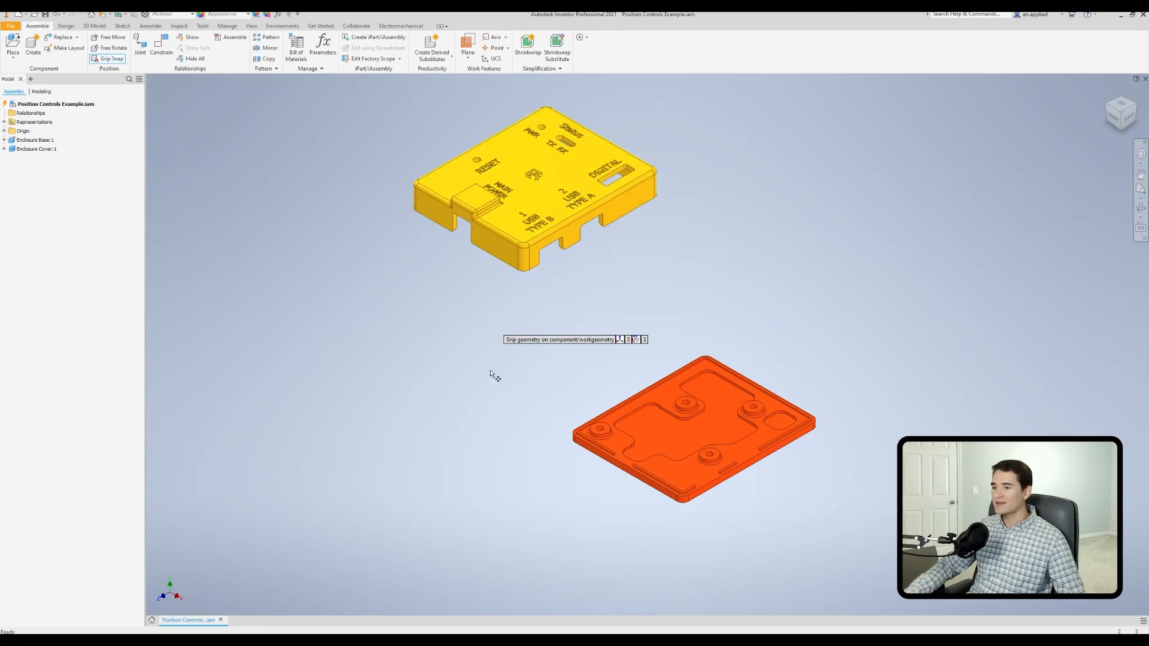
# Step: Try the Grip Snap in-plane move by reference geometry on the enclosure cover, using the base's main-power side edge as the offset
pyautogui.click(485, 247)
pyautogui.click(520, 246)
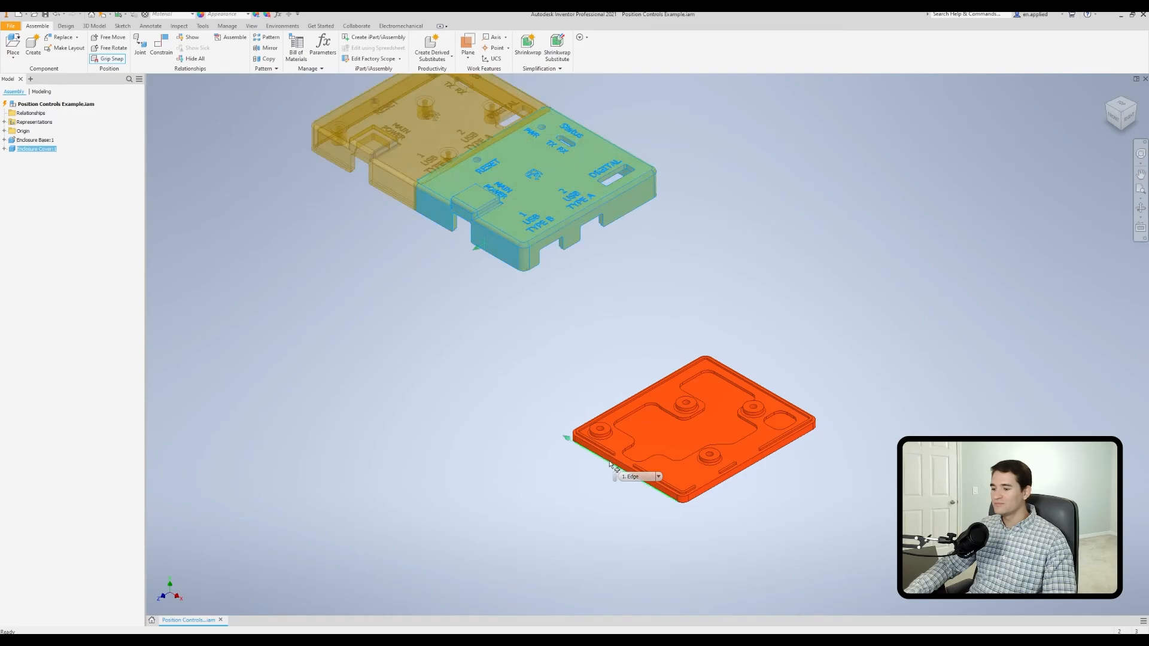
pyautogui.click(615, 463)
pyautogui.rightClick(468, 291)
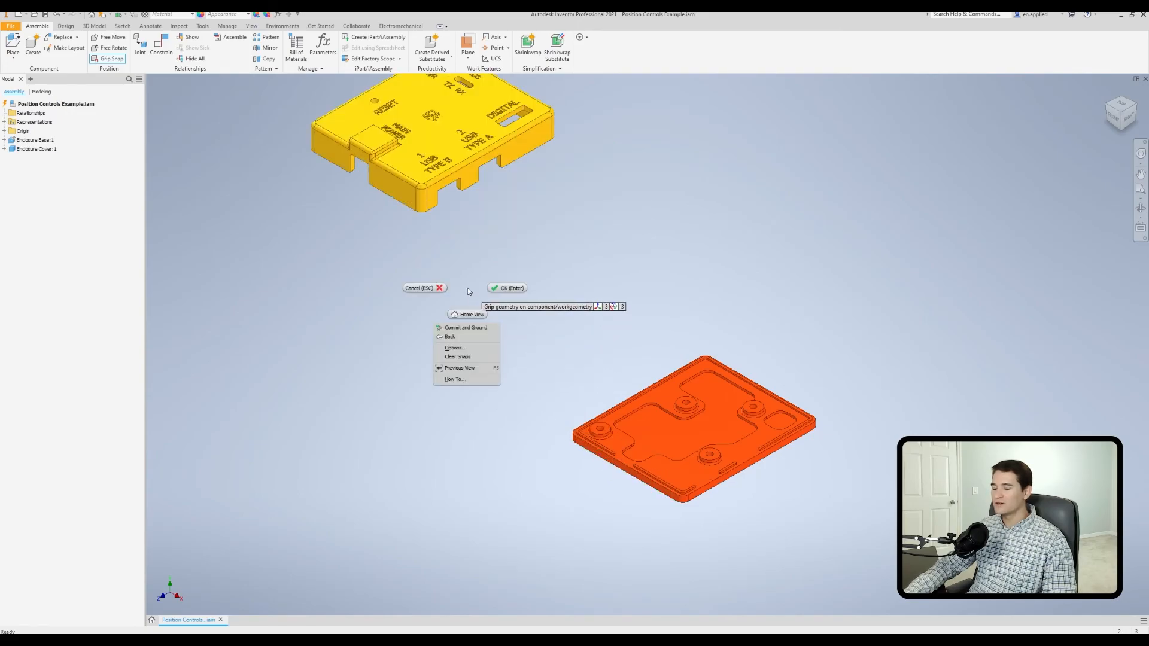
pyautogui.click(507, 288)
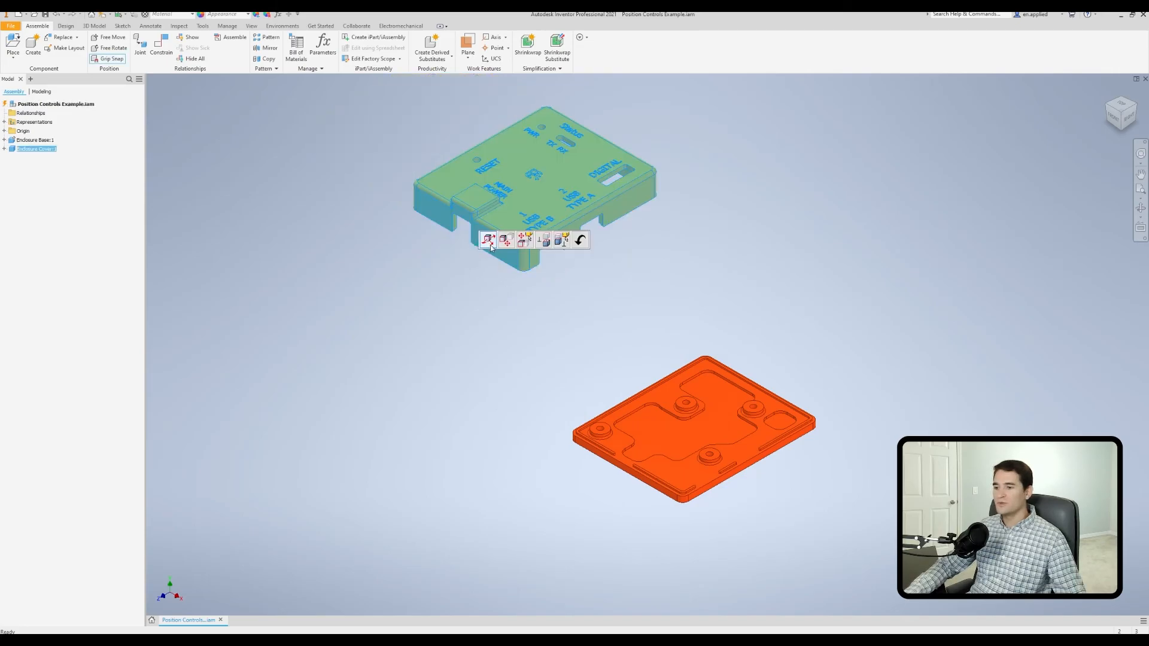
# Step: Try the Grip Snap move along the normal of the enclosure cover's main-power side face, shifting the cover outward
pyautogui.click(549, 240)
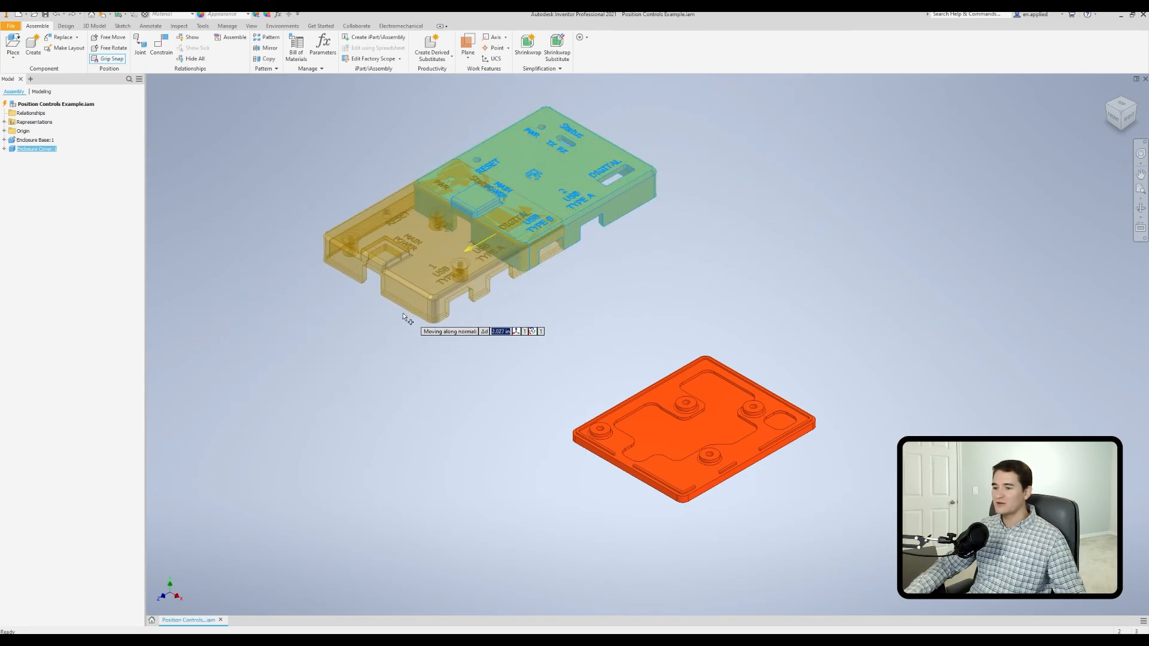
pyautogui.click(362, 323)
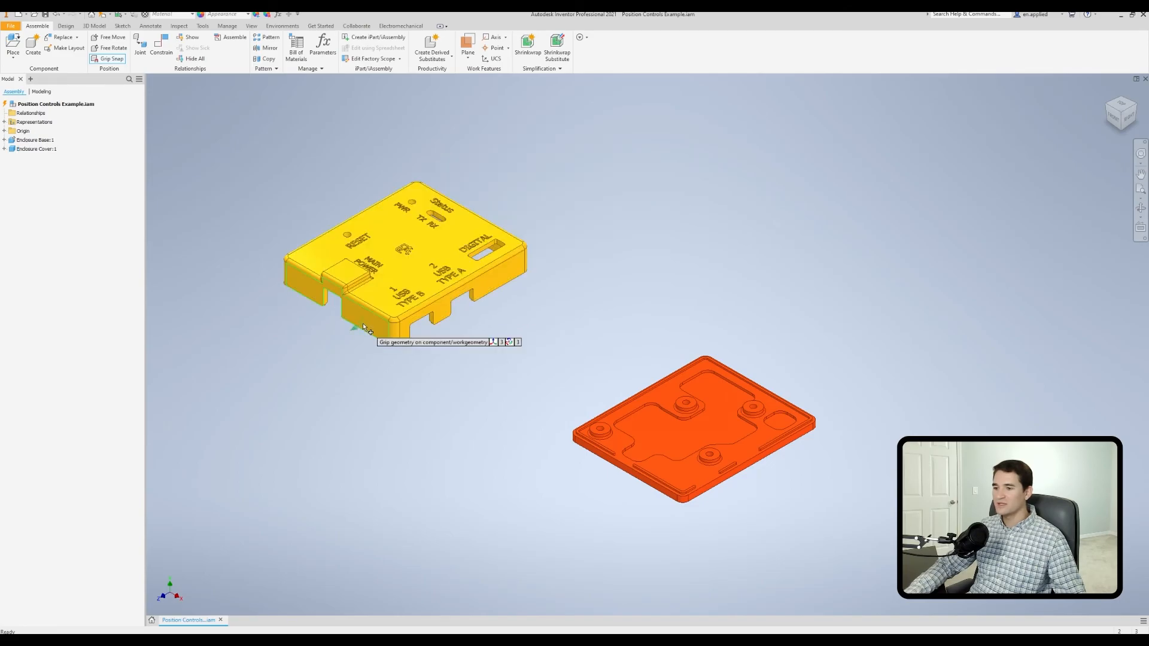
pyautogui.rightClick(452, 373)
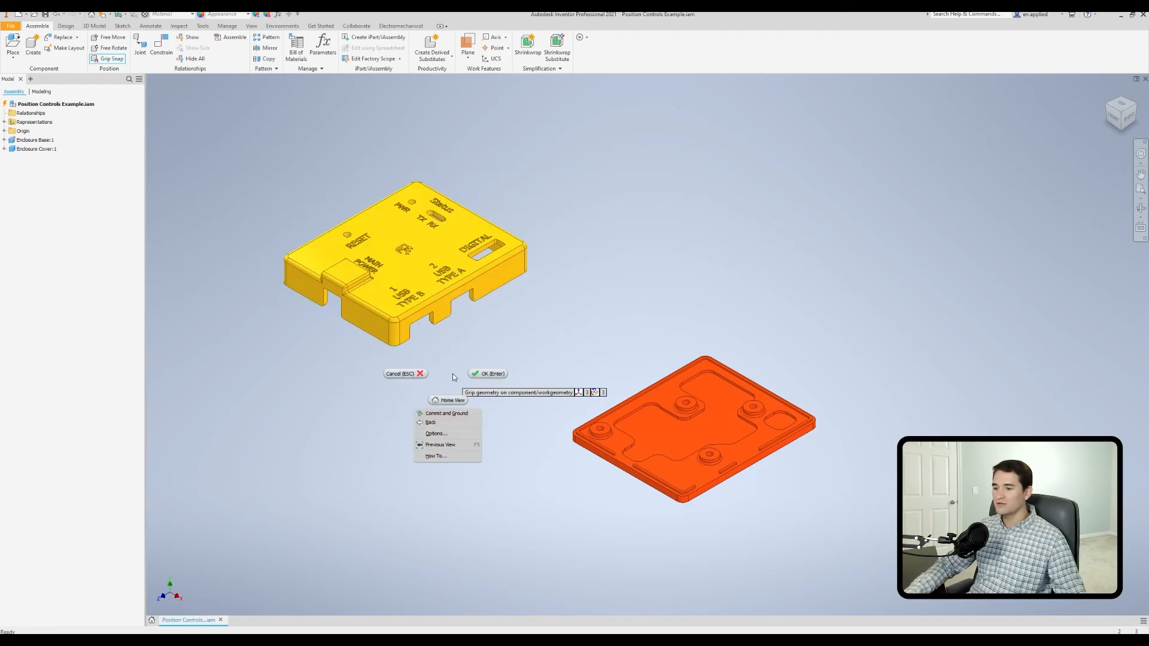
pyautogui.click(483, 375)
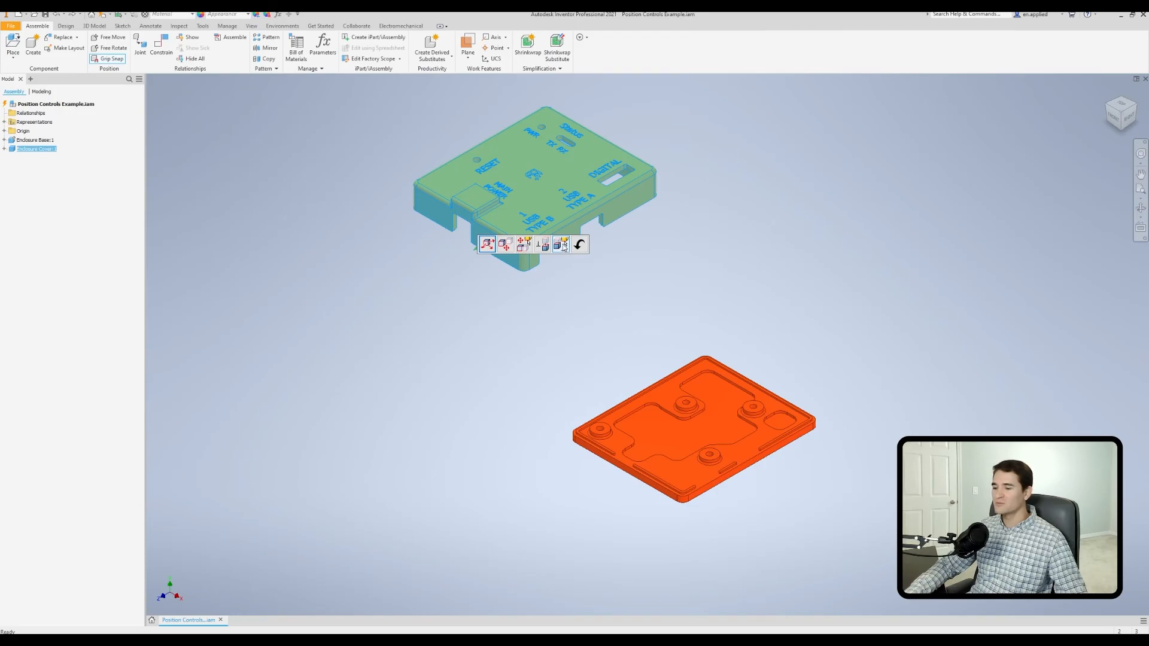
# Step: Try moving the enclosure cover along its gripped face's normal by reference geometry, using the base's long USB-side edge as the offset
pyautogui.click(561, 244)
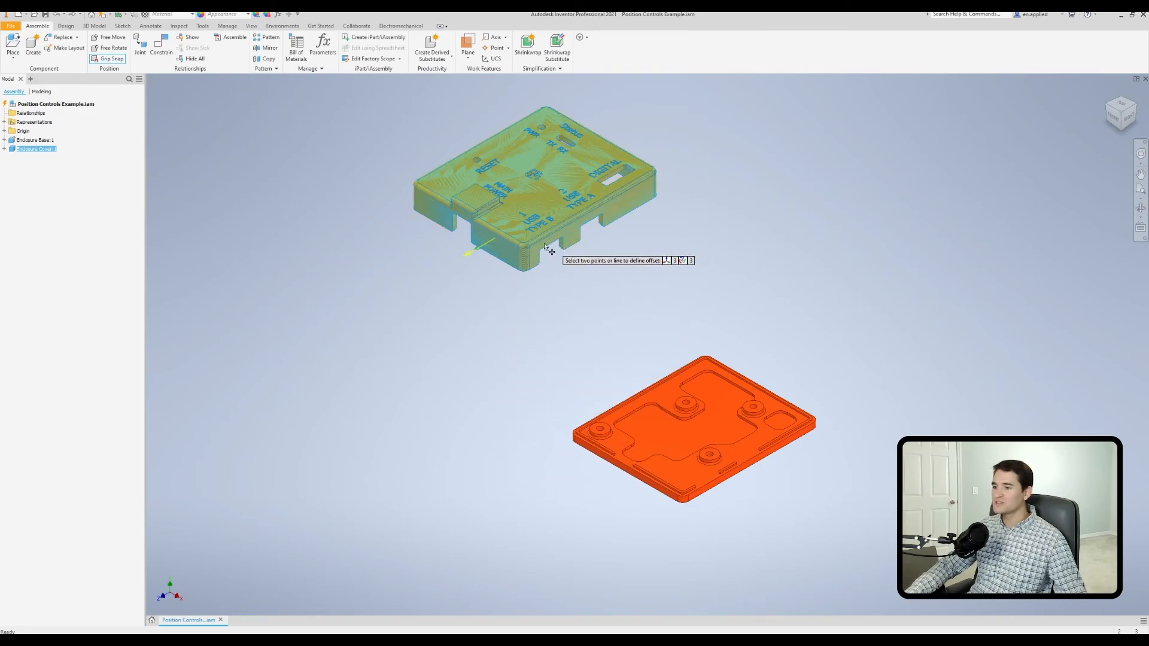
pyautogui.scroll(-4, 846, 515)
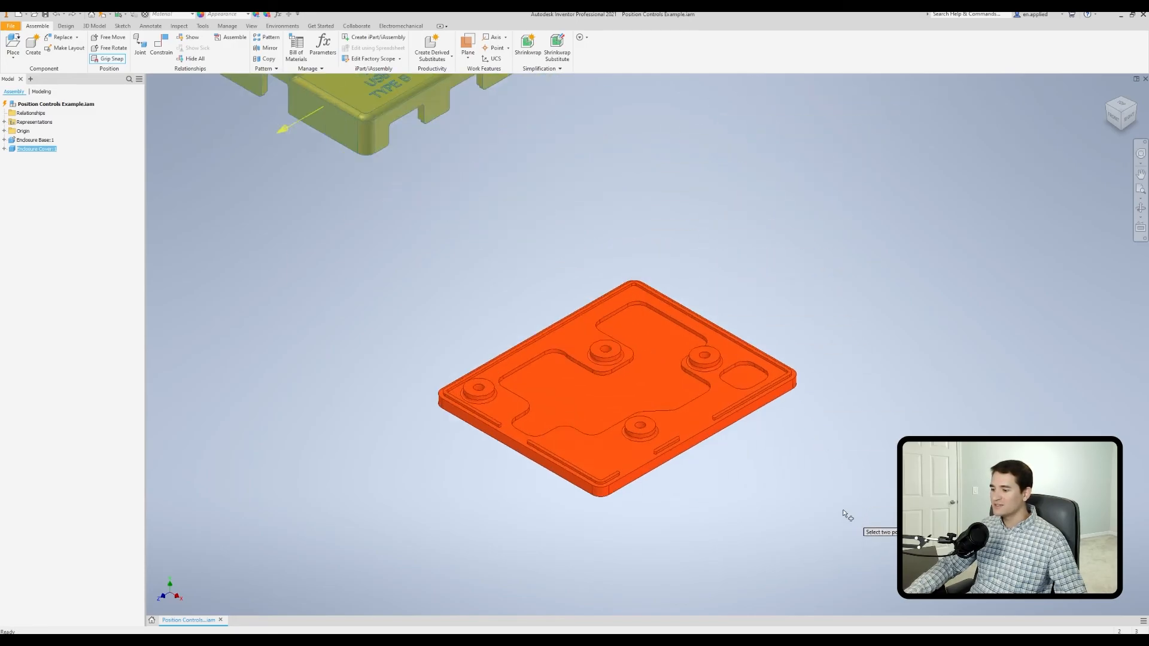
pyautogui.scroll(3, 704, 453)
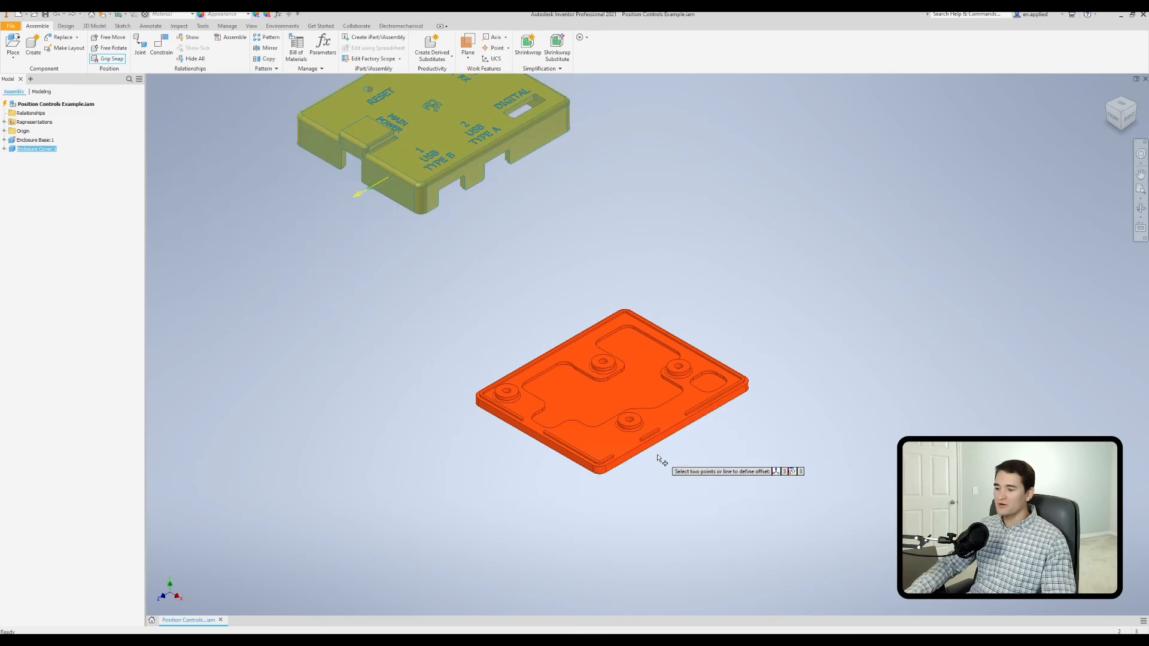
pyautogui.click(635, 452)
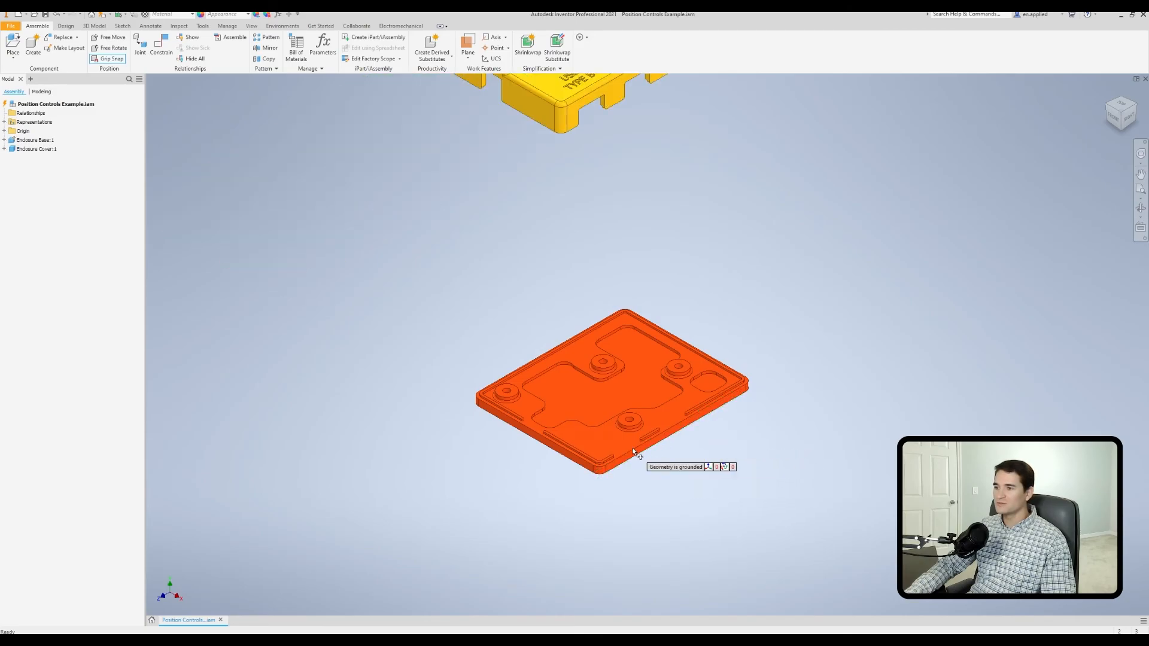
pyautogui.rightClick(482, 189)
pyautogui.click(511, 189)
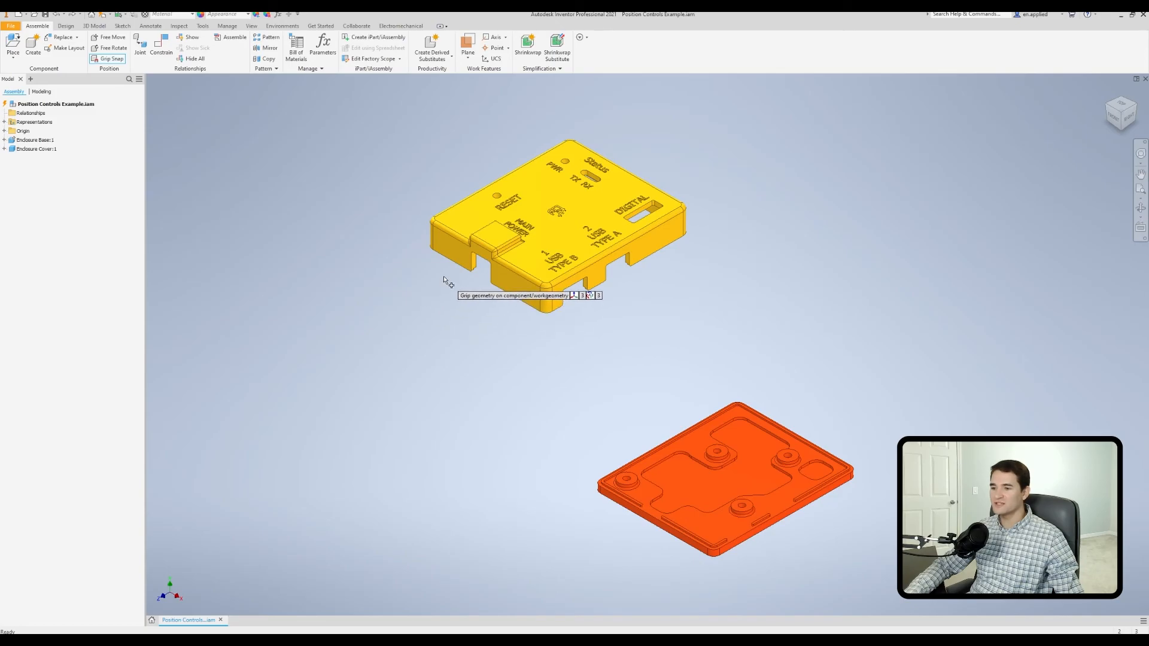
# Step: Try a free-drag Grip Snap of the enclosure cover's lower main-power side edge onto the base's matching edge with a 0.000 in offset
pyautogui.click(458, 270)
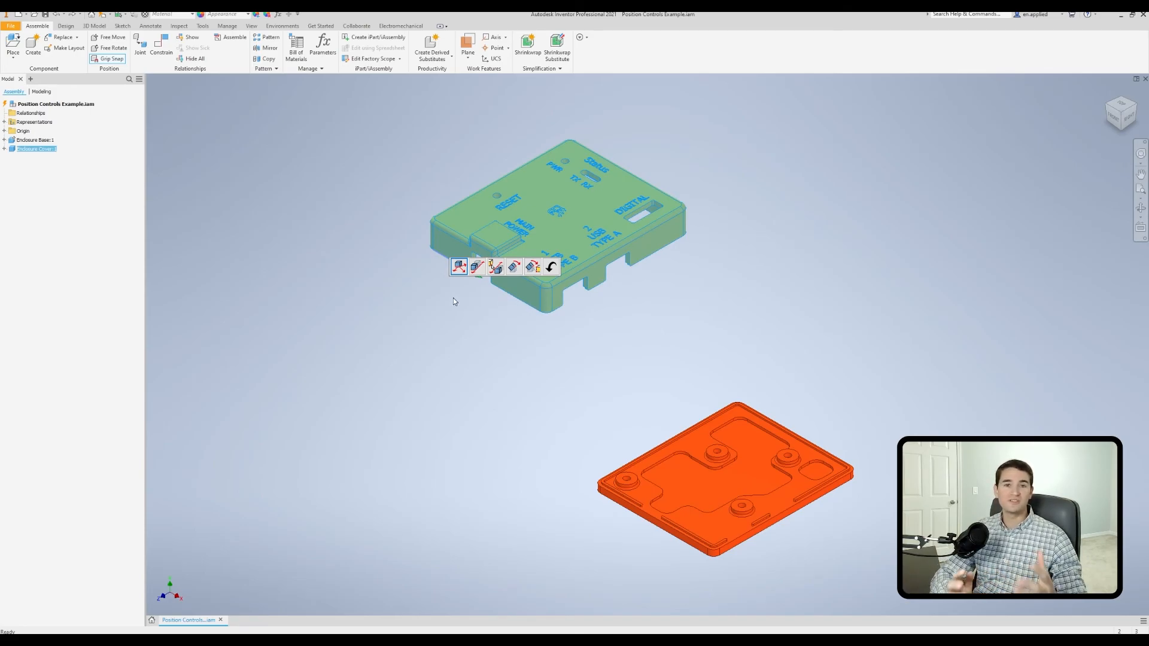
pyautogui.click(448, 259)
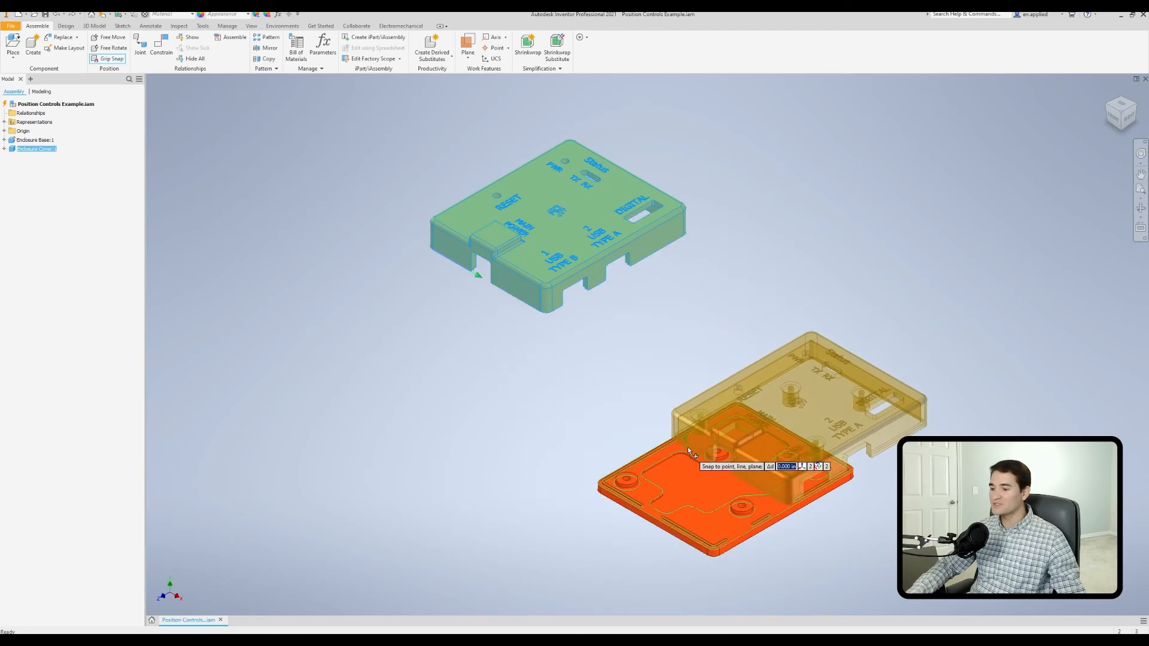
pyautogui.scroll(-3, 648, 483)
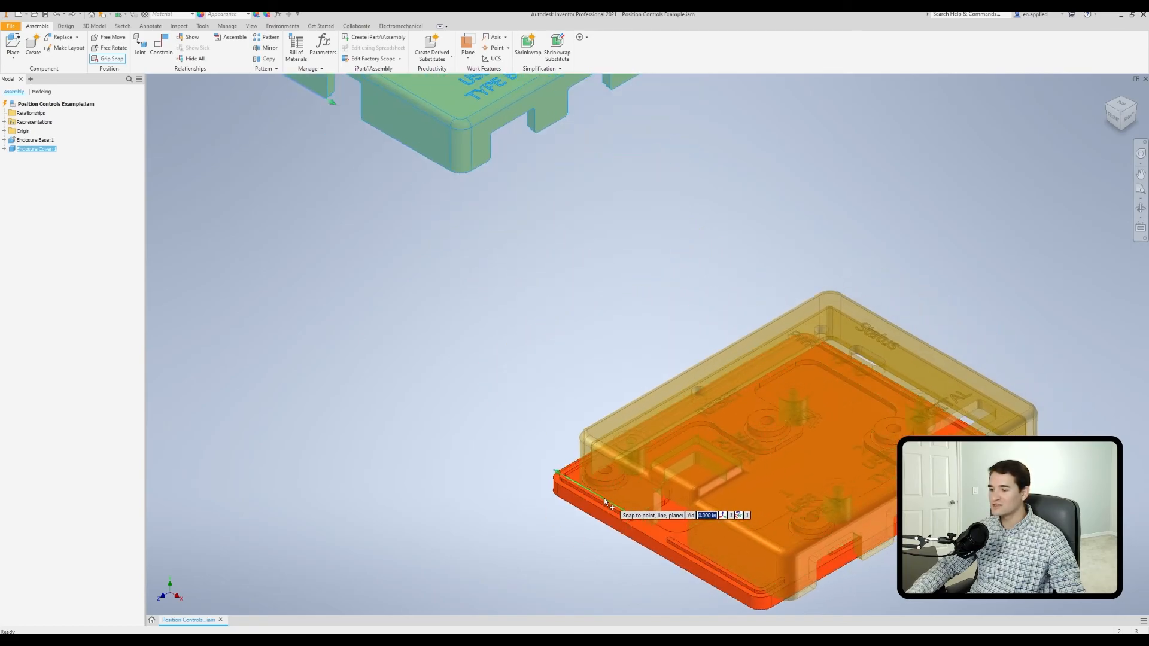
pyautogui.scroll(2, 595, 505)
pyautogui.scroll(-3, 595, 504)
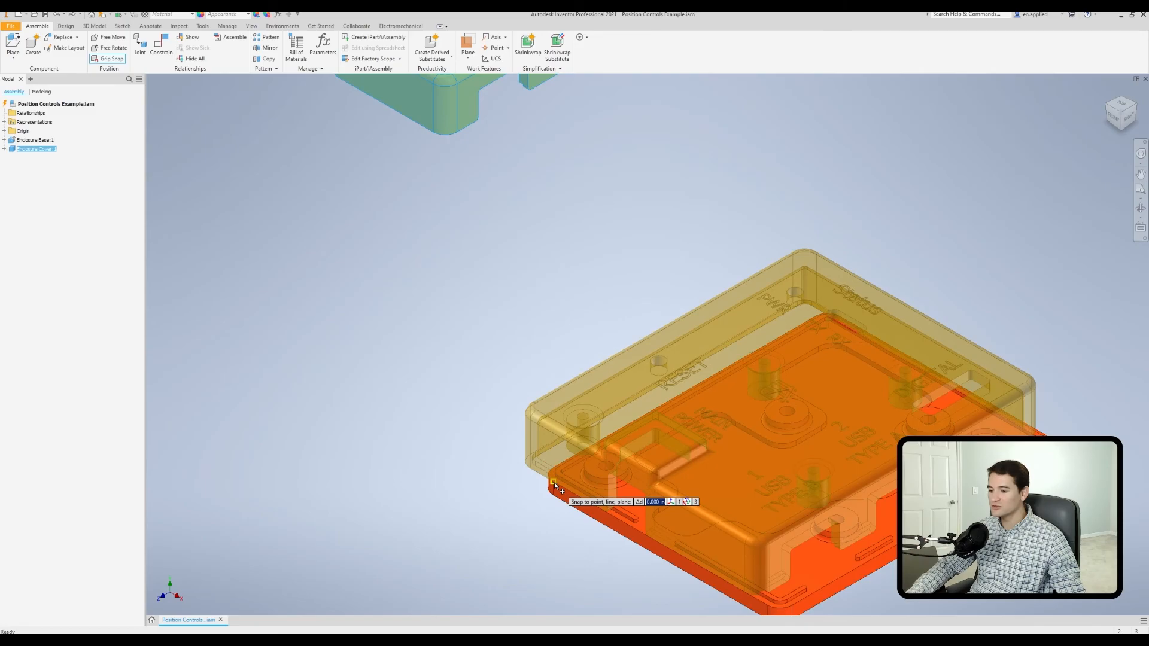
pyautogui.scroll(2, 581, 463)
pyautogui.scroll(-5, 519, 497)
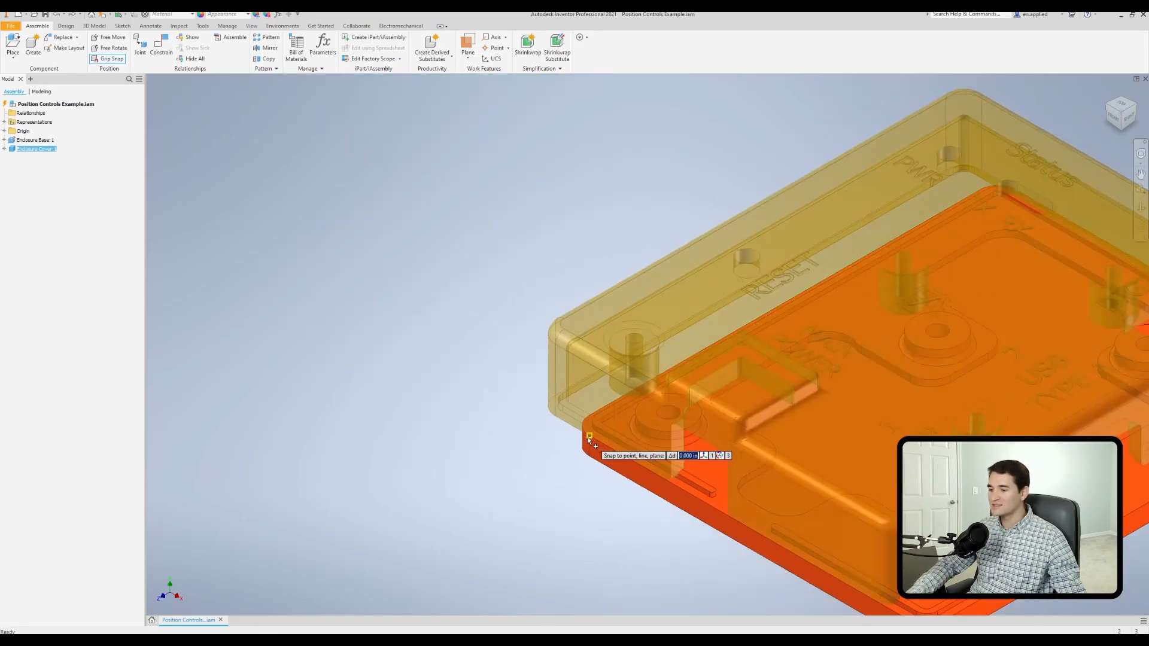
pyautogui.click(613, 451)
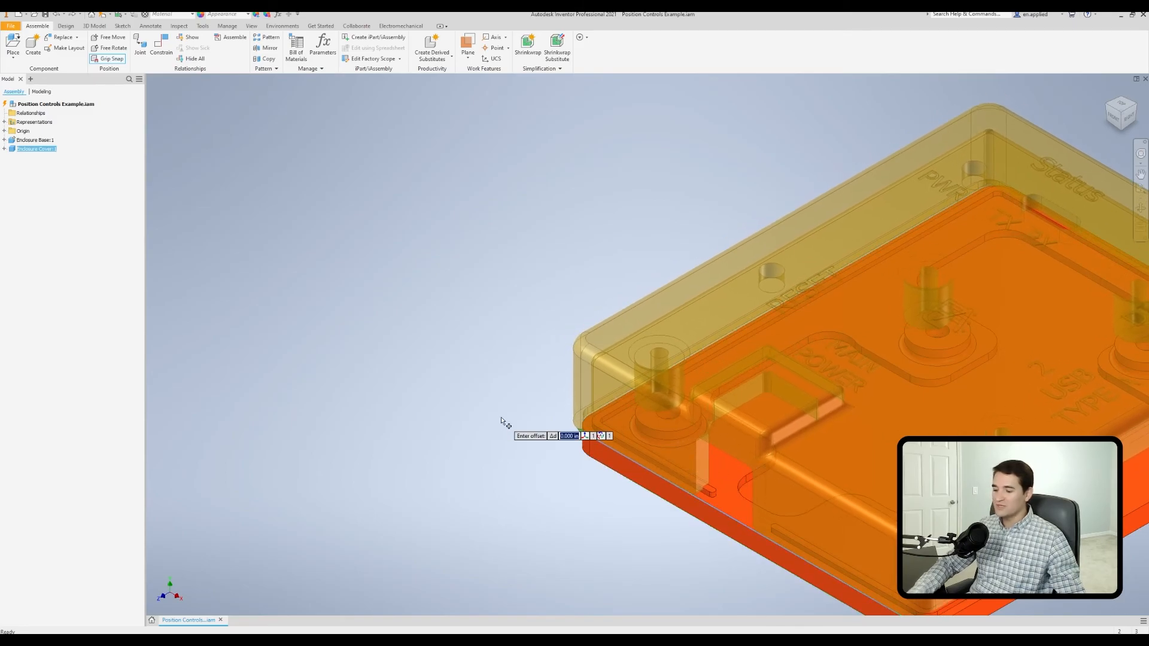
pyautogui.press('Return')
pyautogui.scroll(-3, 518, 374)
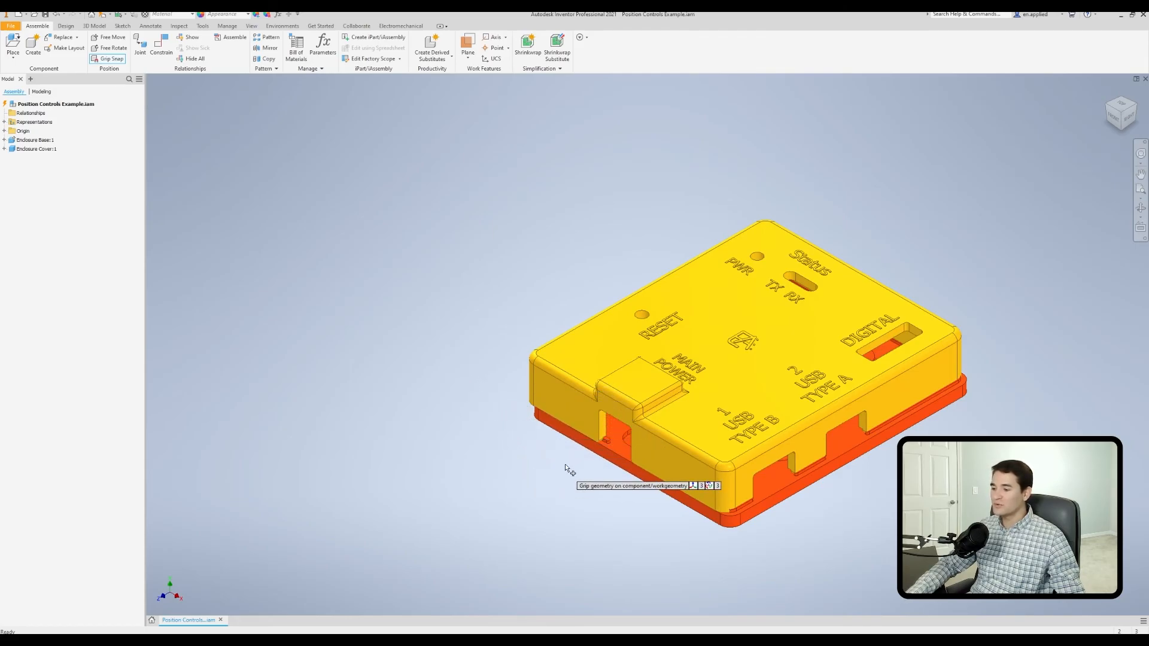
pyautogui.scroll(-2, 479, 359)
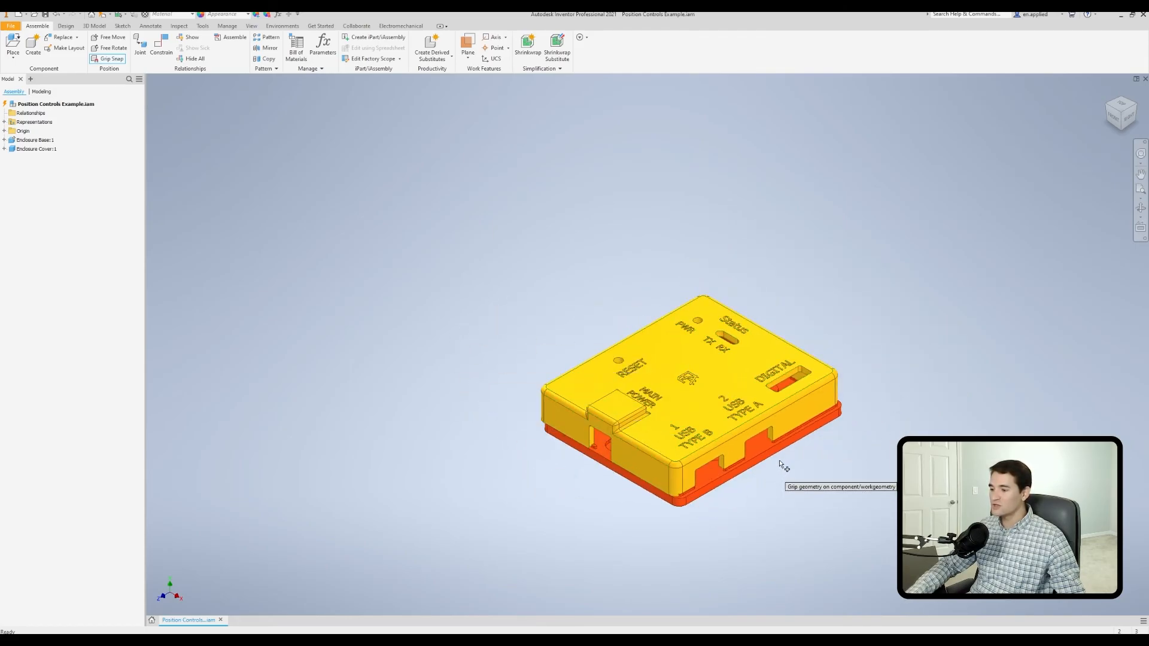
# Step: Try snapping the enclosure cover's long USB side face flush with the base's matching side face and finish Grip Snap
pyautogui.click(805, 409)
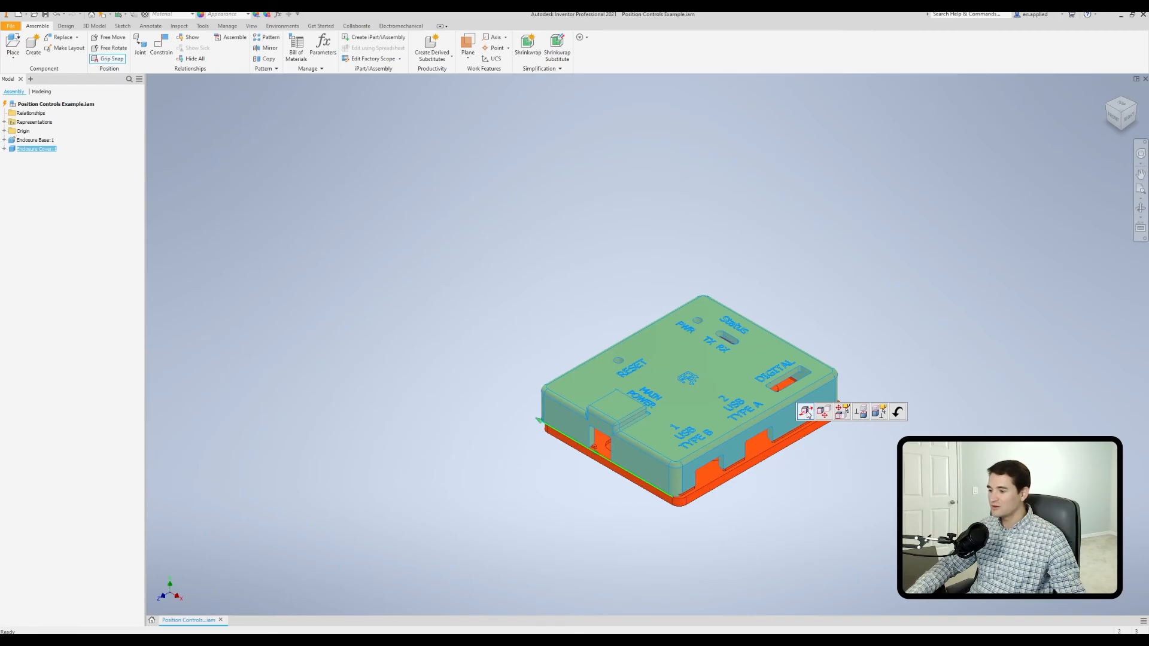
pyautogui.scroll(5, 776, 465)
pyautogui.click(712, 436)
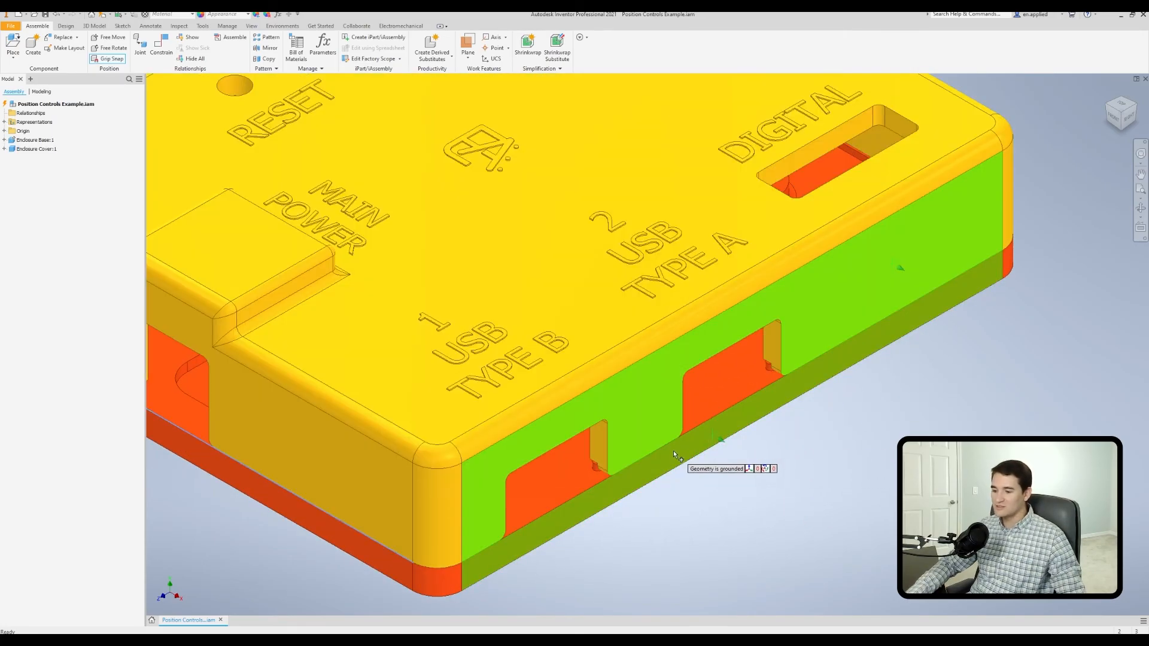
pyautogui.rightClick(742, 465)
pyautogui.click(777, 466)
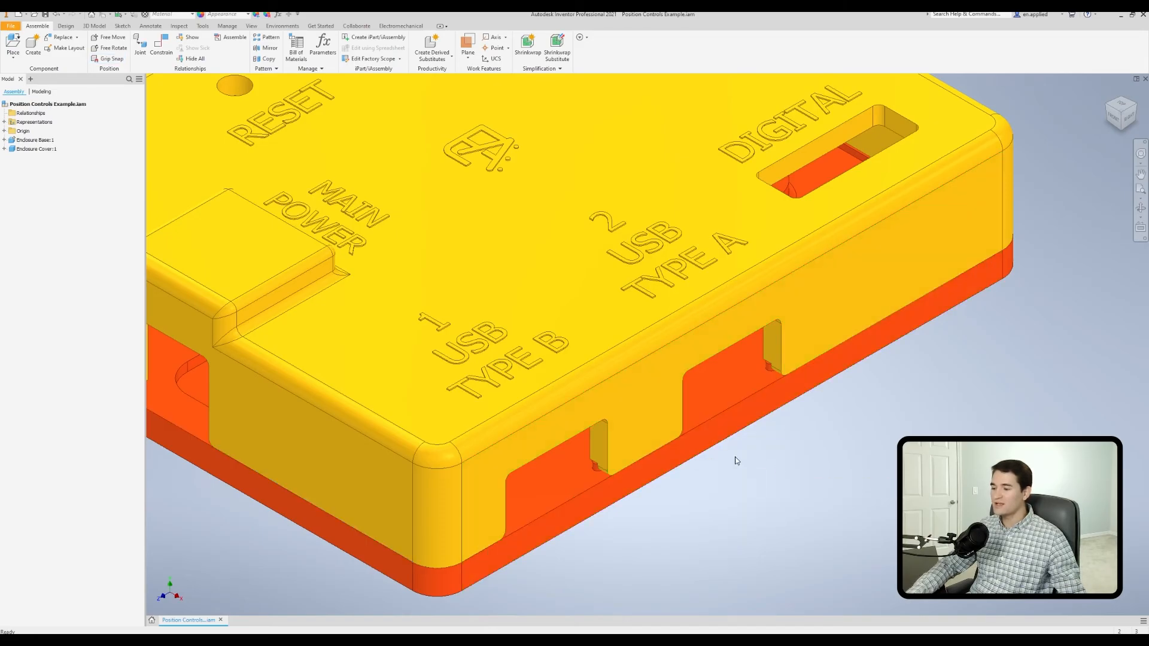
# Step: Try the Grip Snap move along ray on the enclosure cover, sliding it along its lower main-power side edge
pyautogui.scroll(-5, 736, 461)
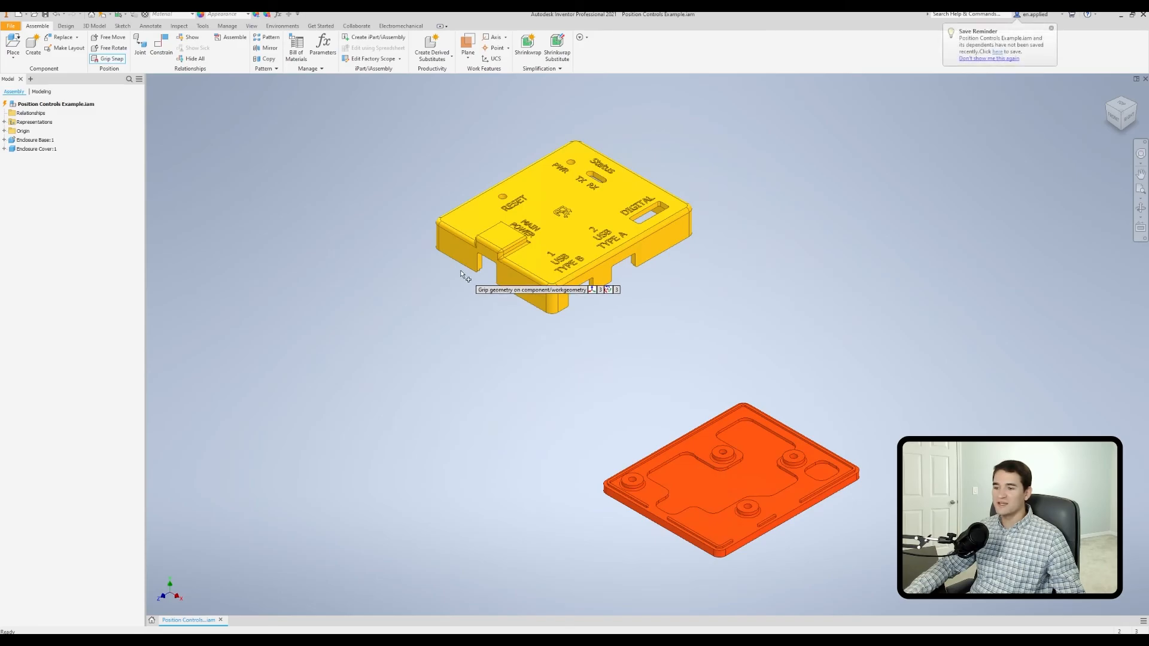
pyautogui.click(464, 268)
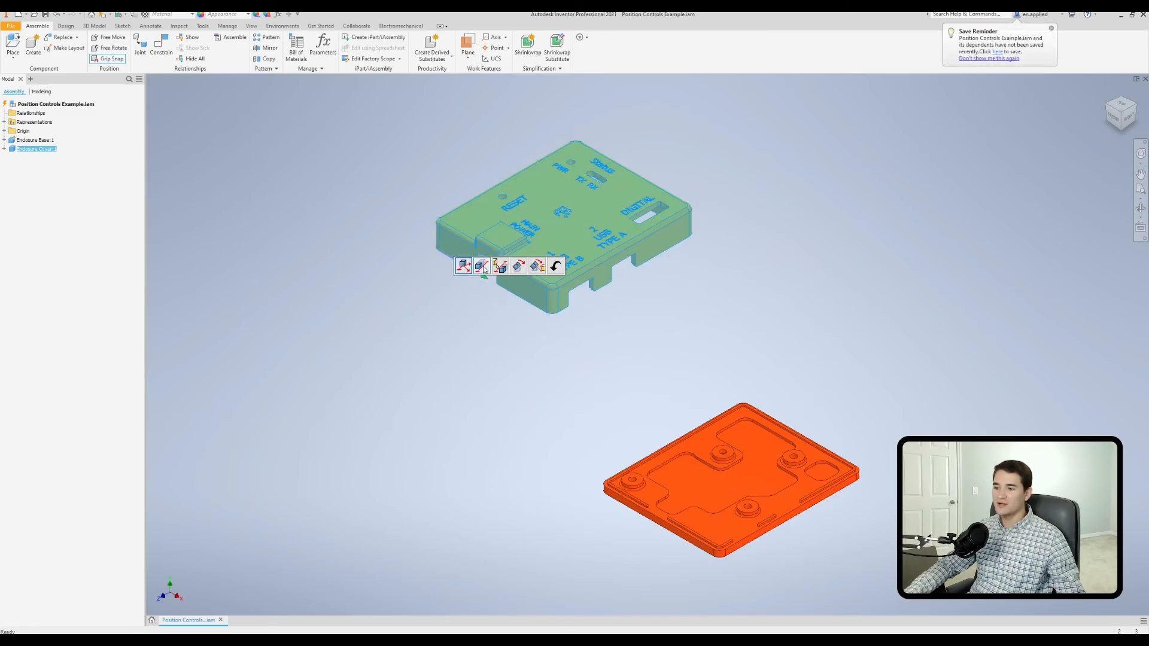
pyautogui.click(484, 268)
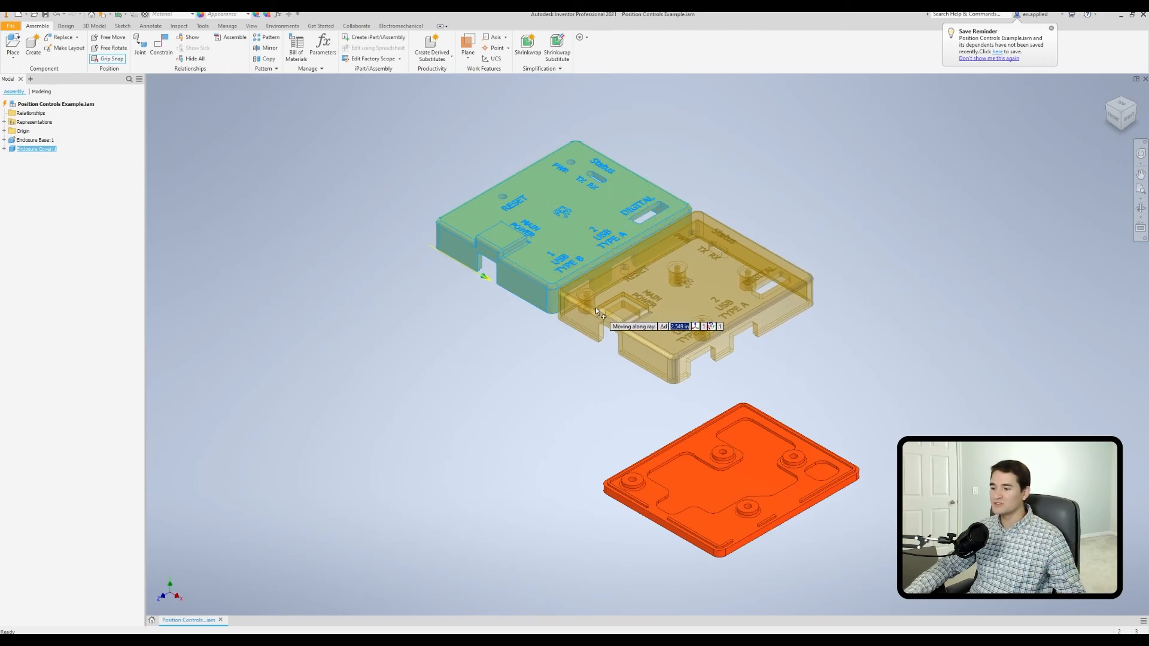
pyautogui.click(595, 307)
pyautogui.rightClick(494, 305)
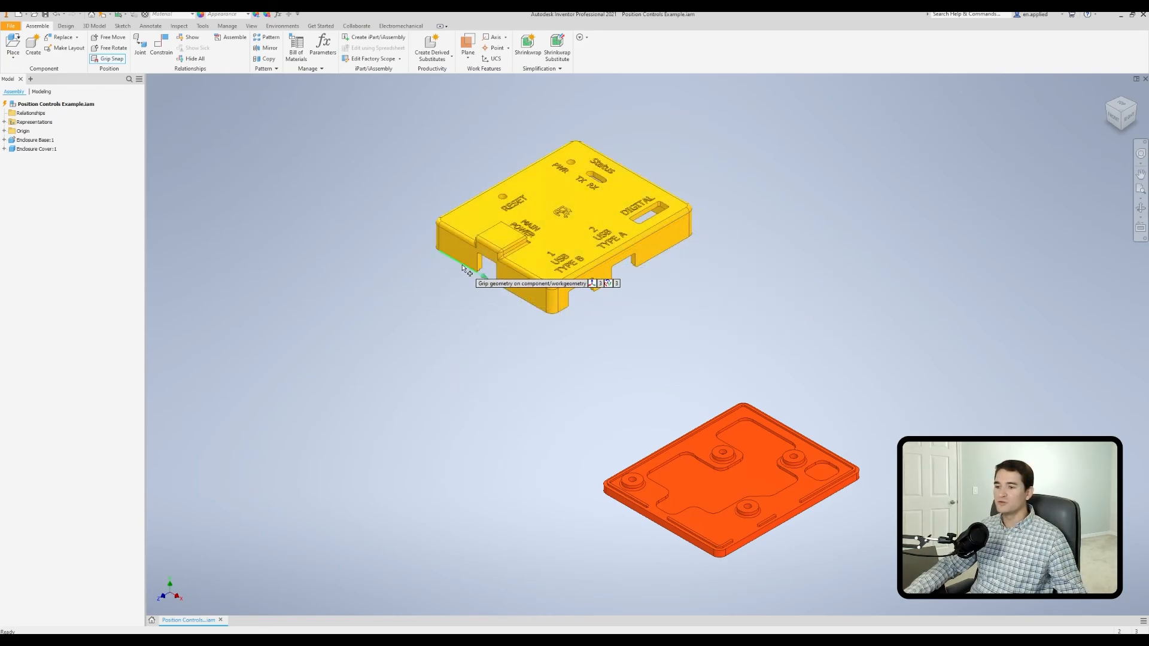
# Step: Try moving the enclosure cover along its gripped edge by reference geometry, using the base's main-power side edge as the offset
pyautogui.click(458, 265)
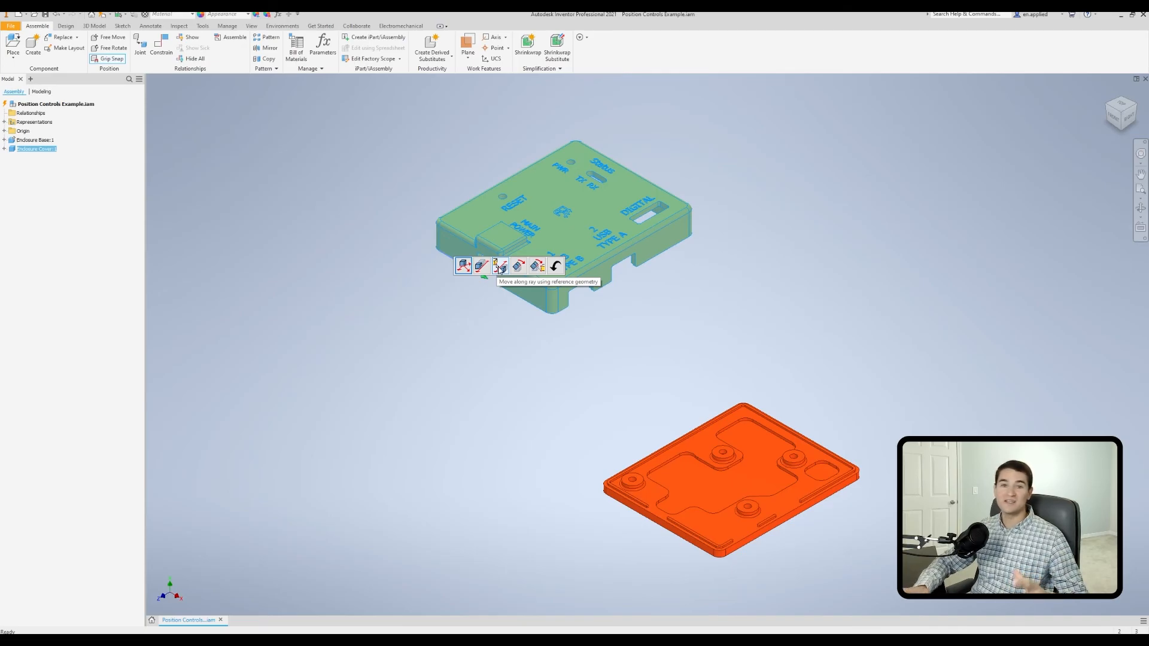
pyautogui.click(499, 267)
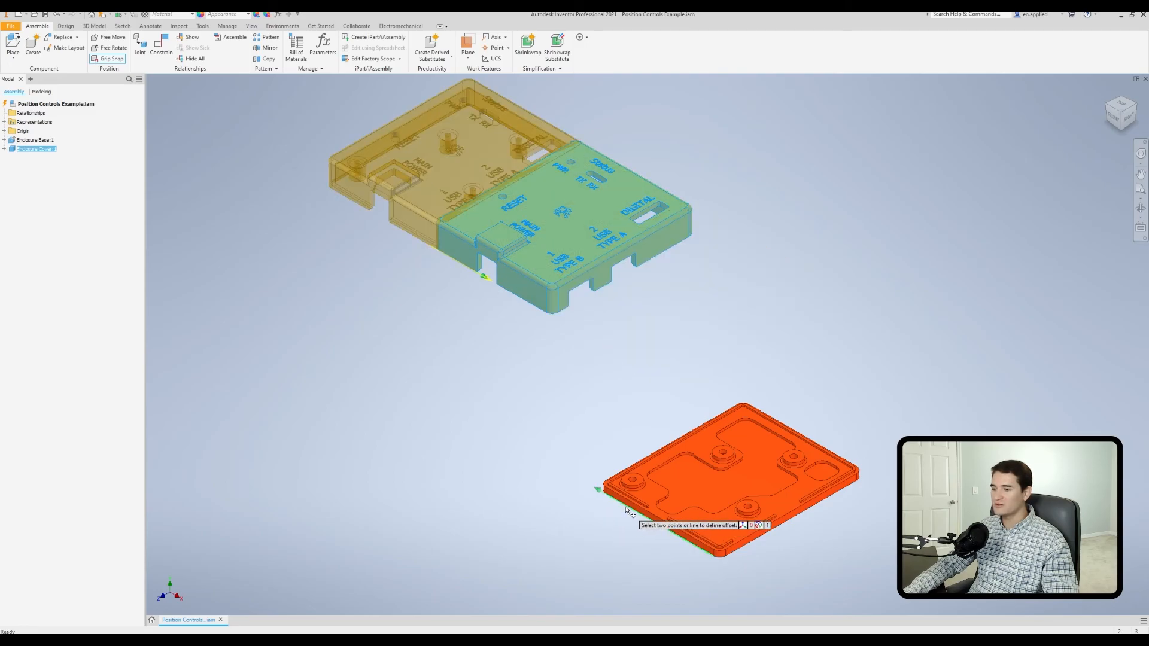
pyautogui.press('Escape')
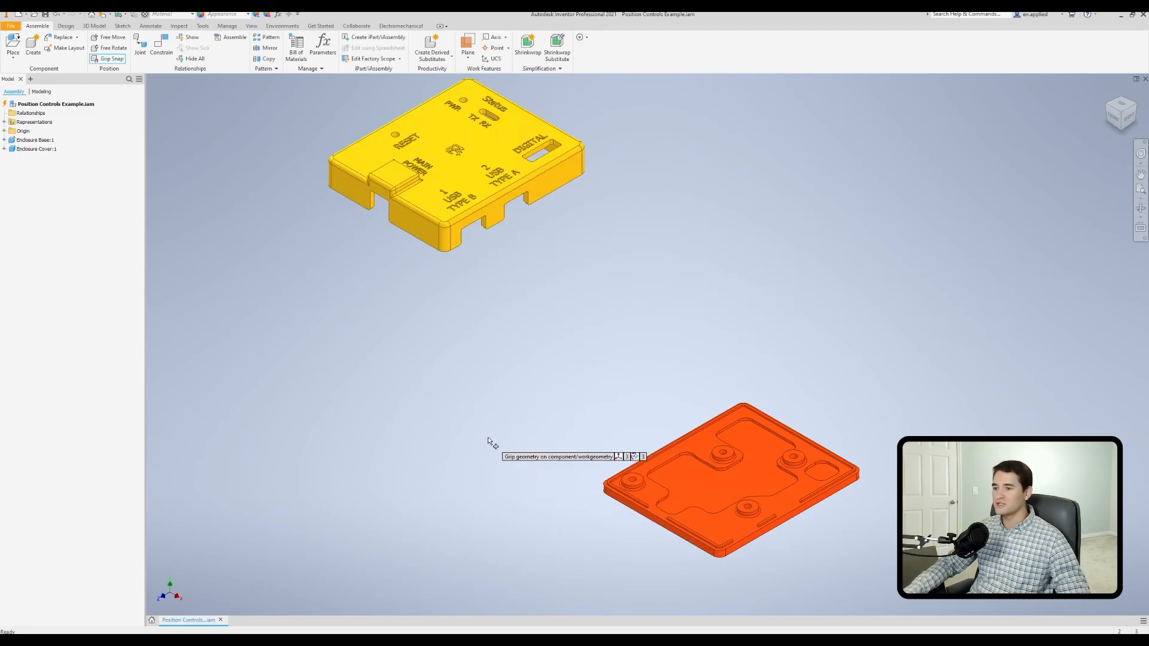
# Step: Try rotating the enclosure cover about its gripped lower main-power side edge with Grip Snap and commit the rotation
pyautogui.click(463, 265)
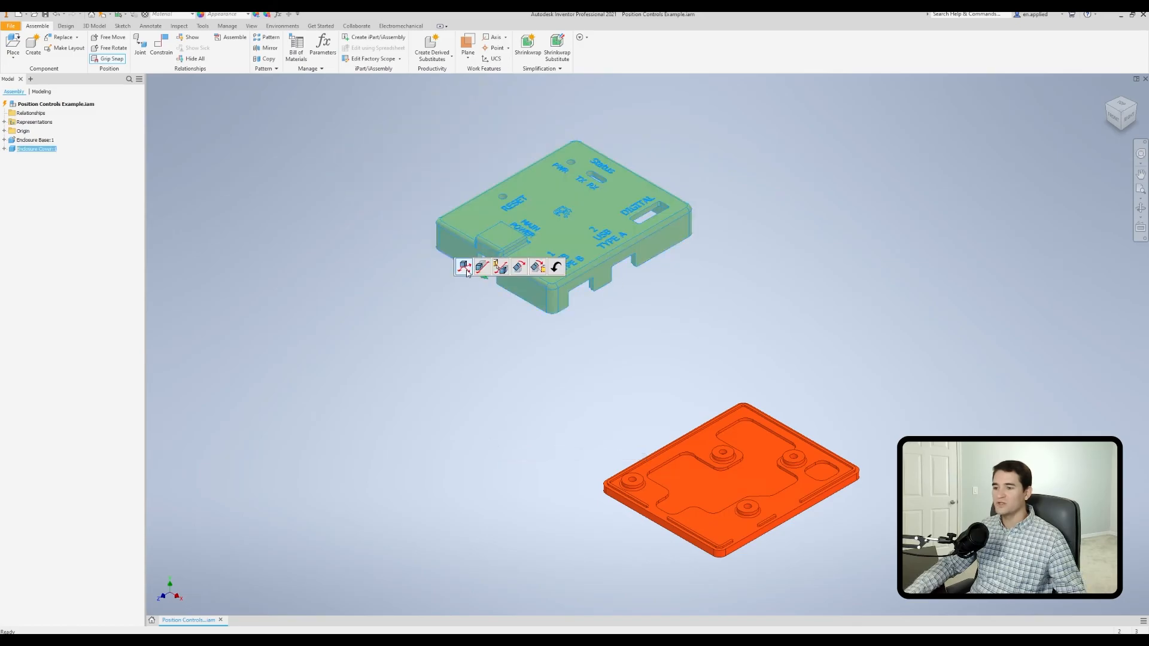
pyautogui.click(519, 268)
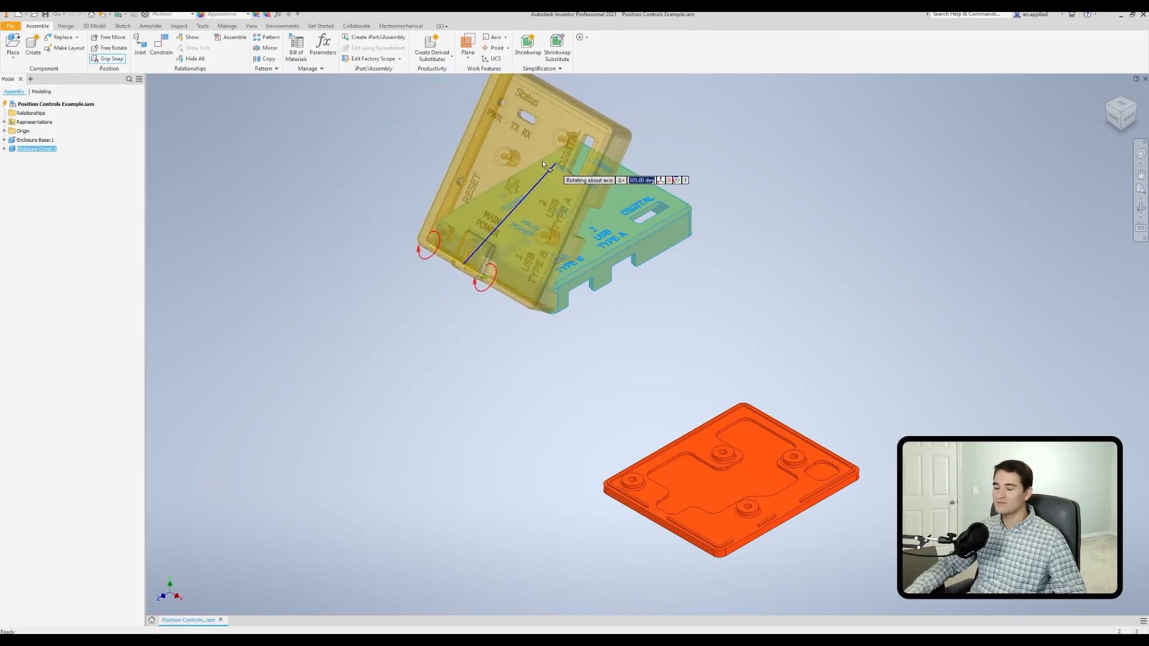
pyautogui.click(407, 190)
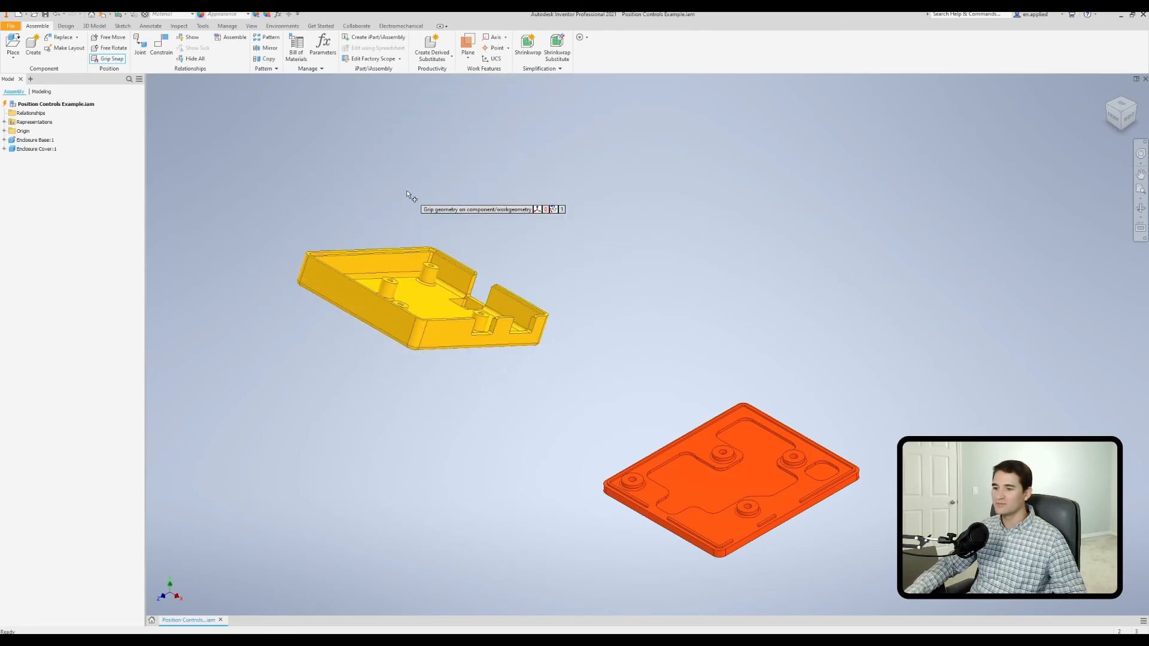
pyautogui.rightClick(407, 192)
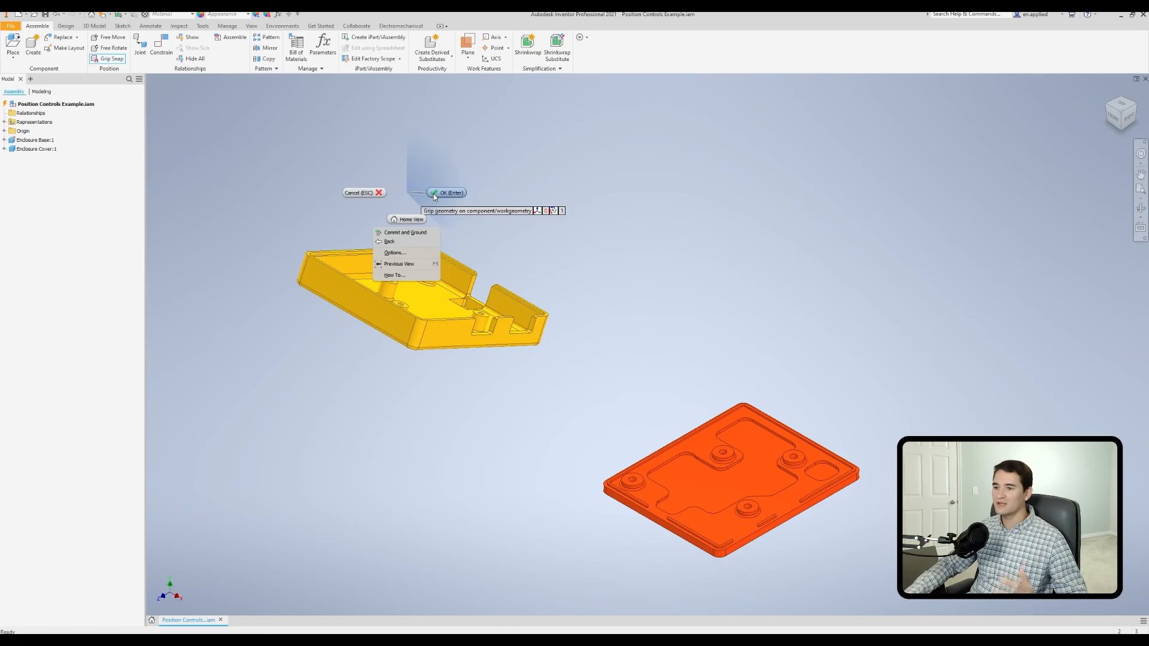
pyautogui.click(434, 194)
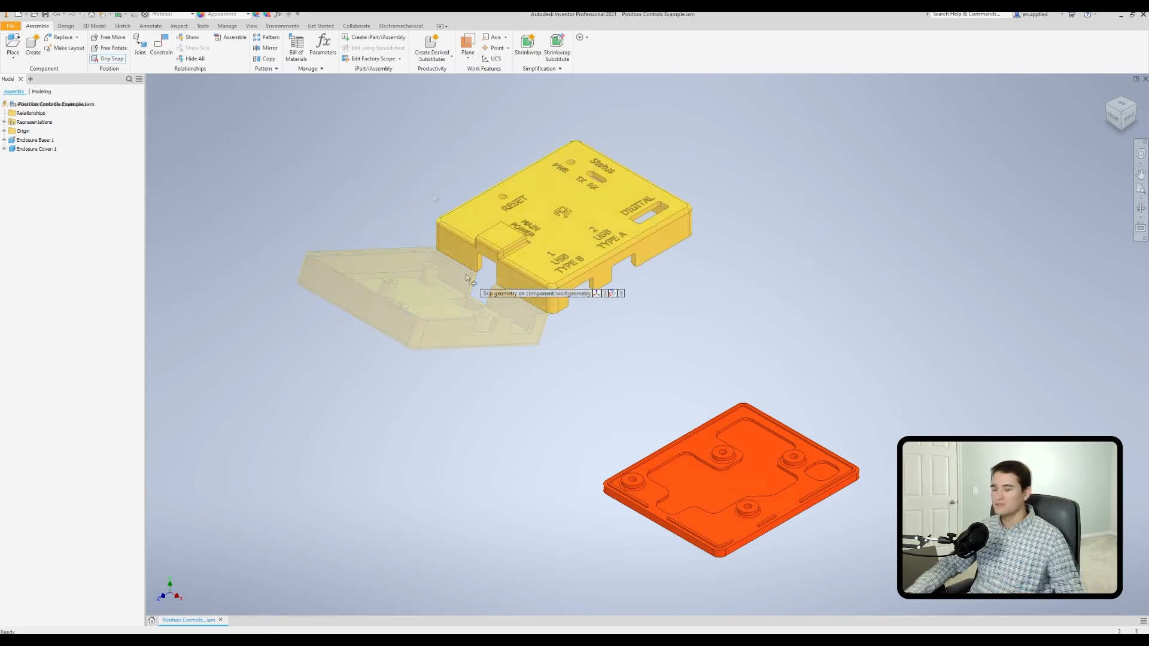
# Step: Try rotating the enclosure cover about its lower main-power side edge by reference geometry, using faces of the base to define the angle
pyautogui.click(469, 273)
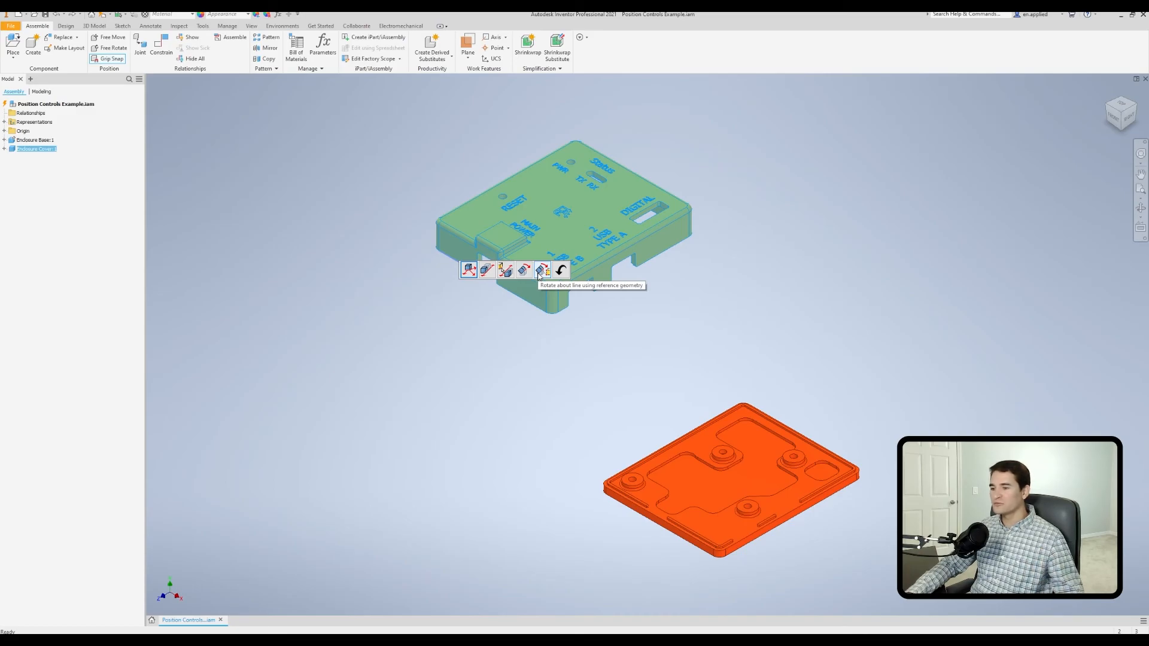
pyautogui.click(541, 270)
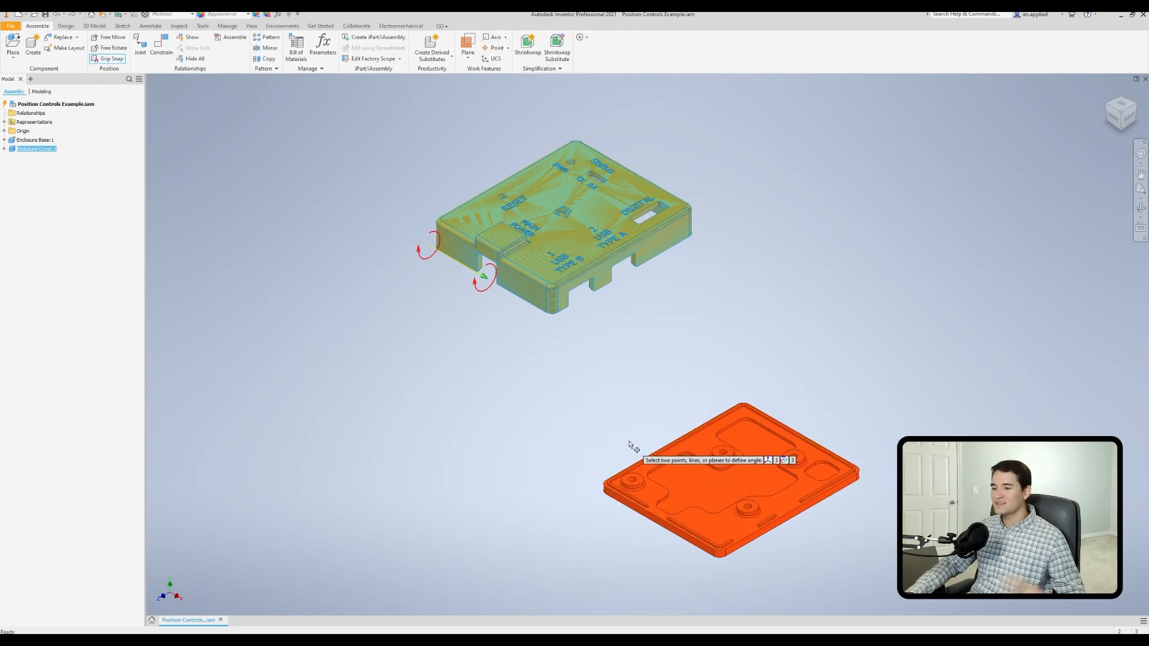
pyautogui.scroll(3, 651, 497)
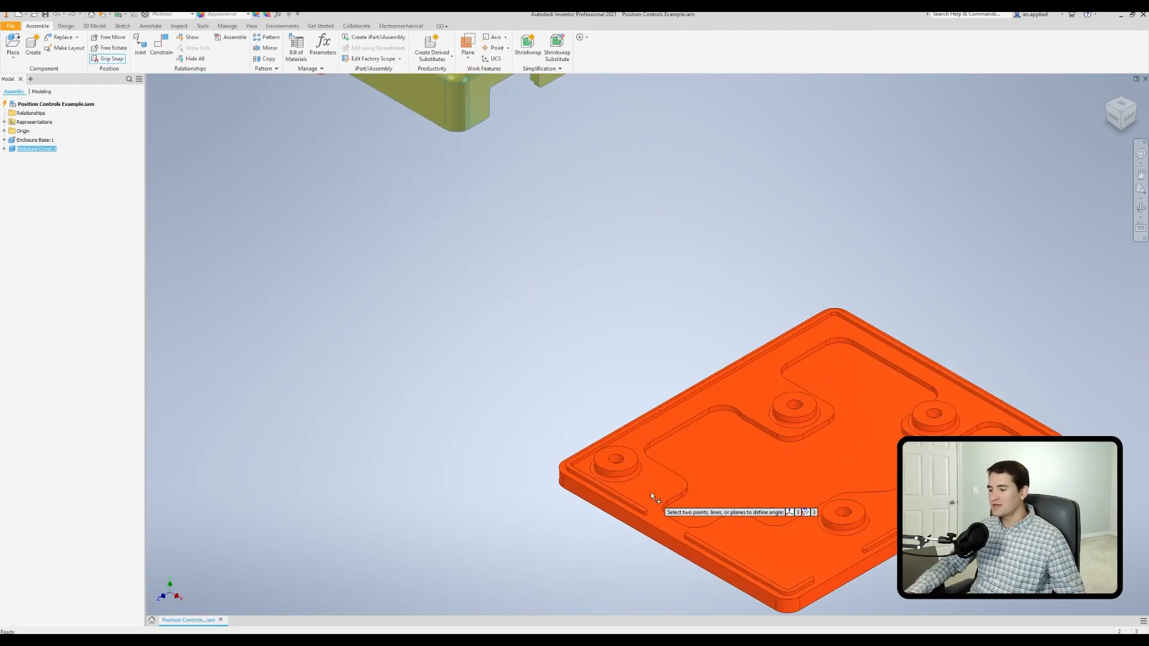
pyautogui.moveTo(651, 491); pyautogui.dragTo(494, 412, button='middle')
pyautogui.scroll(-5, 539, 407)
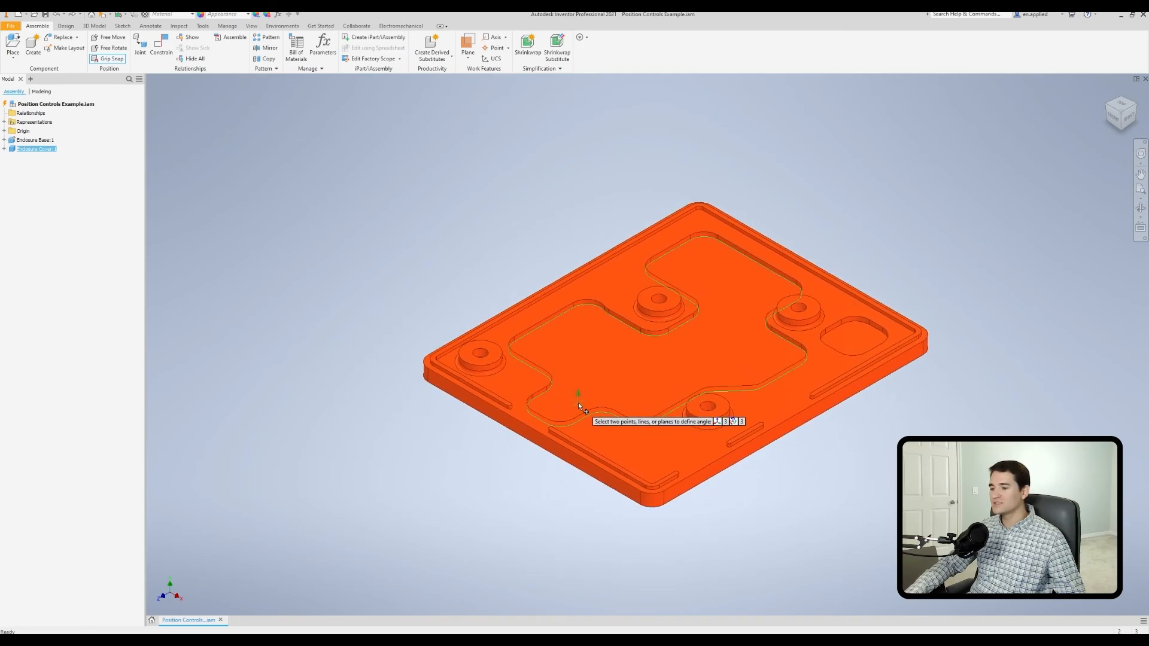
pyautogui.keyDown('shift'); pyautogui.moveTo(628, 412); pyautogui.dragTo(537, 348, button='middle'); pyautogui.keyUp('shift')
pyautogui.click(524, 296)
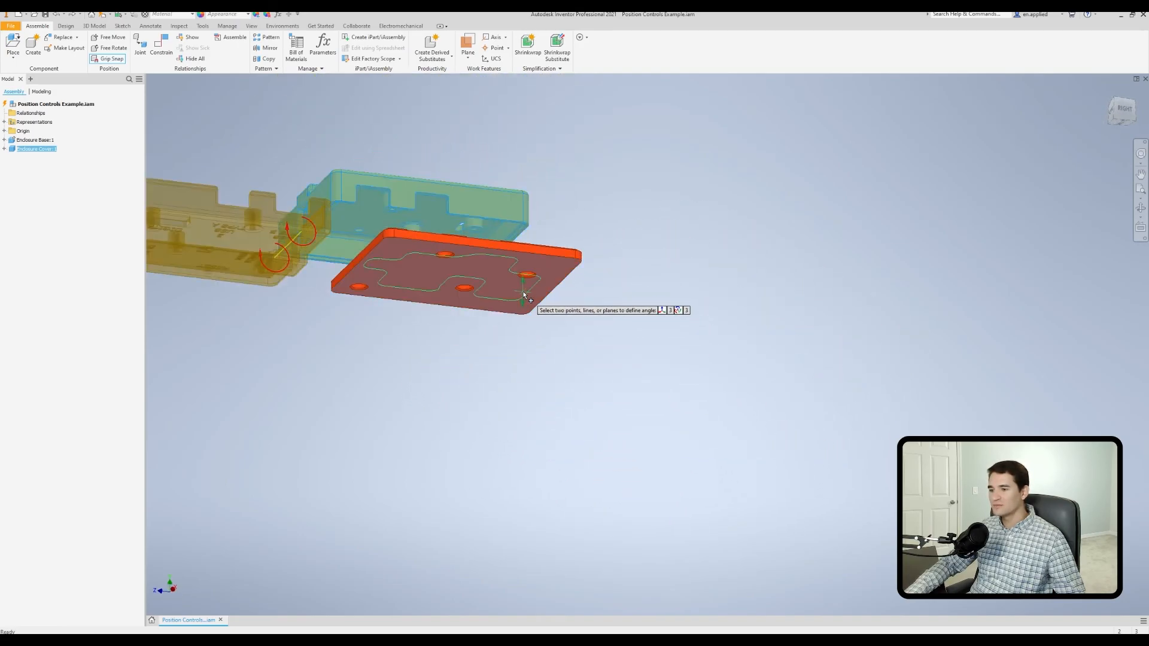
pyautogui.keyDown('shift'); pyautogui.moveTo(561, 300); pyautogui.dragTo(478, 333, button='middle'); pyautogui.keyUp('shift')
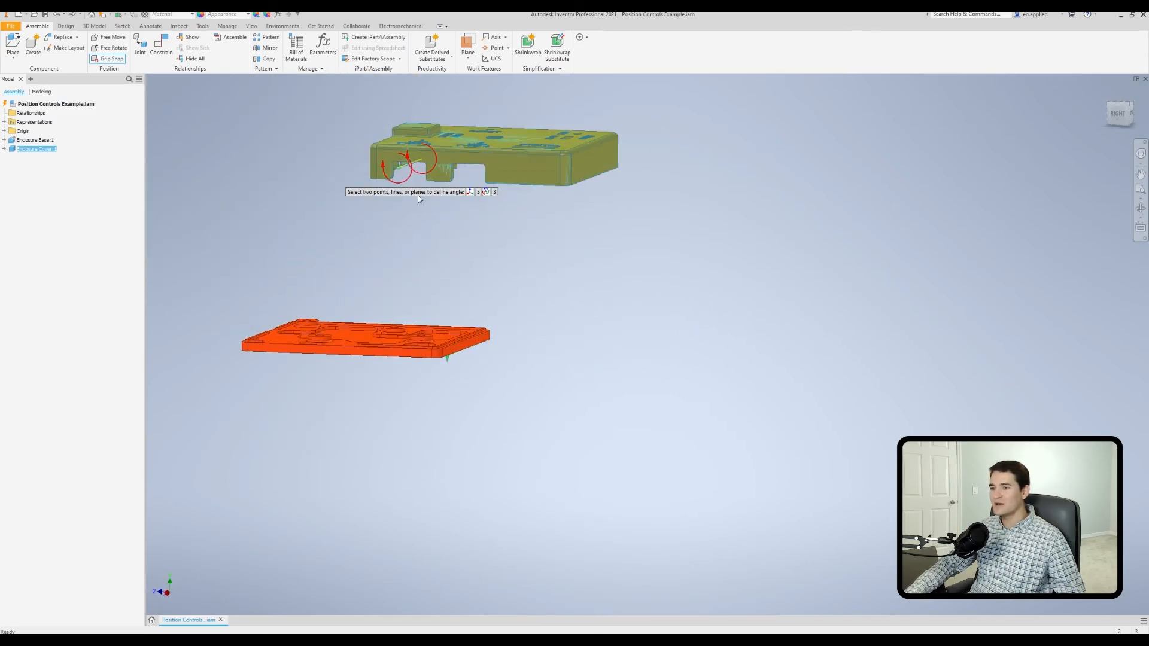
pyautogui.keyDown('shift'); pyautogui.moveTo(455, 344); pyautogui.dragTo(479, 335, button='middle'); pyautogui.keyUp('shift')
pyautogui.scroll(-3, 479, 334)
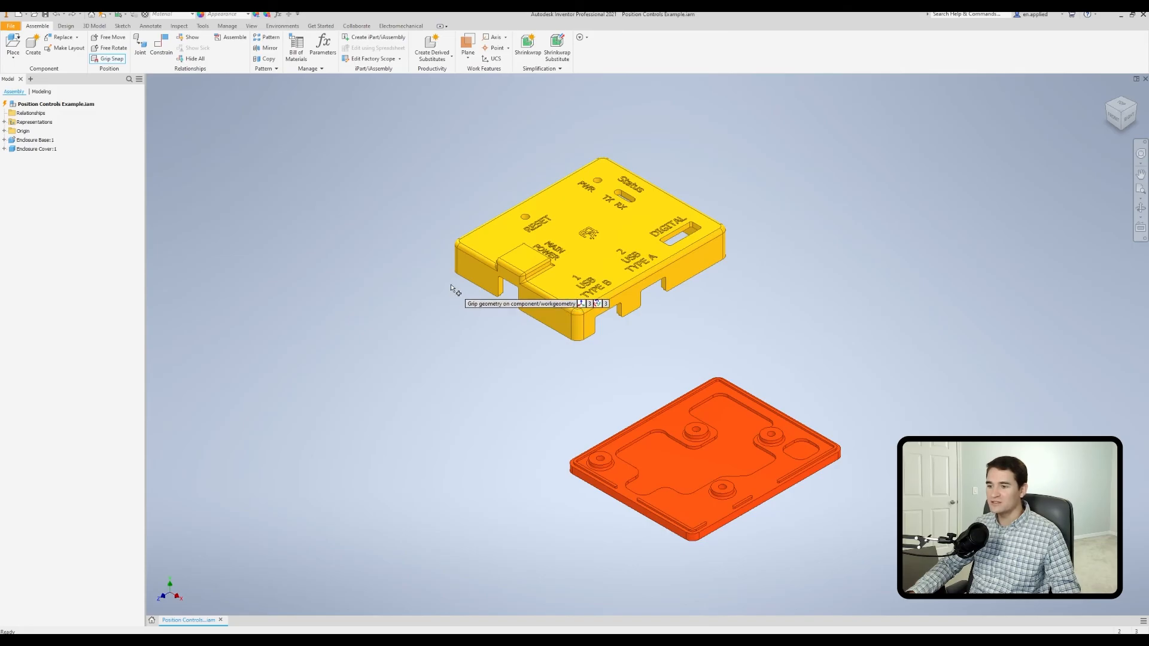
# Step: Try snapping the cover's lower corner point at the main-power cutout to the base's nearest mounting boss with zero offset
pyautogui.click(497, 295)
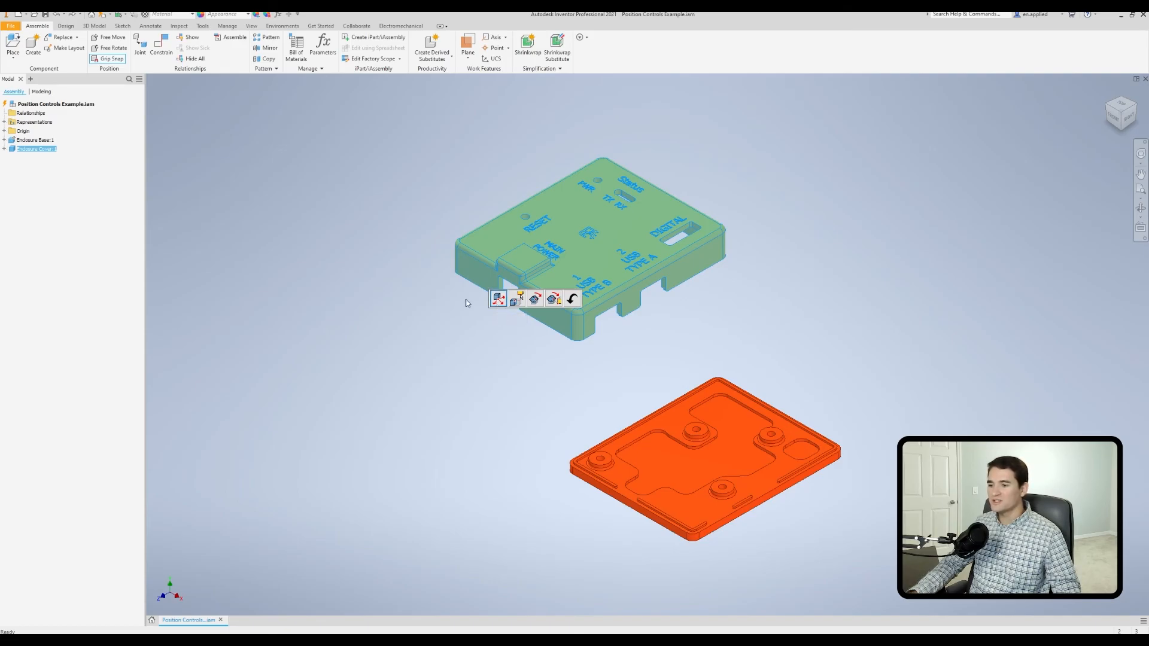
pyautogui.click(498, 299)
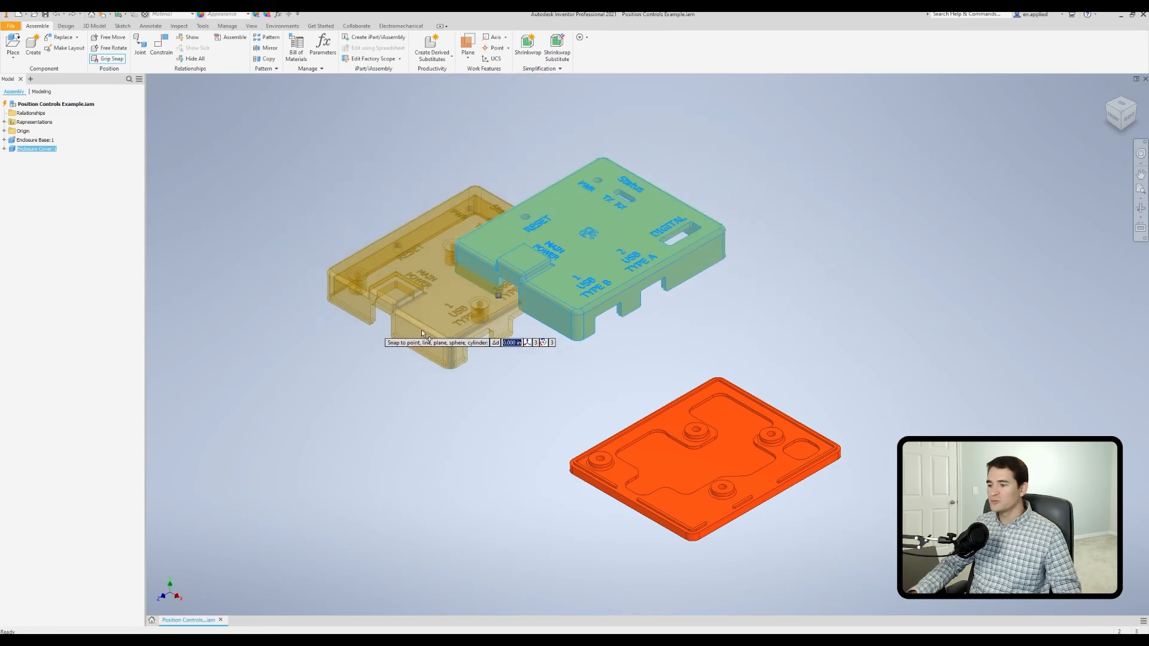
pyautogui.scroll(-4, 598, 473)
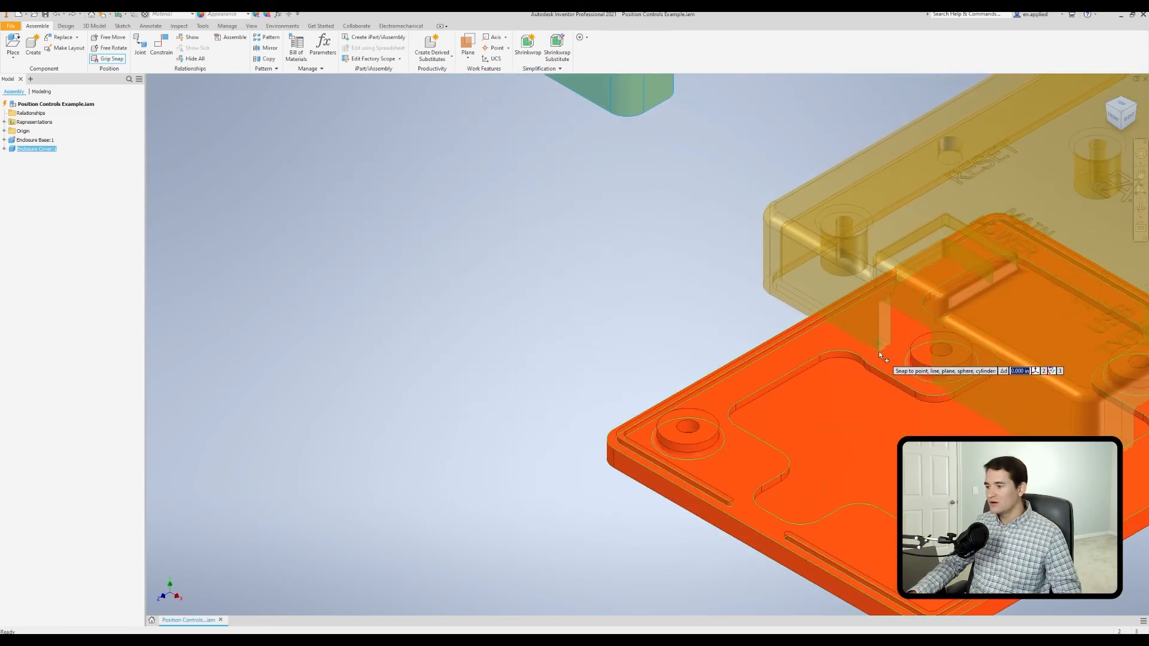
pyautogui.scroll(4, 874, 347)
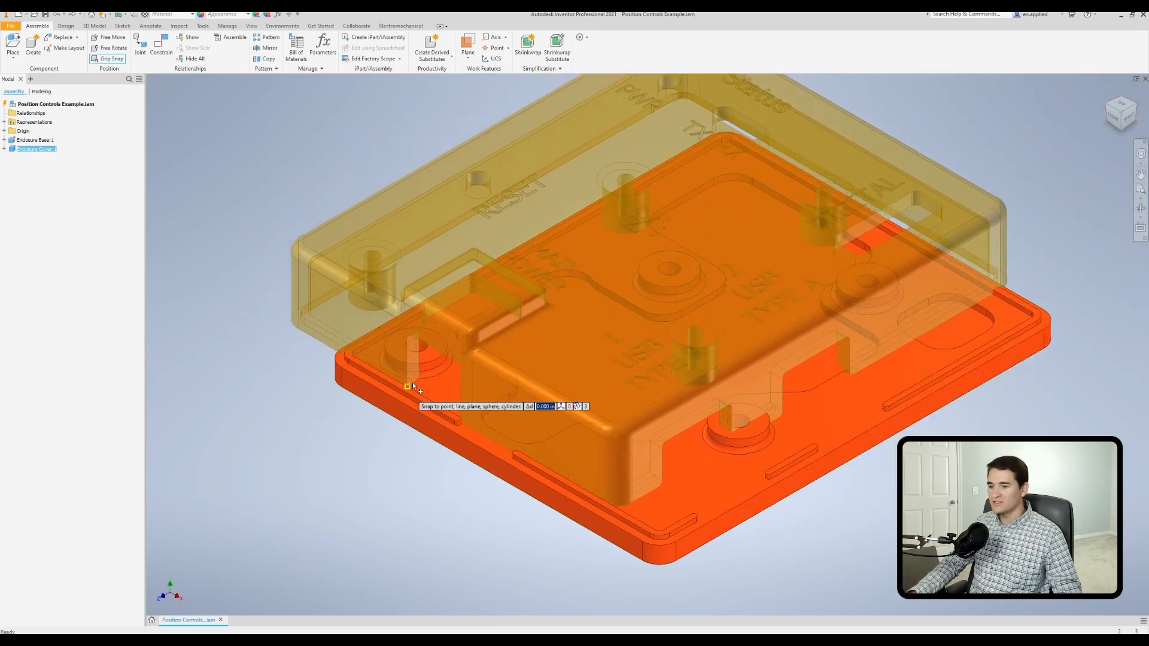
pyautogui.scroll(3, 439, 383)
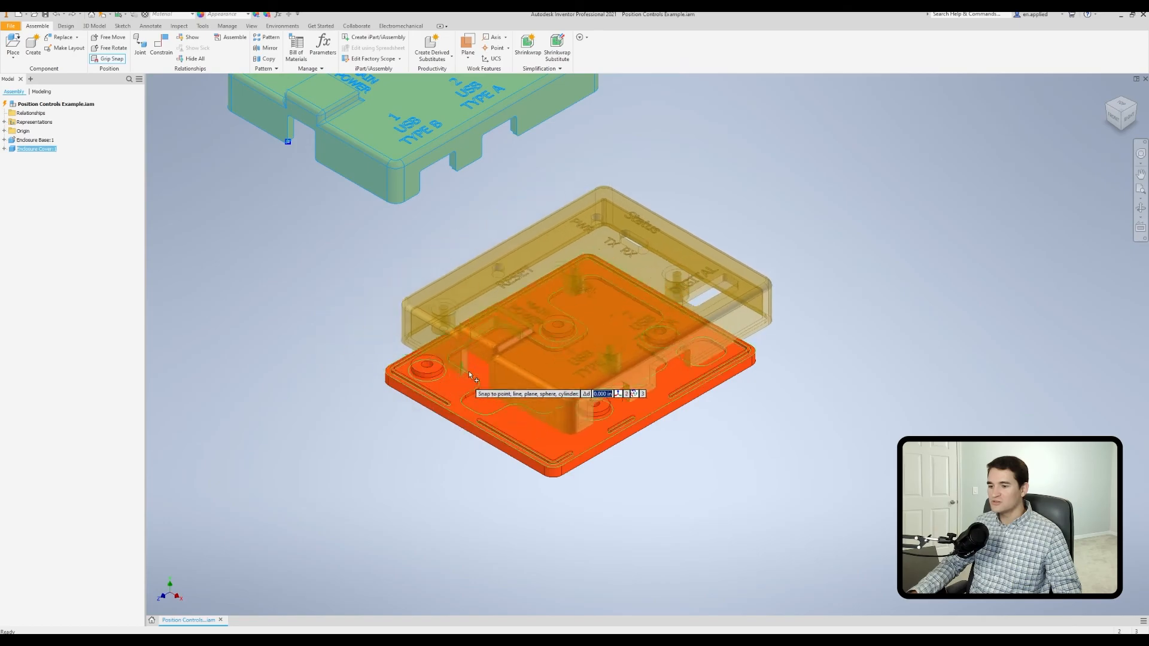
pyautogui.click(428, 365)
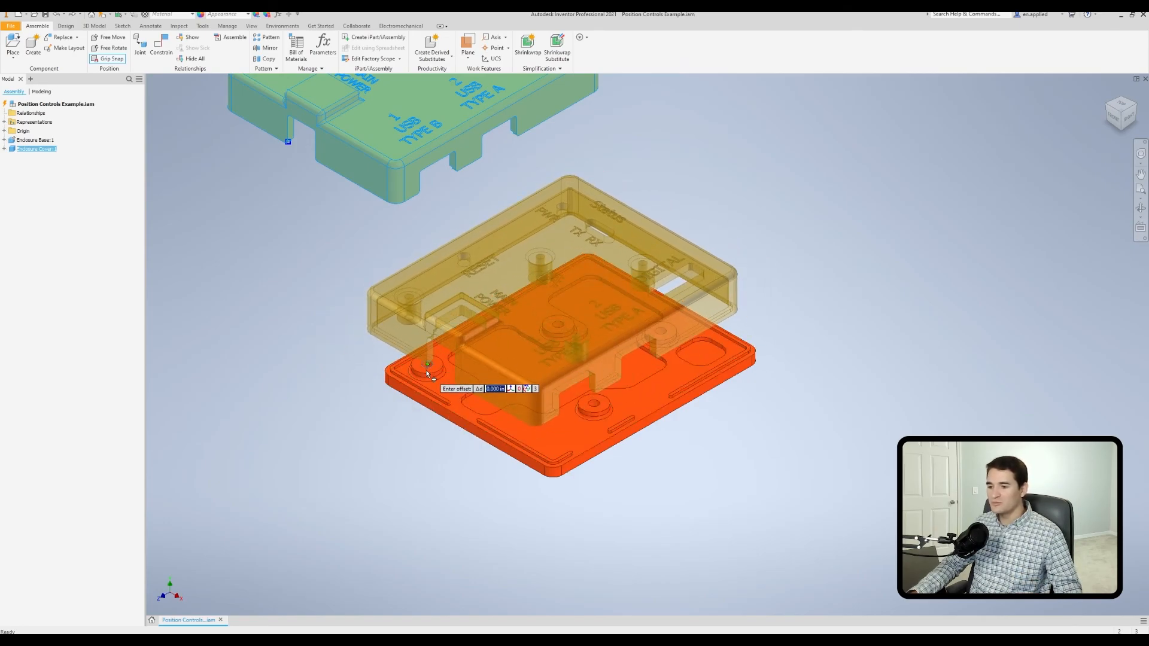
pyautogui.press('Return')
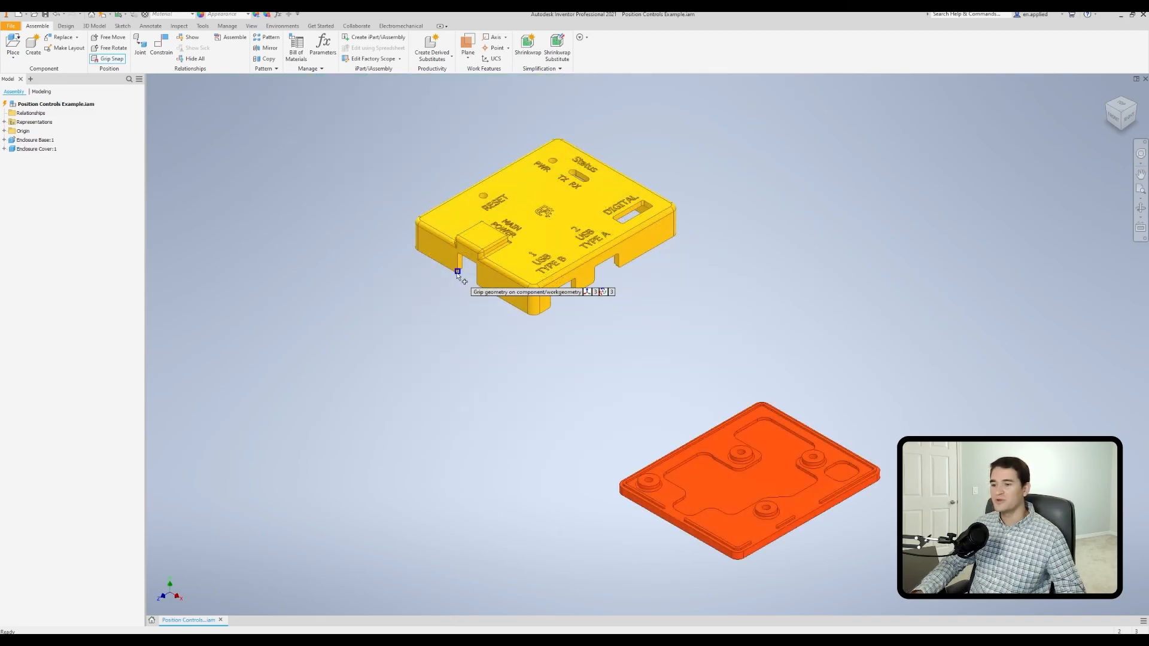
# Step: Move the enclosure cover by its main-power cutout corner point using reference geometry, taking the offset from the base's main-power side
pyautogui.click(458, 274)
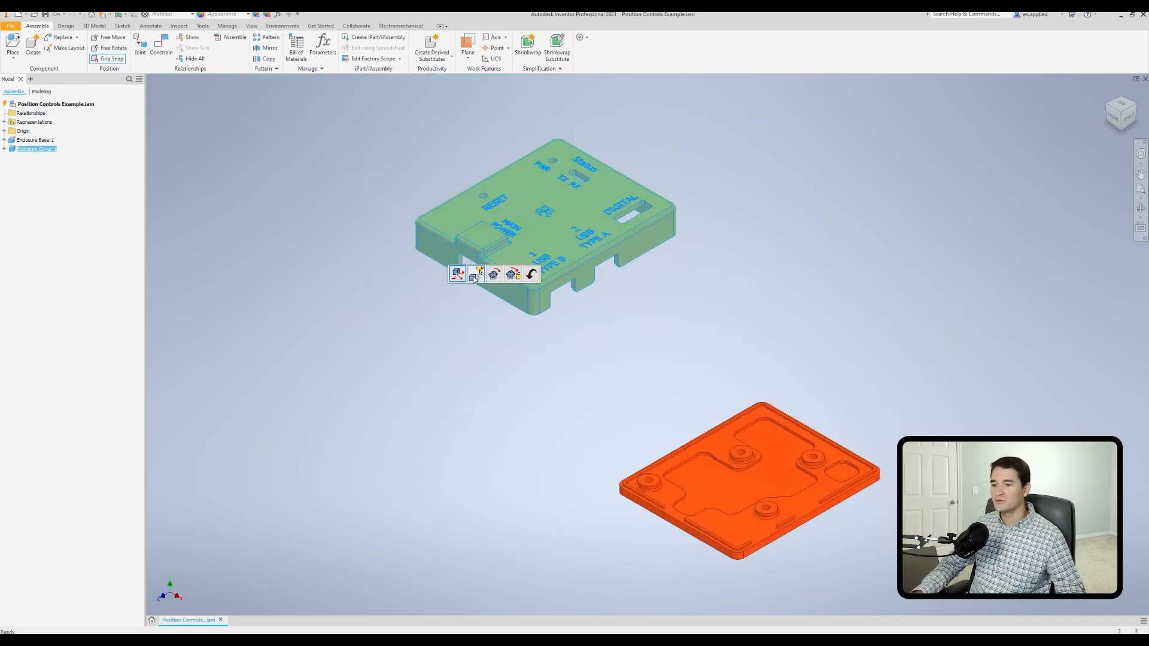
pyautogui.click(475, 274)
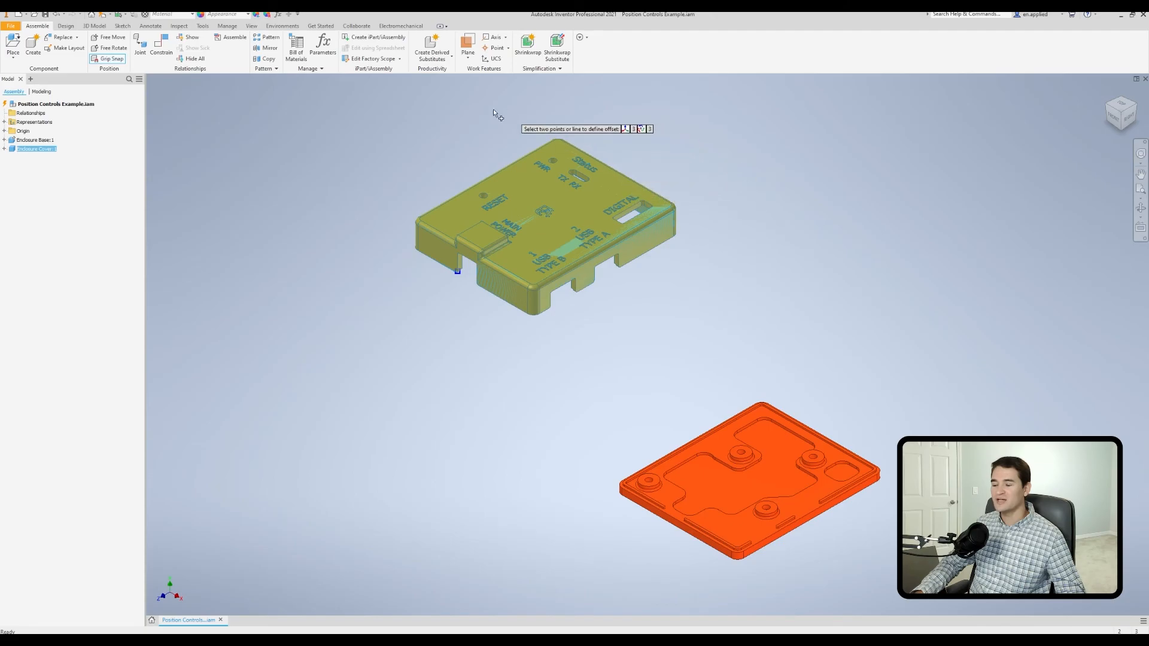
pyautogui.click(457, 273)
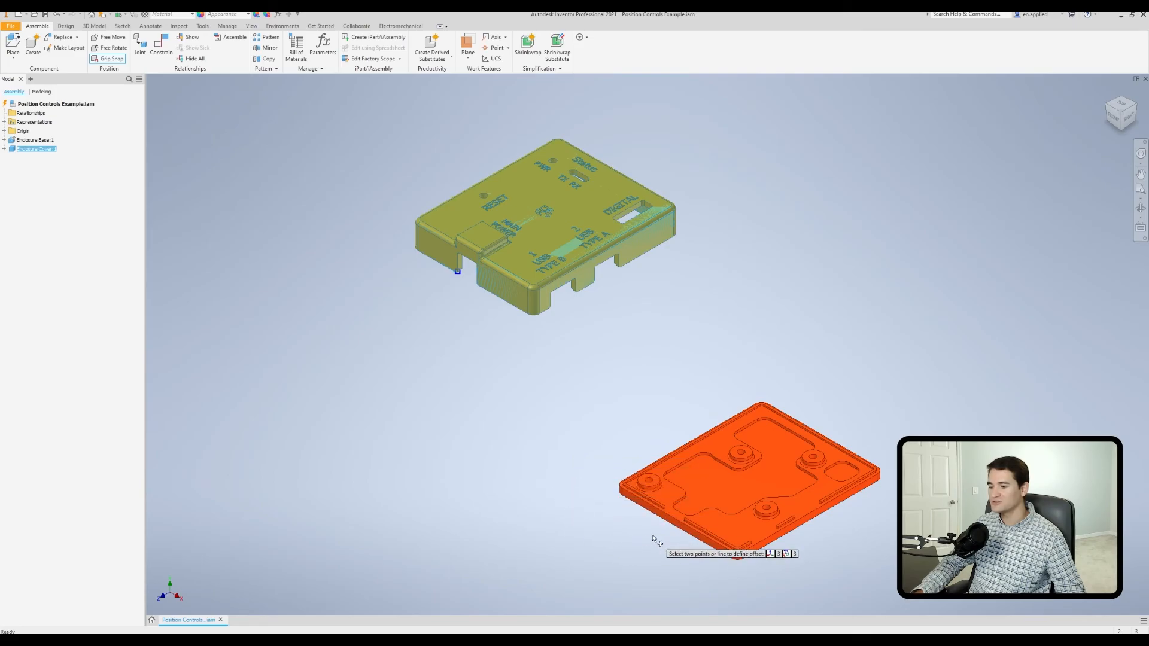
pyautogui.click(667, 527)
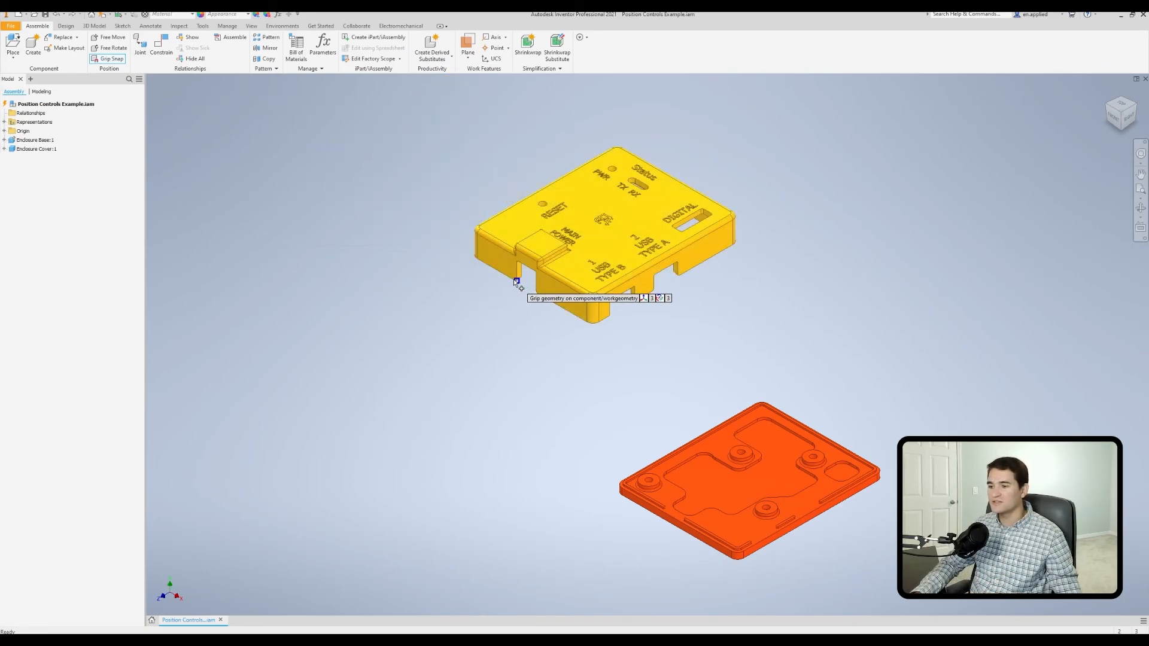
# Step: Try rotating the enclosure cover freely about its gripped main-power cutout corner point and commit the rotation
pyautogui.click(516, 283)
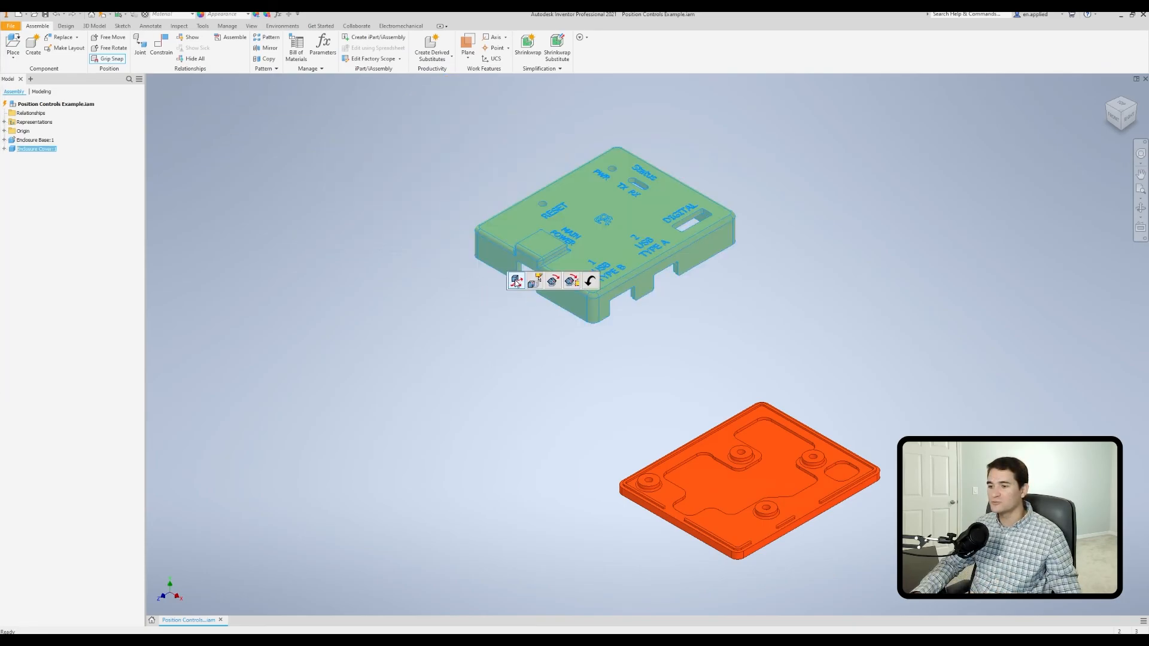
pyautogui.click(551, 282)
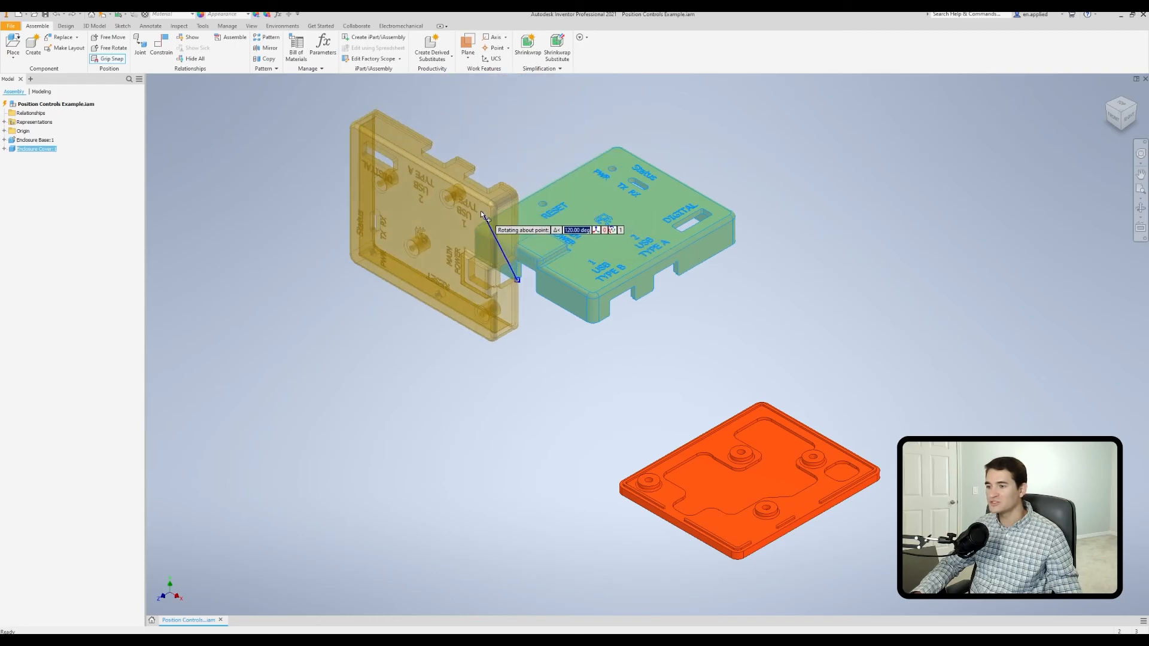
pyautogui.click(435, 201)
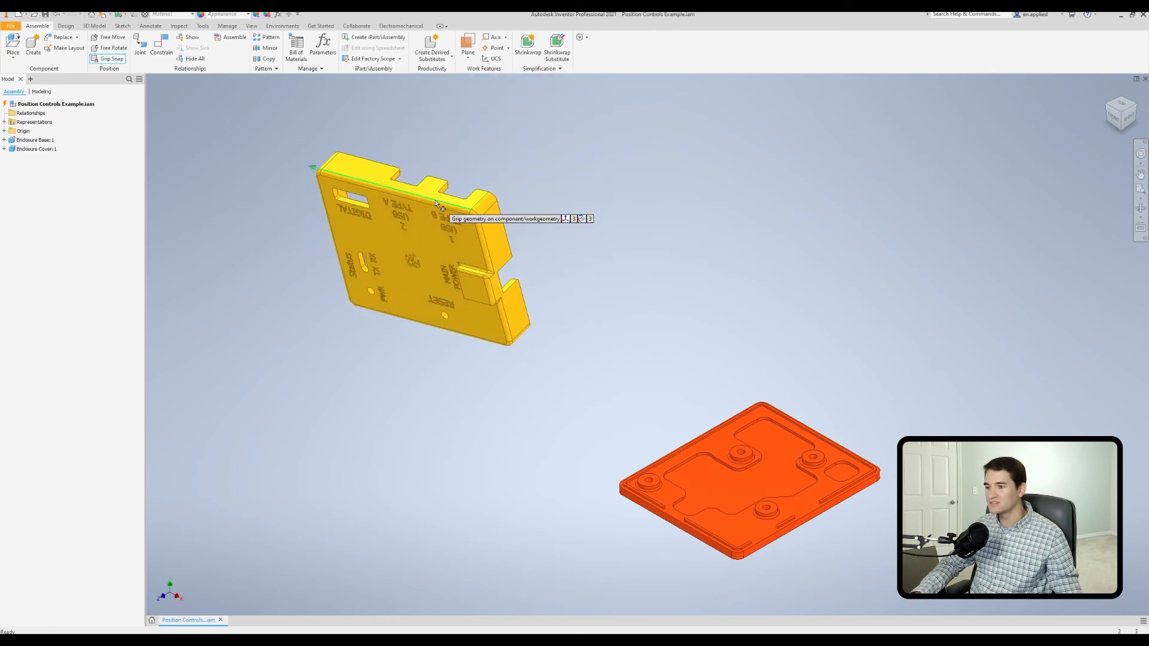
pyautogui.rightClick(511, 174)
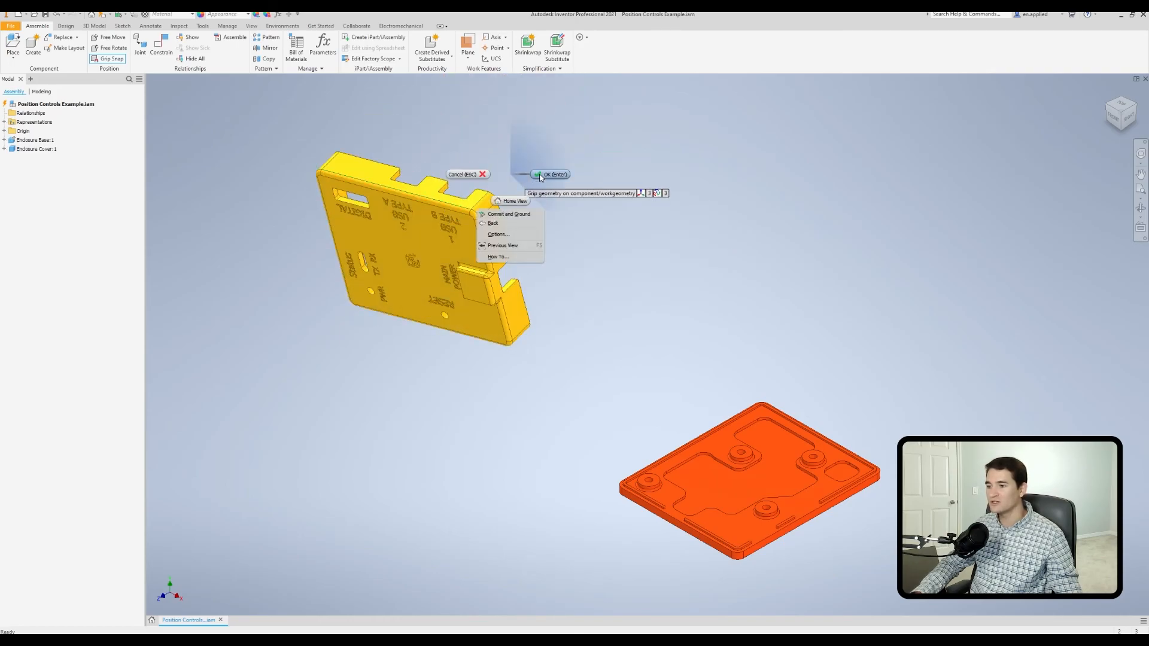
pyautogui.click(541, 175)
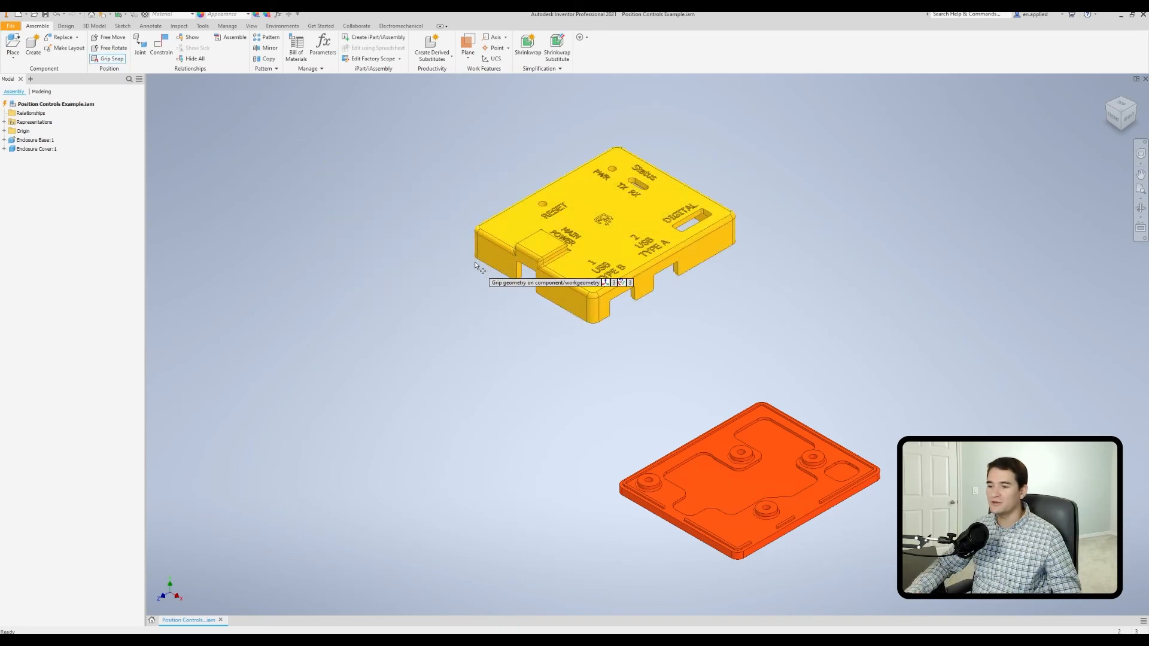
# Step: Try rotating the enclosure cover about its outer lower corner point by reference geometry, using two points on the base's main-power side
pyautogui.click(475, 264)
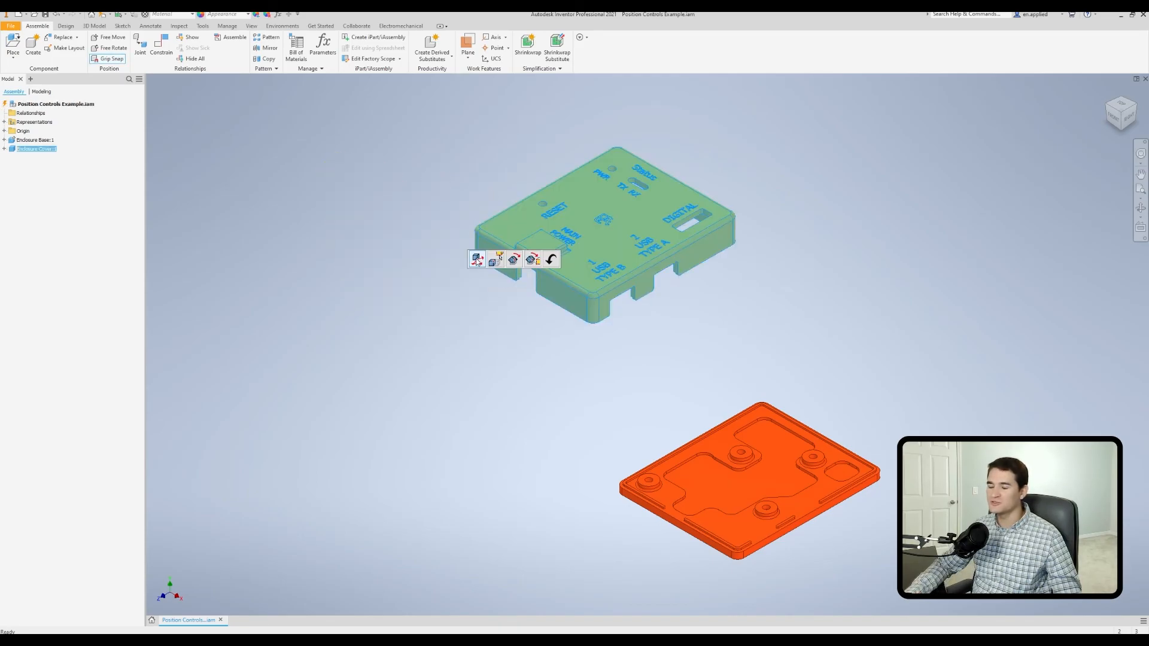
pyautogui.click(532, 259)
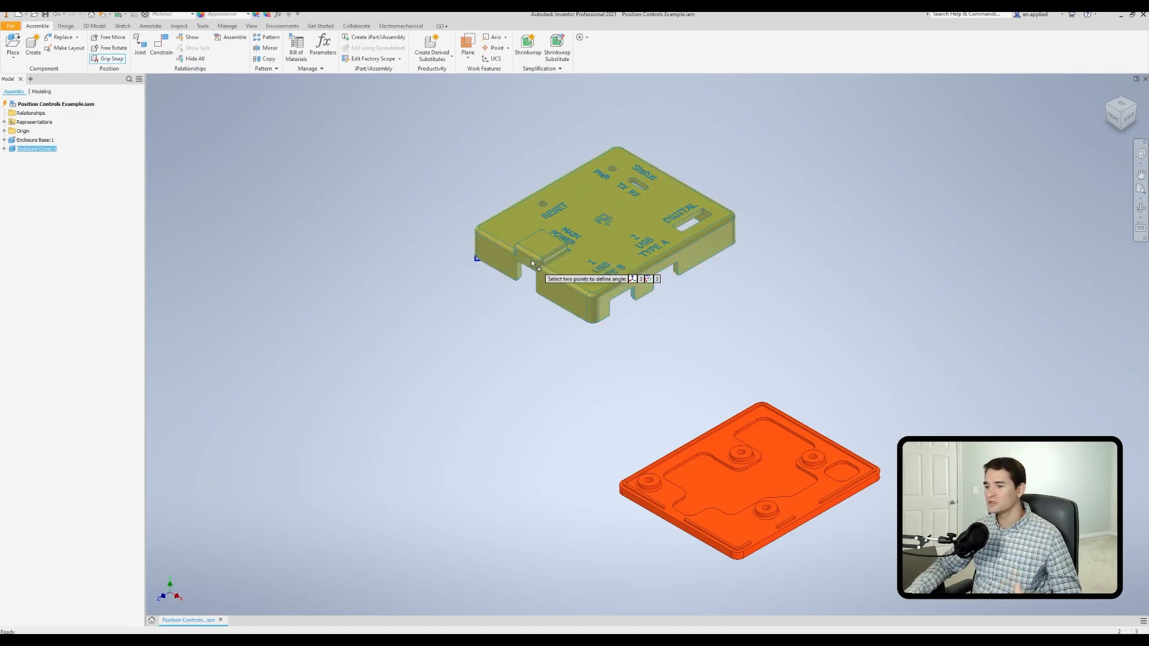
pyautogui.click(620, 497)
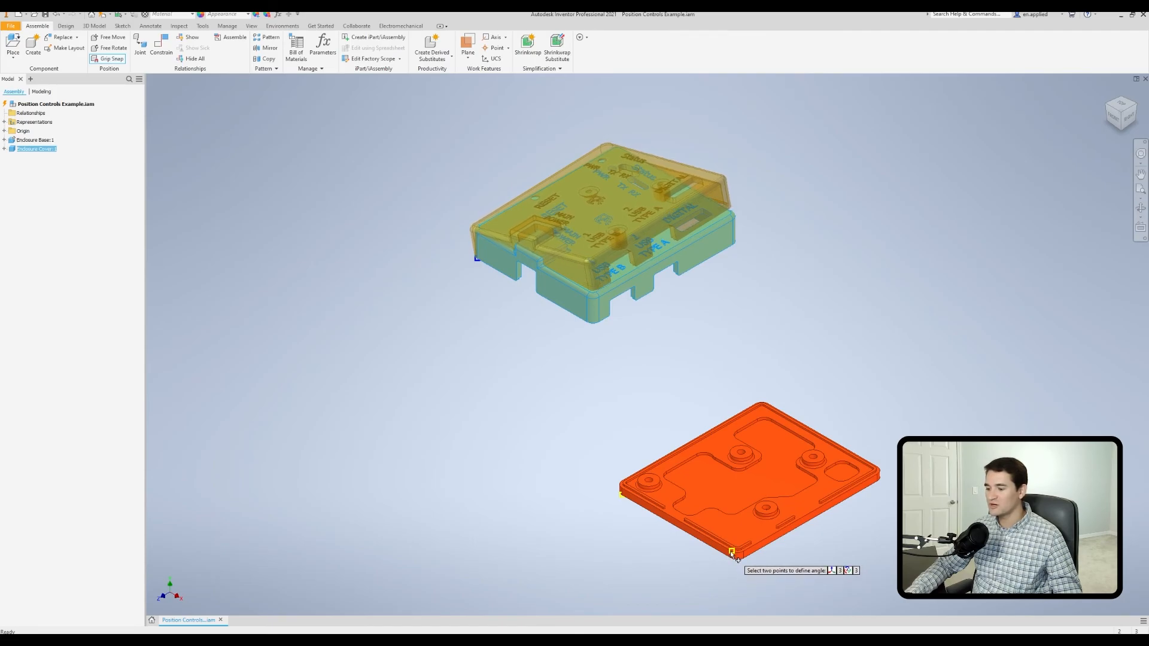
pyautogui.click(731, 553)
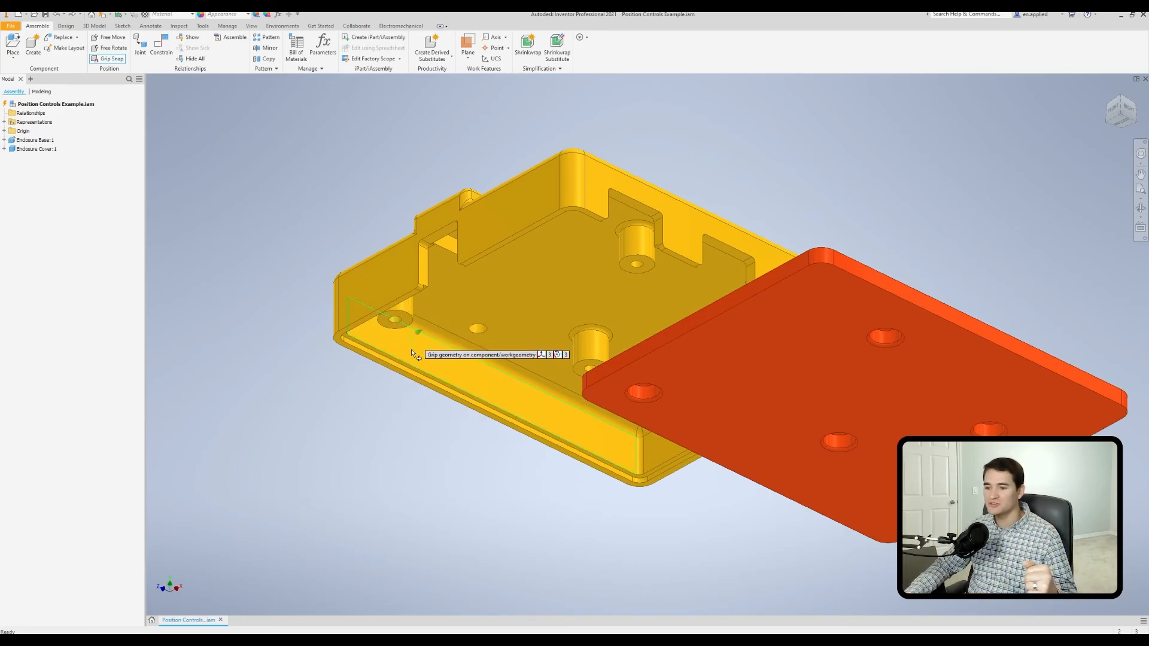
# Step: Try snapping the circular edge of the cover's mounting post beside the main-power cutout to the base's matching boss circle with zero offset
pyautogui.scroll(-4, 406, 344)
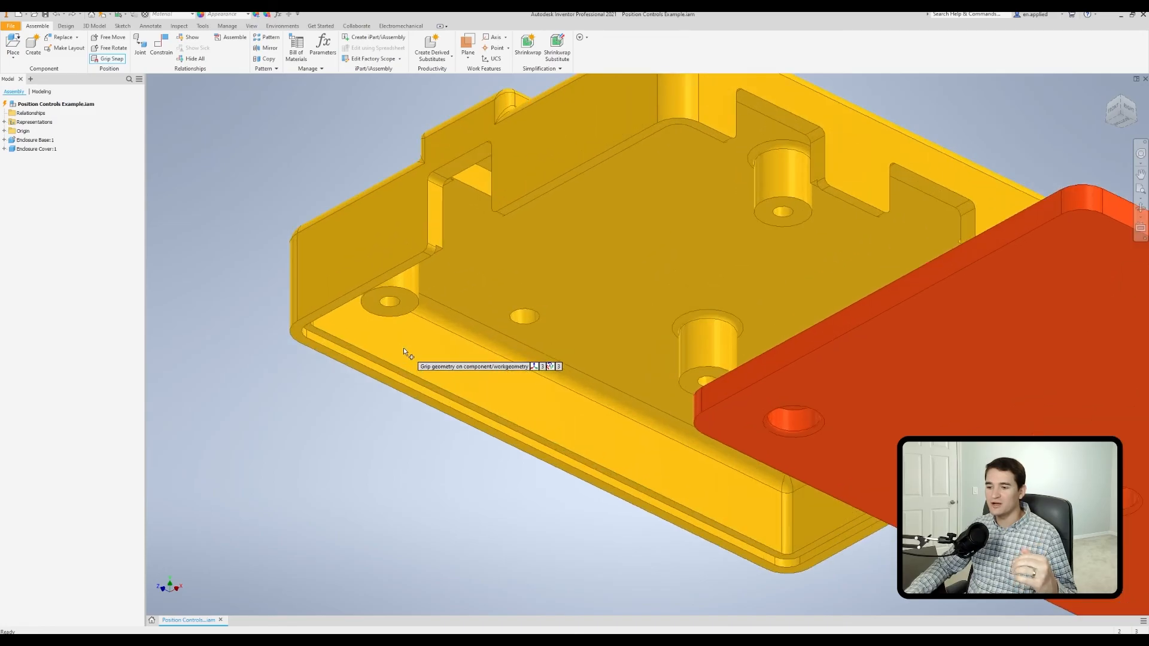
pyautogui.click(408, 278)
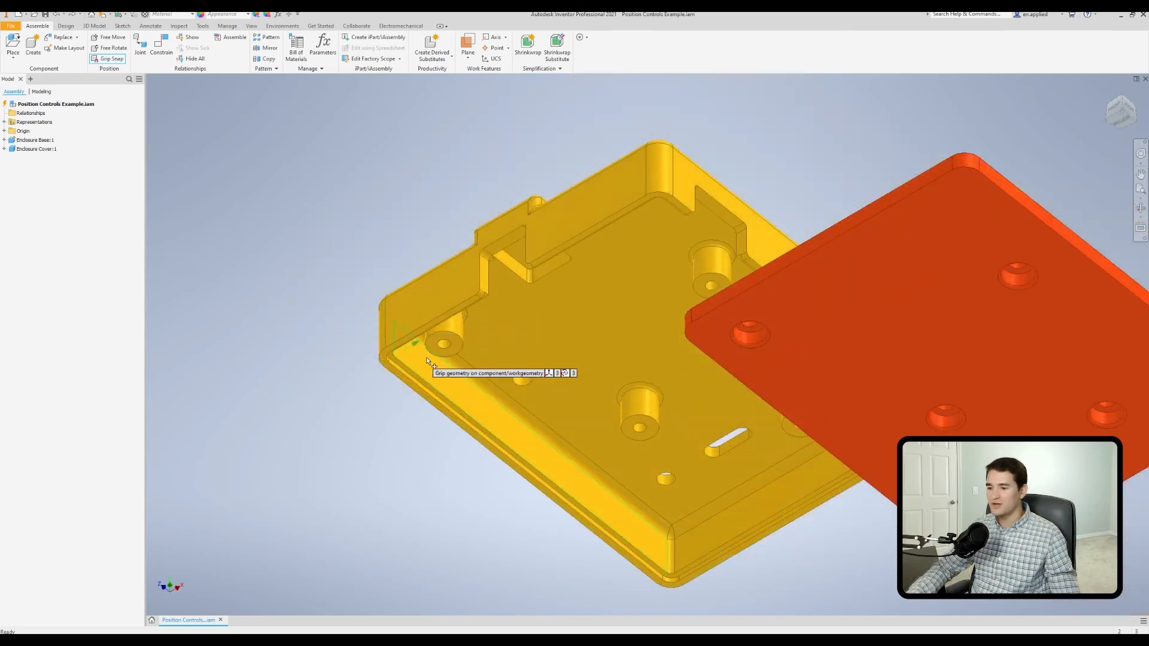
pyautogui.click(458, 336)
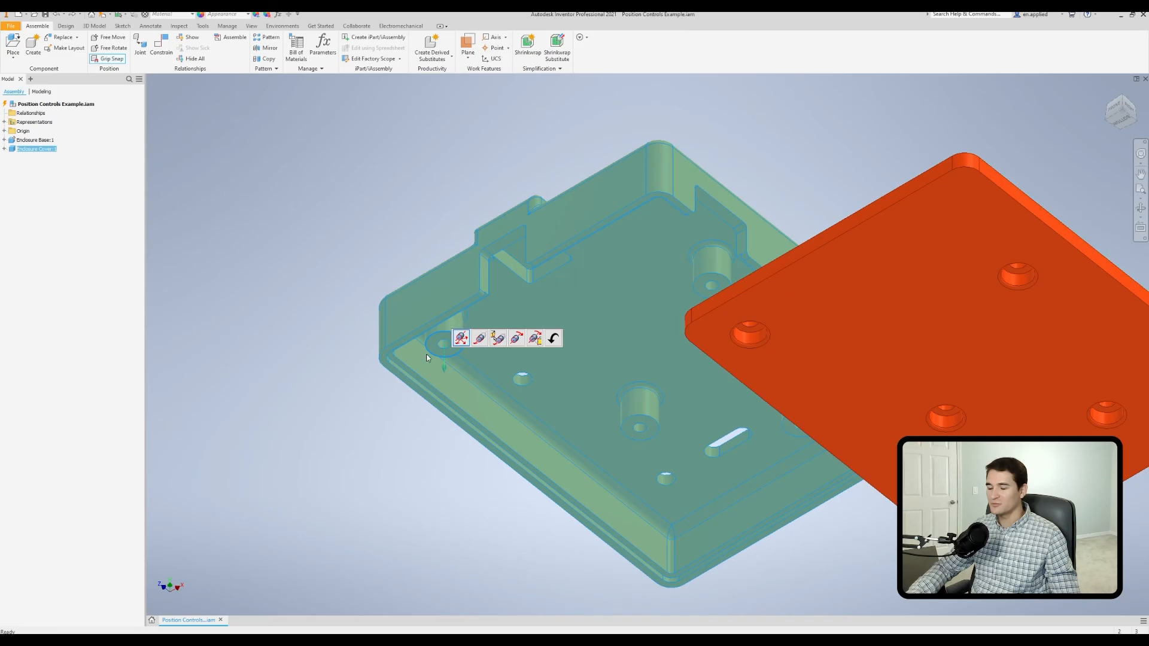
pyautogui.click(464, 343)
pyautogui.moveTo(534, 330)
pyautogui.mouseDown(button='middle')
pyautogui.moveTo(517, 256)
pyautogui.moveTo(541, 282)
pyautogui.moveTo(548, 324)
pyautogui.mouseUp(button='middle')
pyautogui.scroll(-3, 613, 292)
pyautogui.moveTo(647, 315); pyautogui.dragTo(496, 232, button='middle')
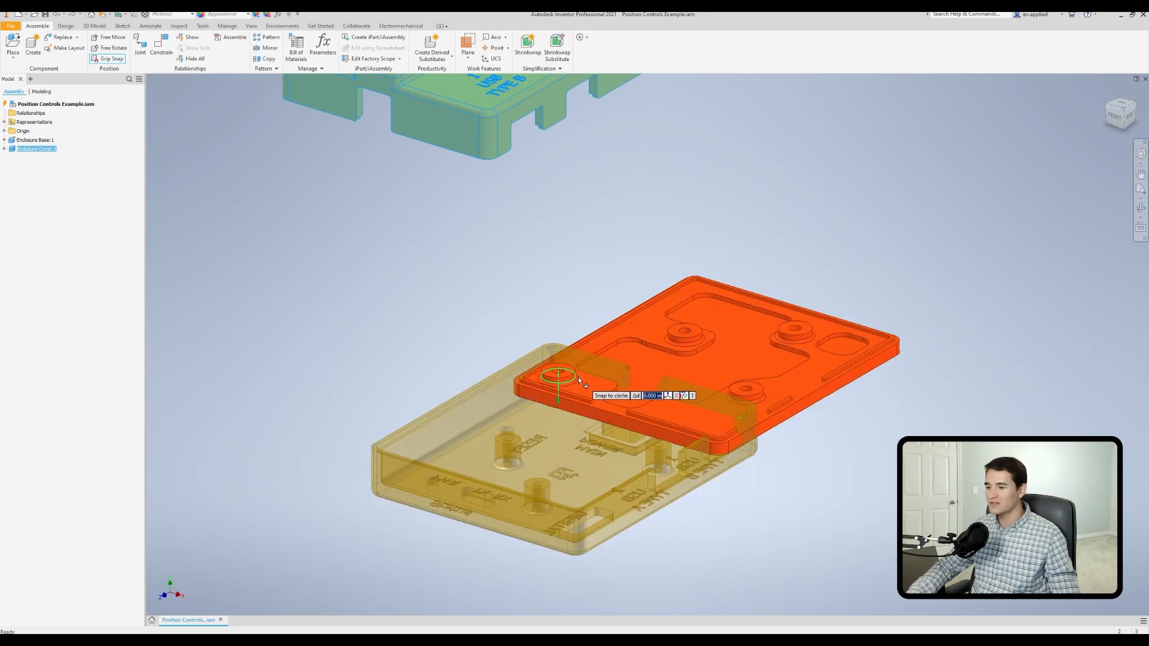
pyautogui.scroll(3, 572, 383)
pyautogui.scroll(2, 568, 388)
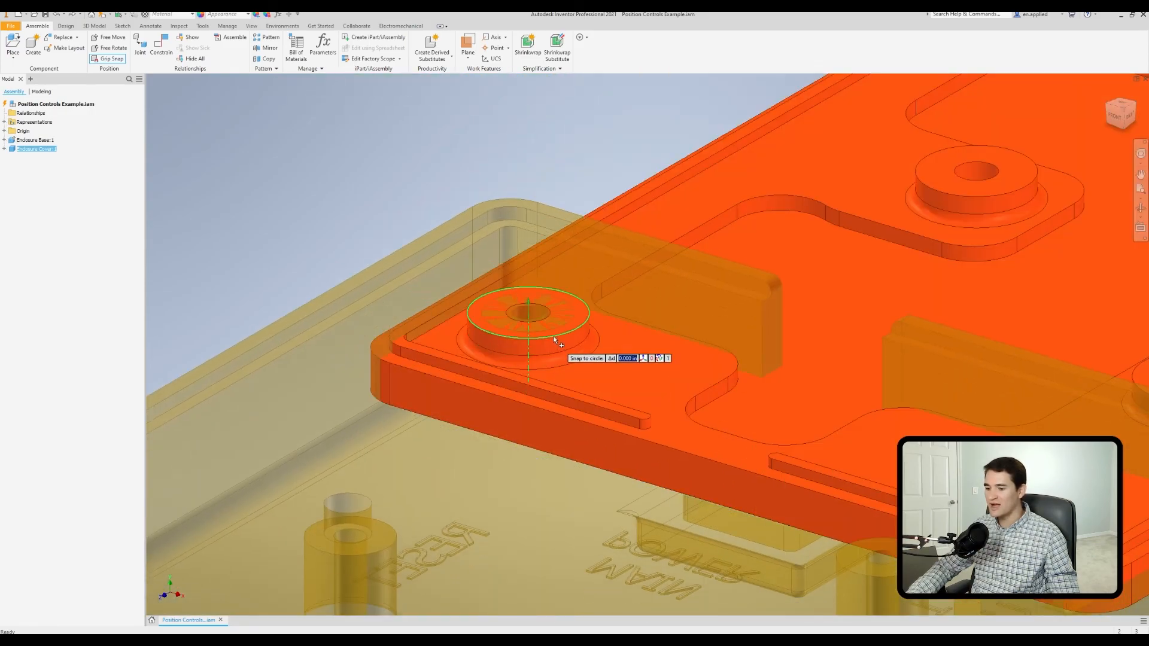
pyautogui.scroll(-4, 554, 340)
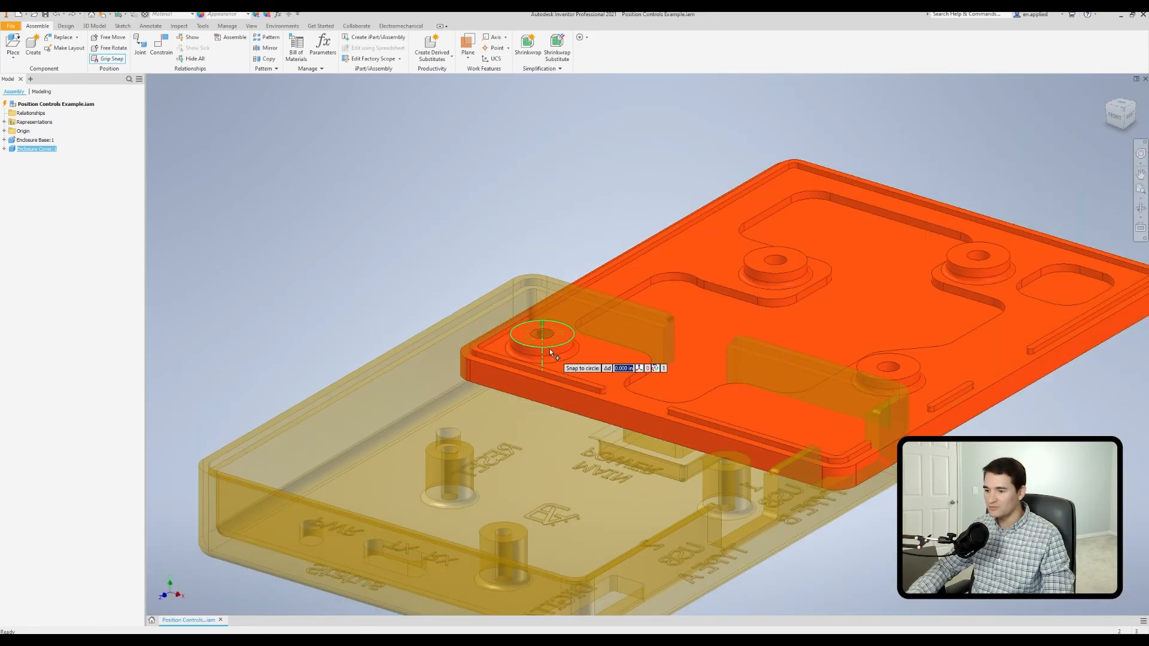
pyautogui.click(549, 348)
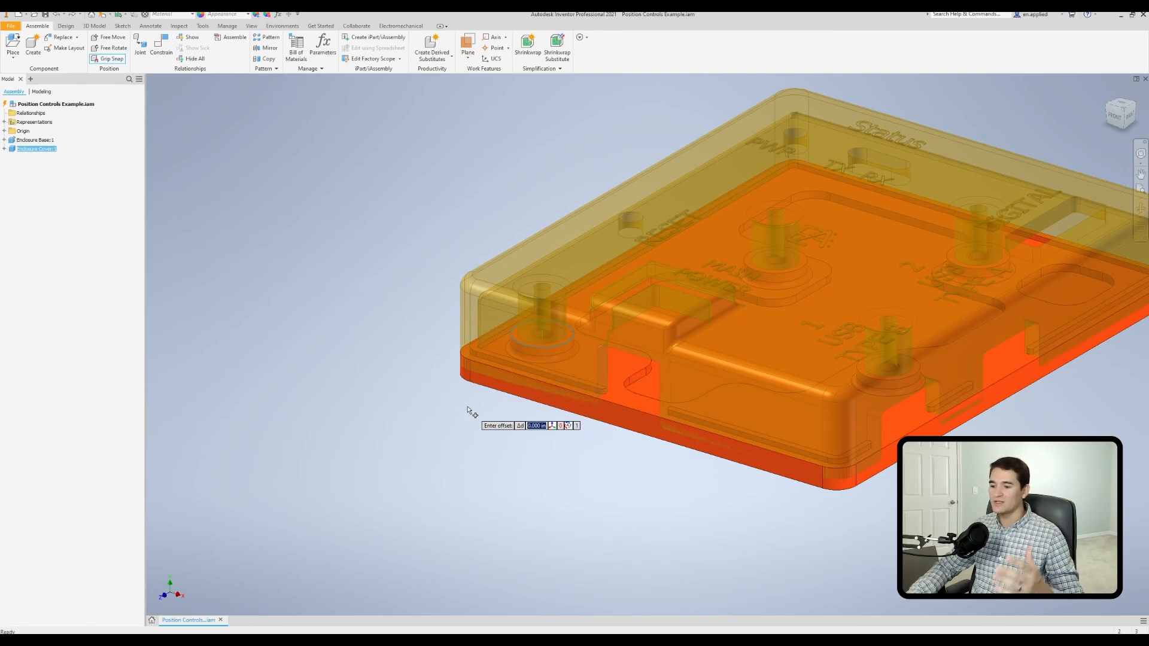
pyautogui.press('Return')
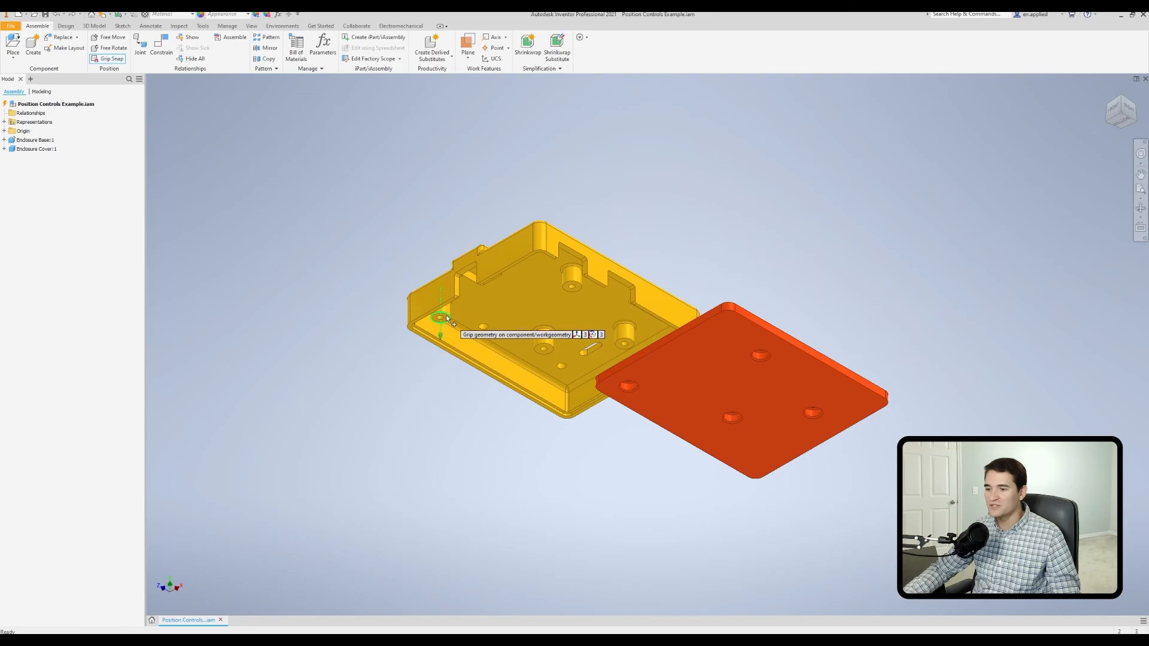
# Step: Try dragging the enclosure cover along the axis of its mounting post's circular edge beside the main-power cutout
pyautogui.click(447, 316)
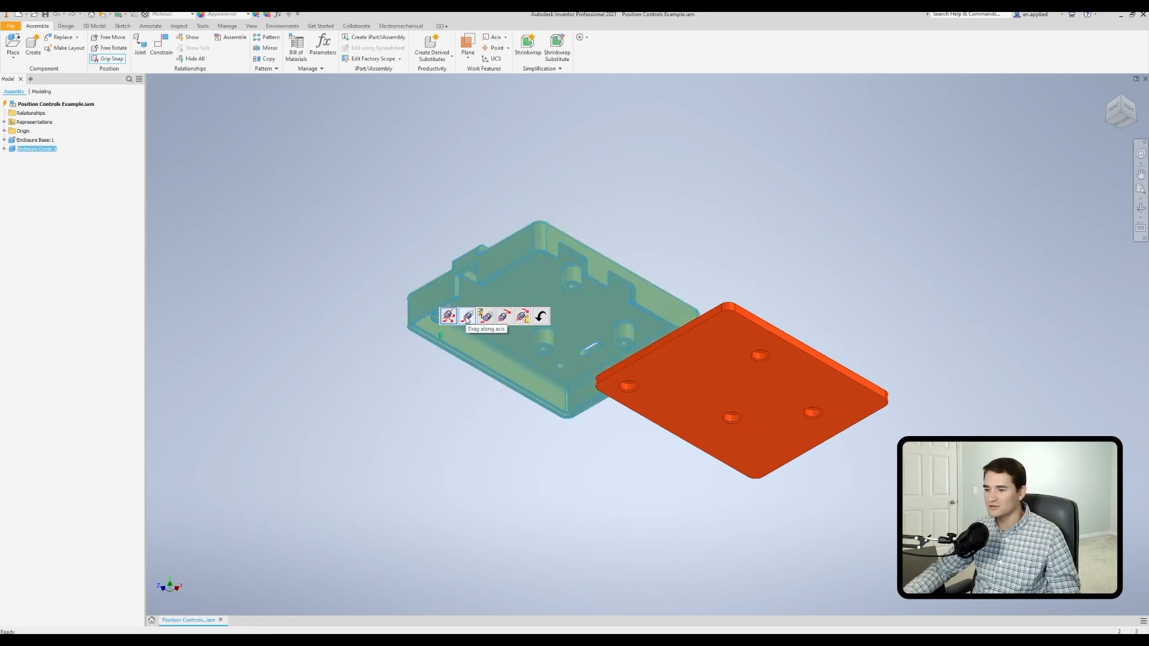
pyautogui.click(467, 318)
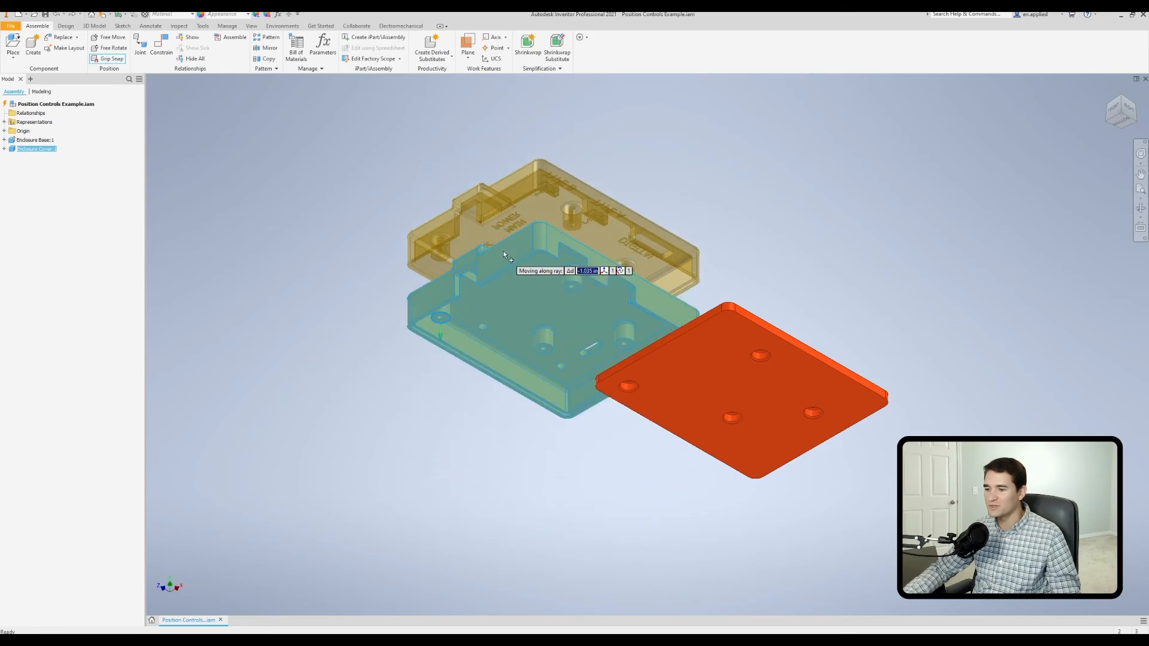
pyautogui.click(532, 208)
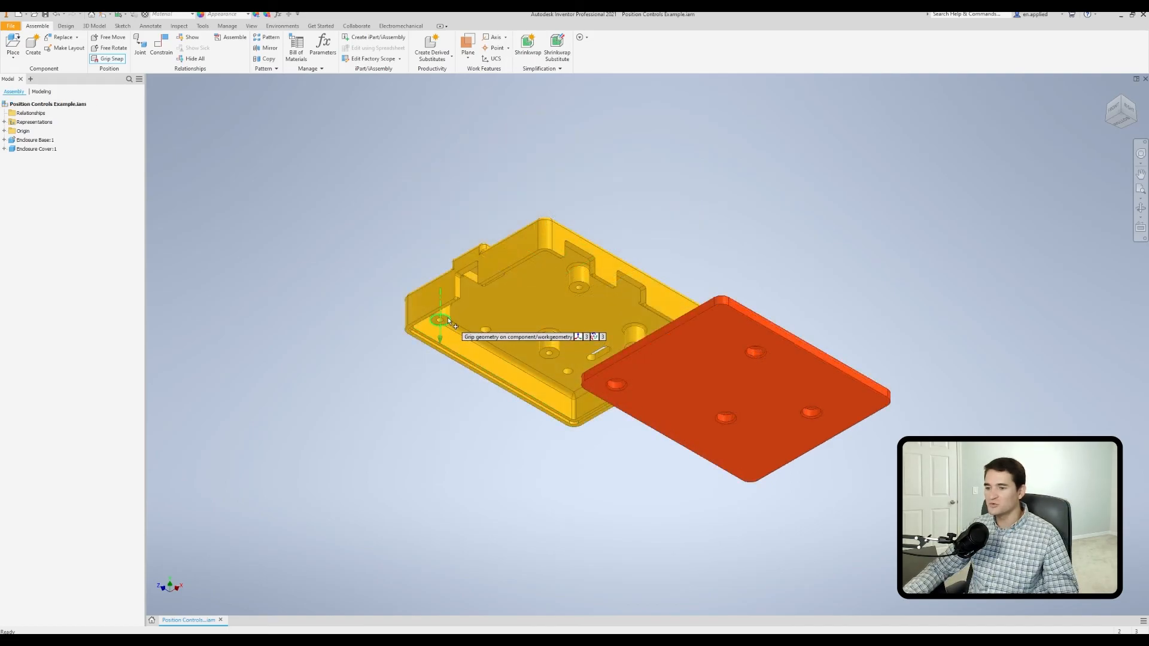
# Step: Try moving the enclosure cover along the mounting post's axis by reference geometry, using two points at the base's corner for the offset
pyautogui.click(447, 317)
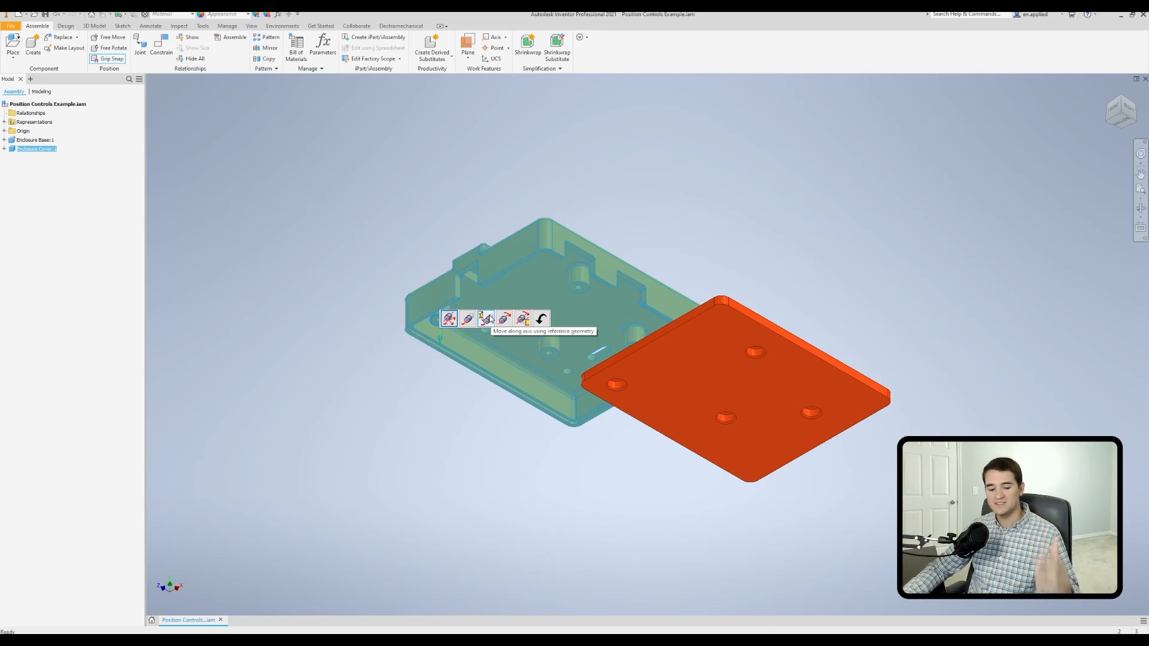
pyautogui.click(486, 319)
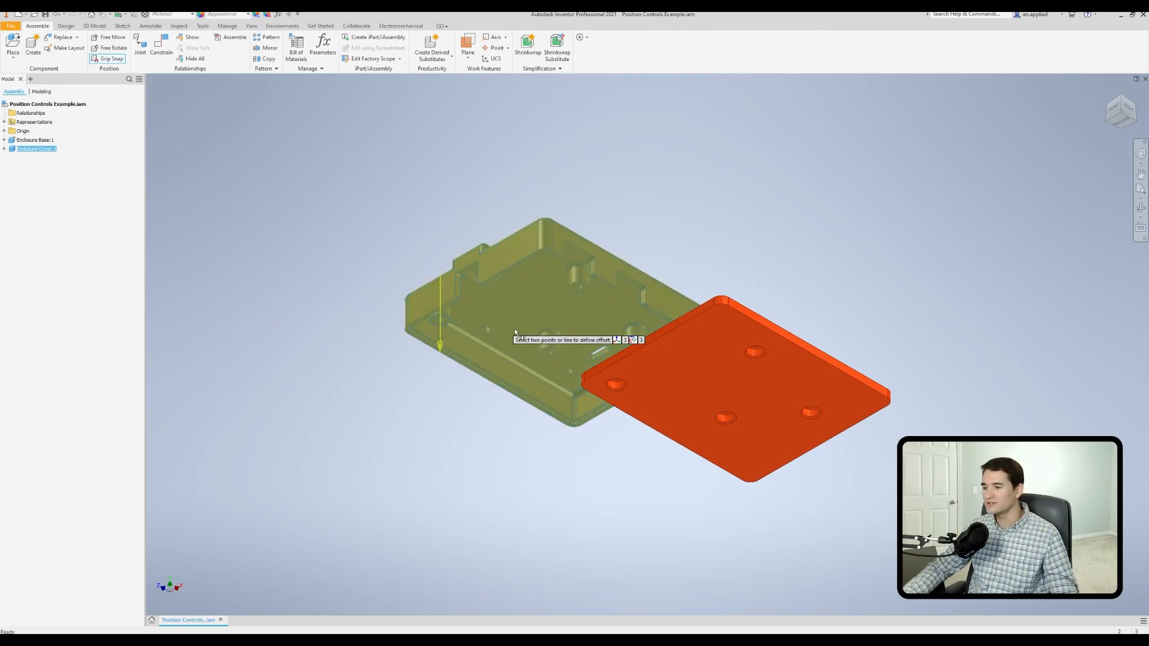
pyautogui.keyDown('shift'); pyautogui.moveTo(657, 350); pyautogui.dragTo(662, 404, button='middle'); pyautogui.keyUp('shift')
pyautogui.moveTo(752, 520); pyautogui.dragTo(644, 395, button='middle')
pyautogui.scroll(-4, 644, 395)
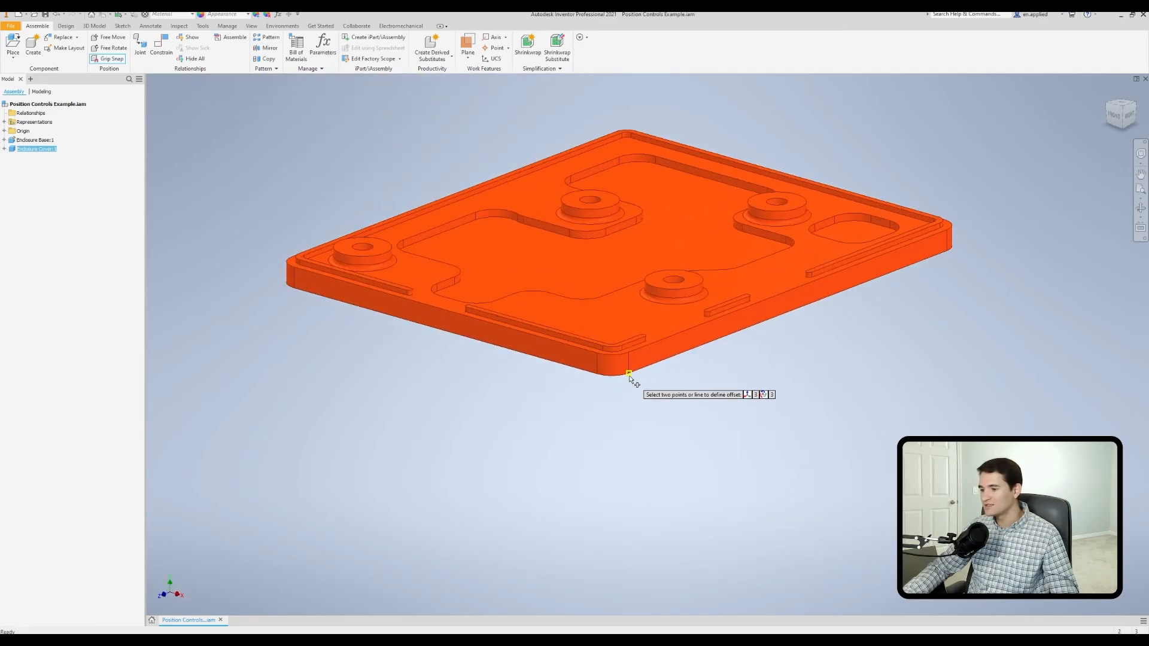
pyautogui.scroll(3, 629, 363)
pyautogui.scroll(3, 629, 363)
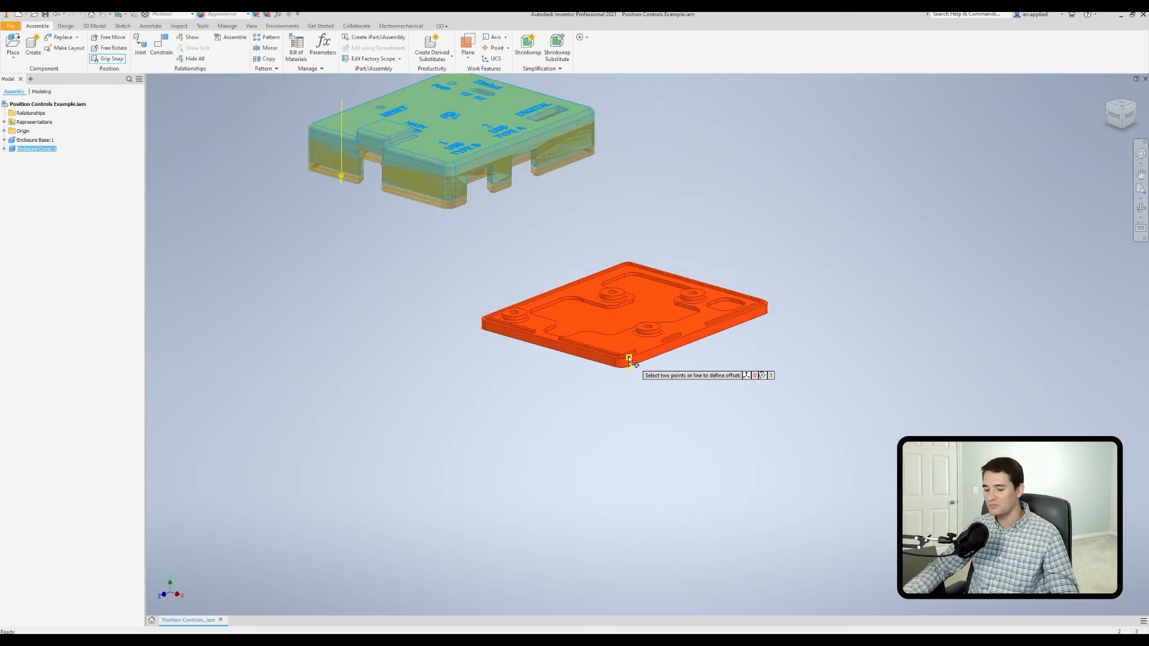
pyautogui.click(630, 358)
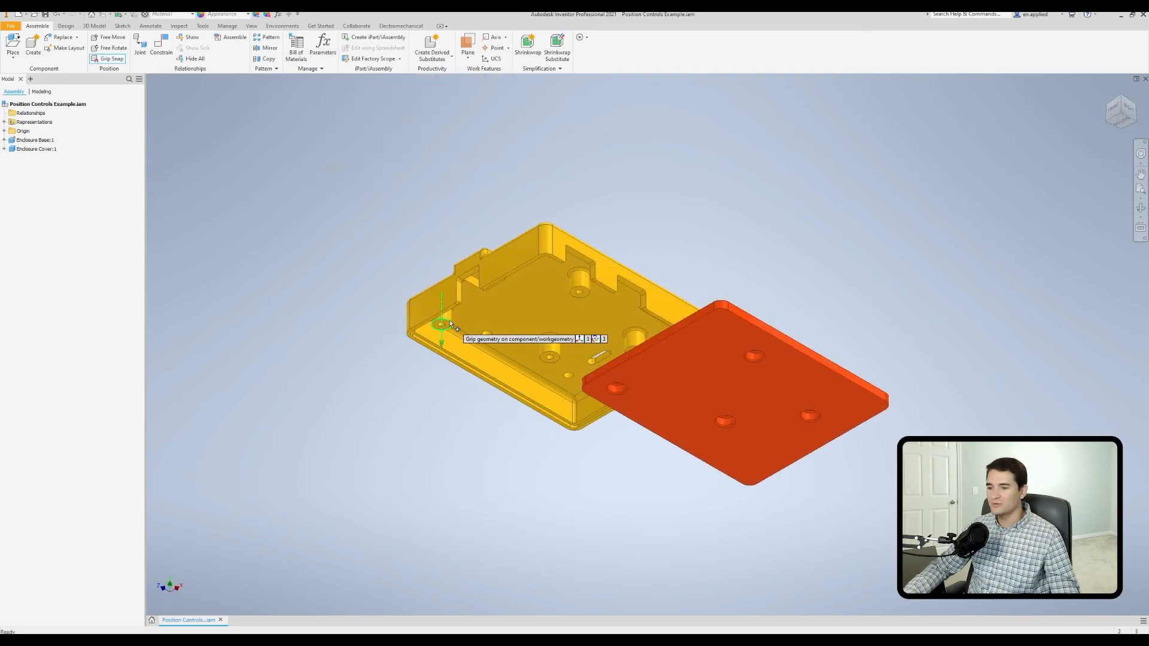
# Step: Try rotating the enclosure cover 270 degrees about the axis of its mounting post beside the main-power cutout
pyautogui.click(450, 323)
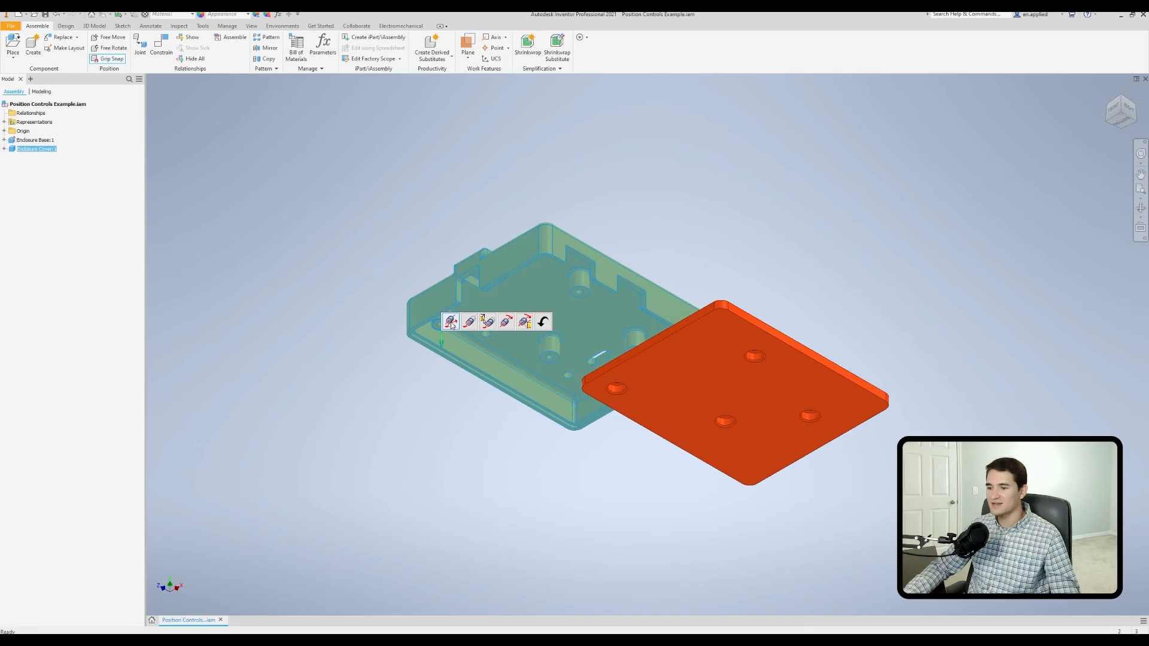
pyautogui.click(507, 323)
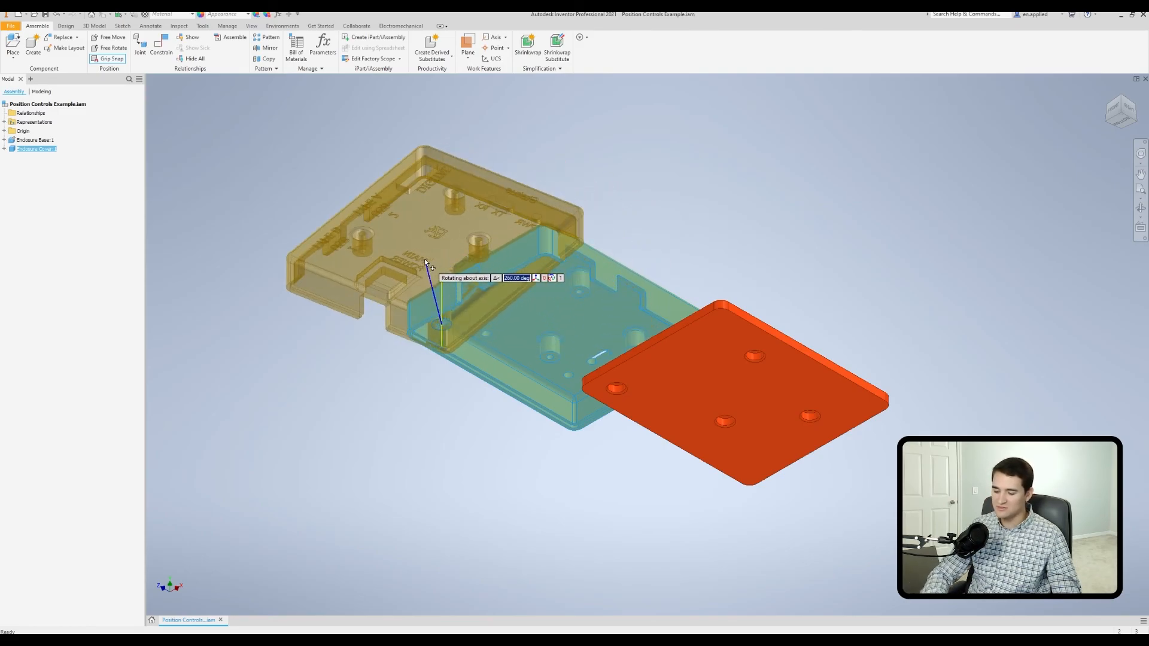
pyautogui.write('270')
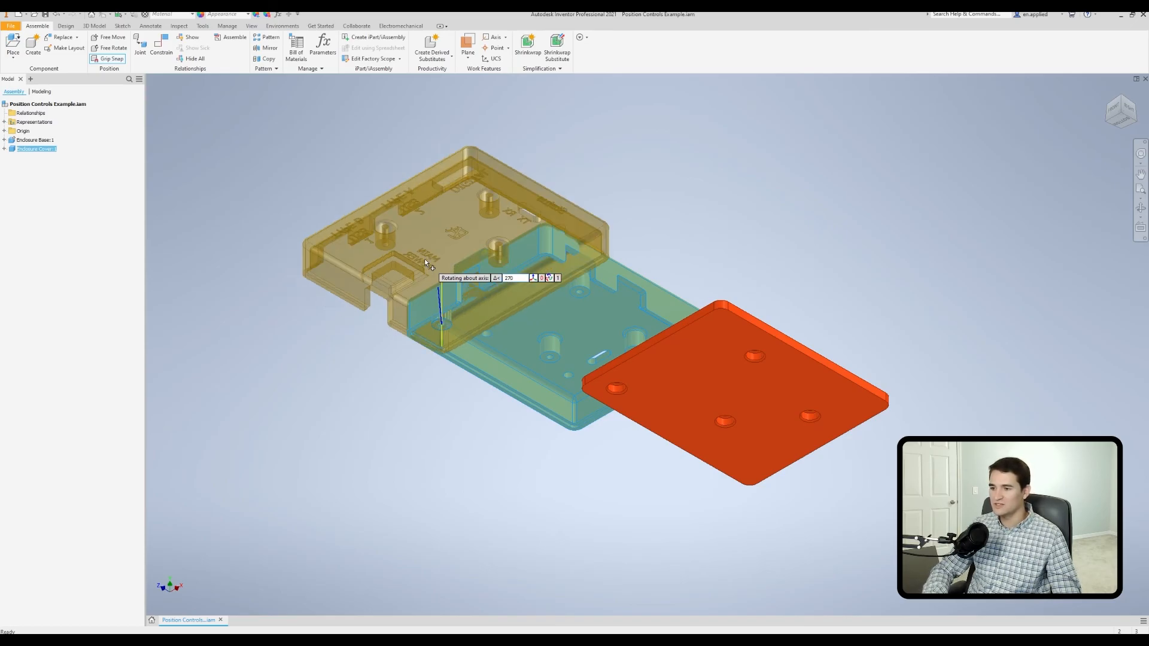
pyautogui.press('Return')
pyautogui.click(425, 260)
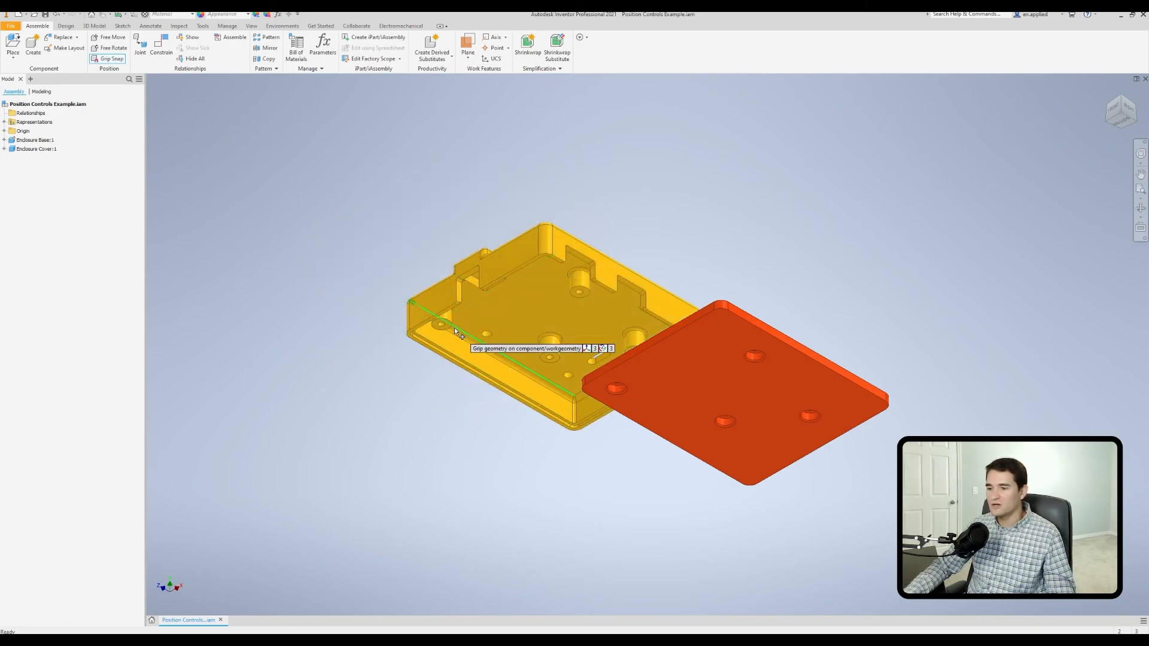
# Step: Try rotating the enclosure cover about the mounting post's axis by reference geometry, using two adjacent side faces of the base to define the angle
pyautogui.click(451, 322)
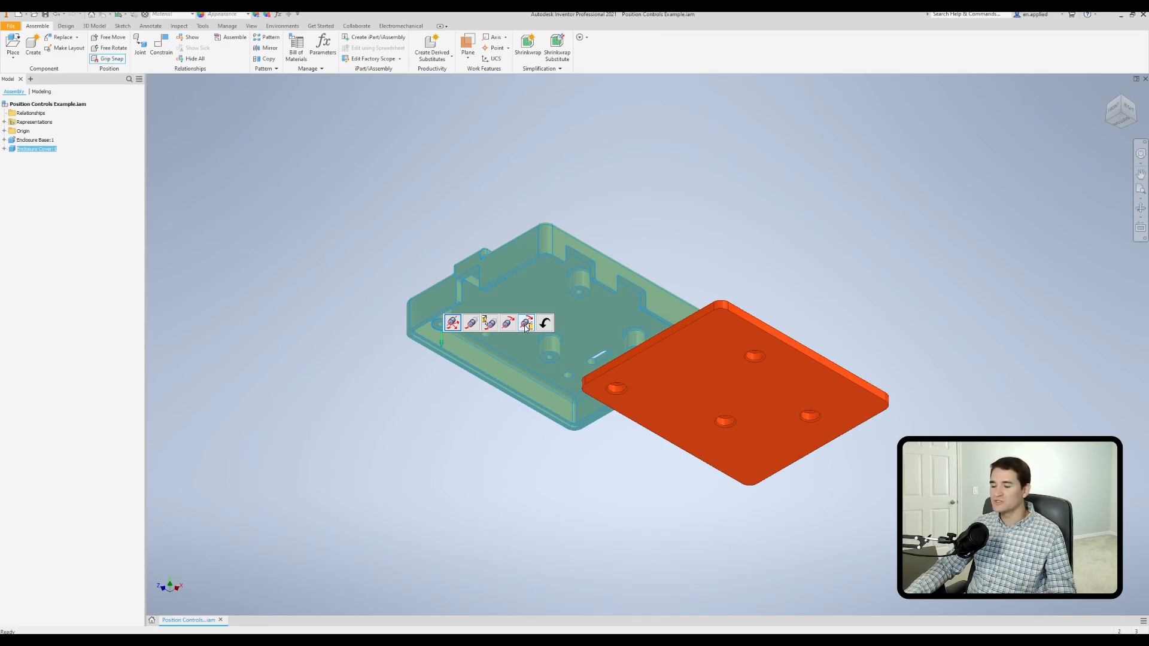
pyautogui.keyDown('shift'); pyautogui.moveTo(586, 366); pyautogui.dragTo(557, 324, button='middle'); pyautogui.keyUp('shift')
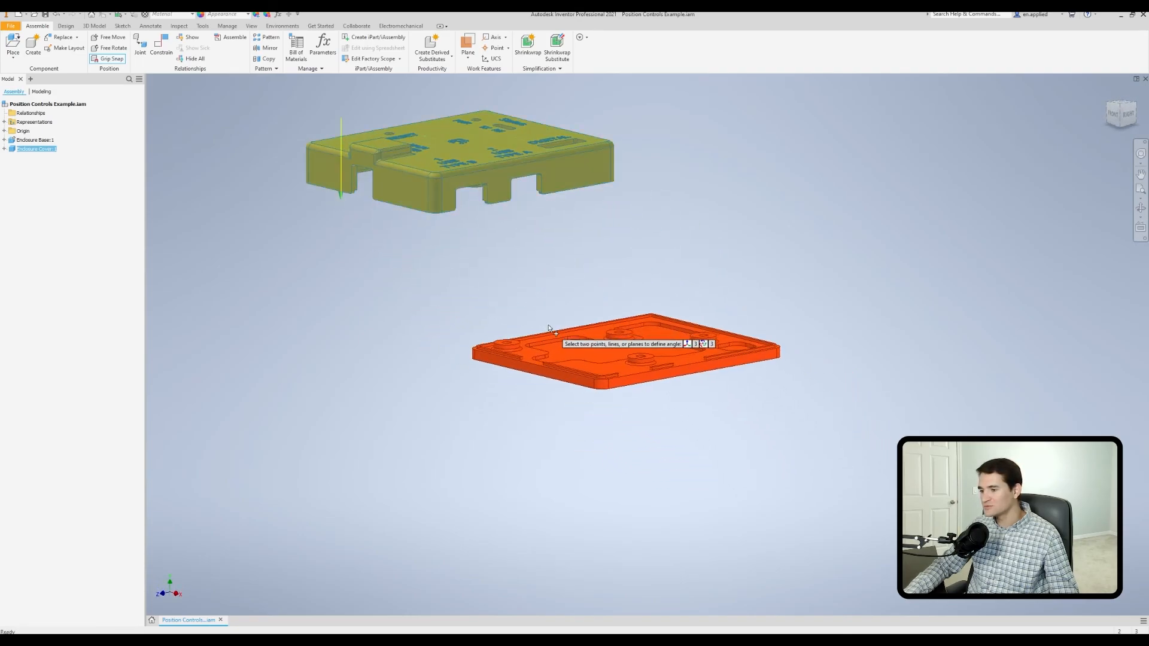
pyautogui.moveTo(761, 429); pyautogui.dragTo(608, 369, button='middle')
pyautogui.keyDown('shift'); pyautogui.moveTo(682, 376); pyautogui.dragTo(521, 374, button='middle'); pyautogui.keyUp('shift')
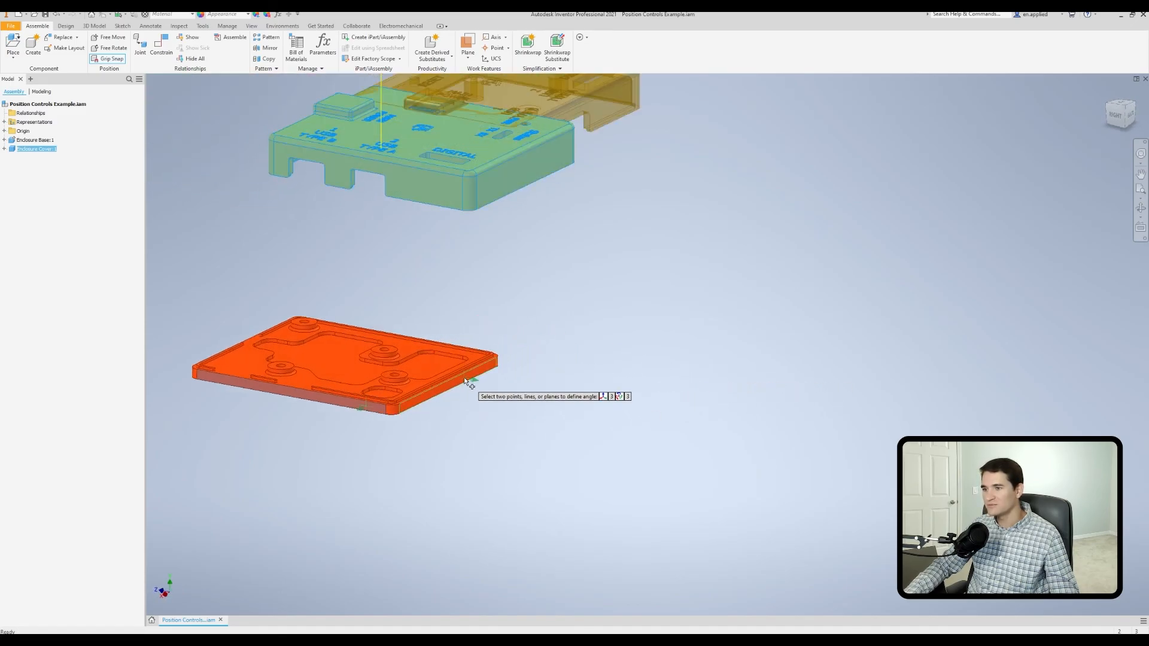
pyautogui.click(464, 377)
pyautogui.keyDown('shift'); pyautogui.moveTo(340, 377); pyautogui.dragTo(516, 380, button='middle'); pyautogui.keyUp('shift')
pyautogui.scroll(-2, 385, 364)
pyautogui.moveTo(385, 353); pyautogui.dragTo(546, 357, button='middle')
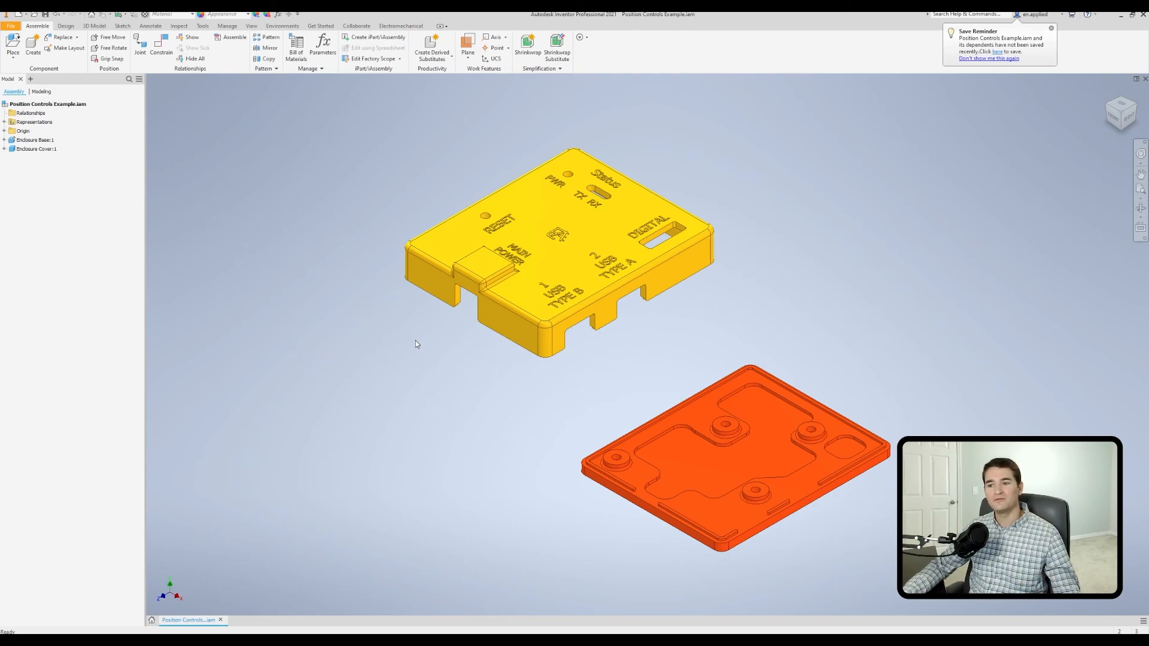
# Step: Try dragging the enclosure cover freely with Grip Snap by its main-power side face
pyautogui.click(112, 60)
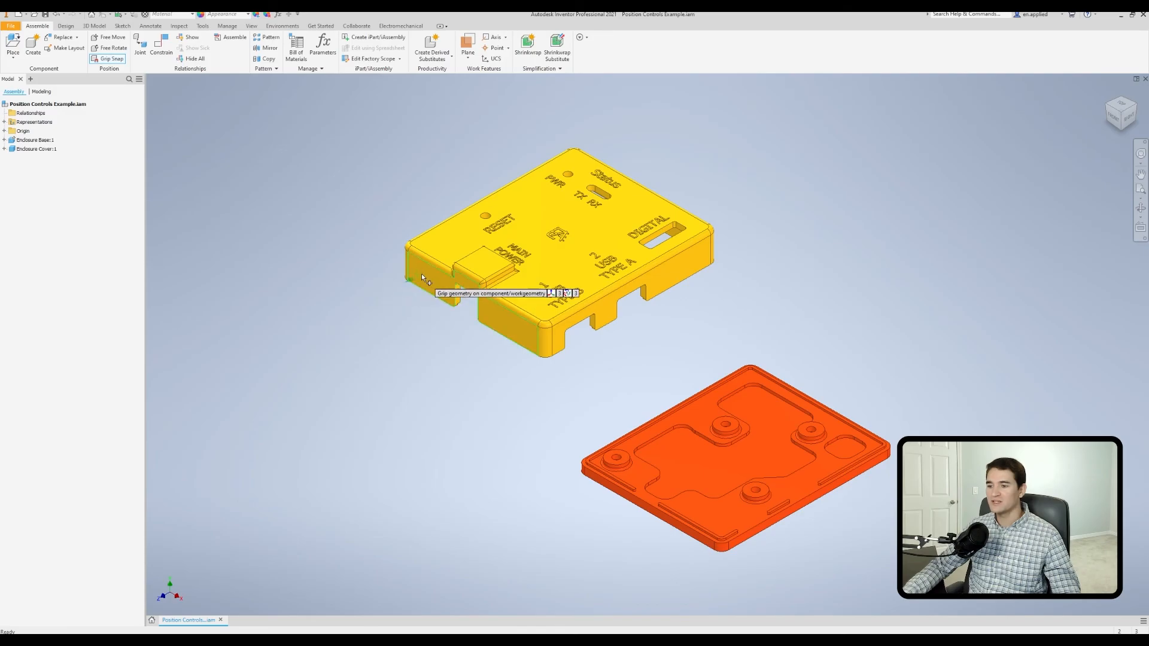
pyautogui.click(423, 275)
pyautogui.click(423, 274)
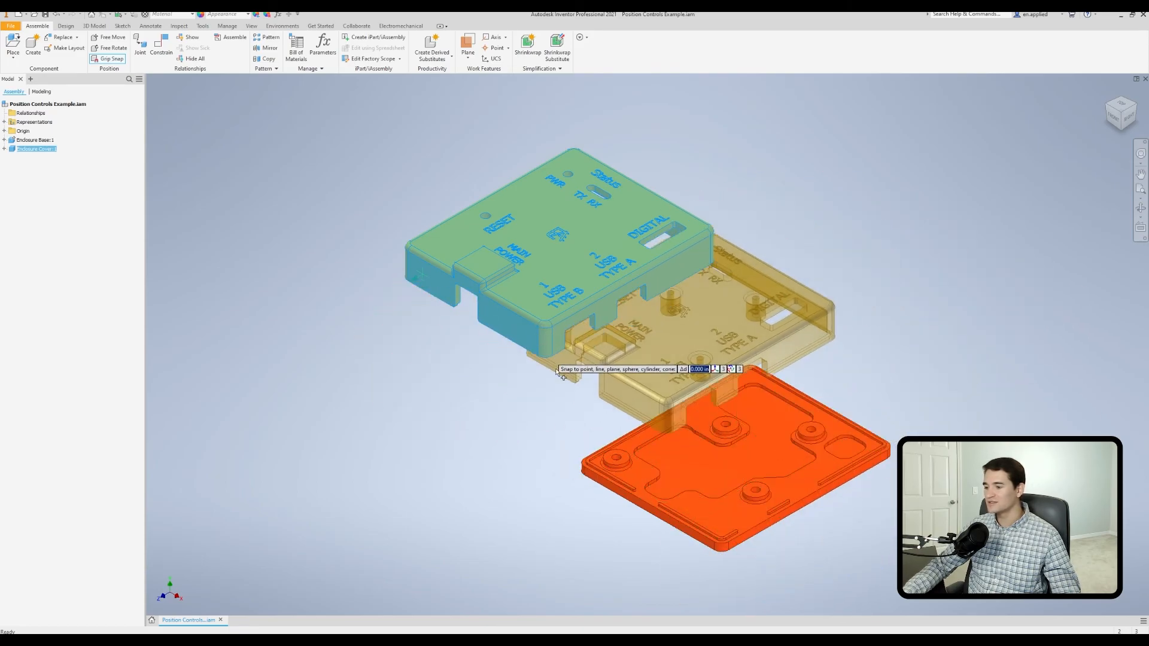
pyautogui.press('Escape')
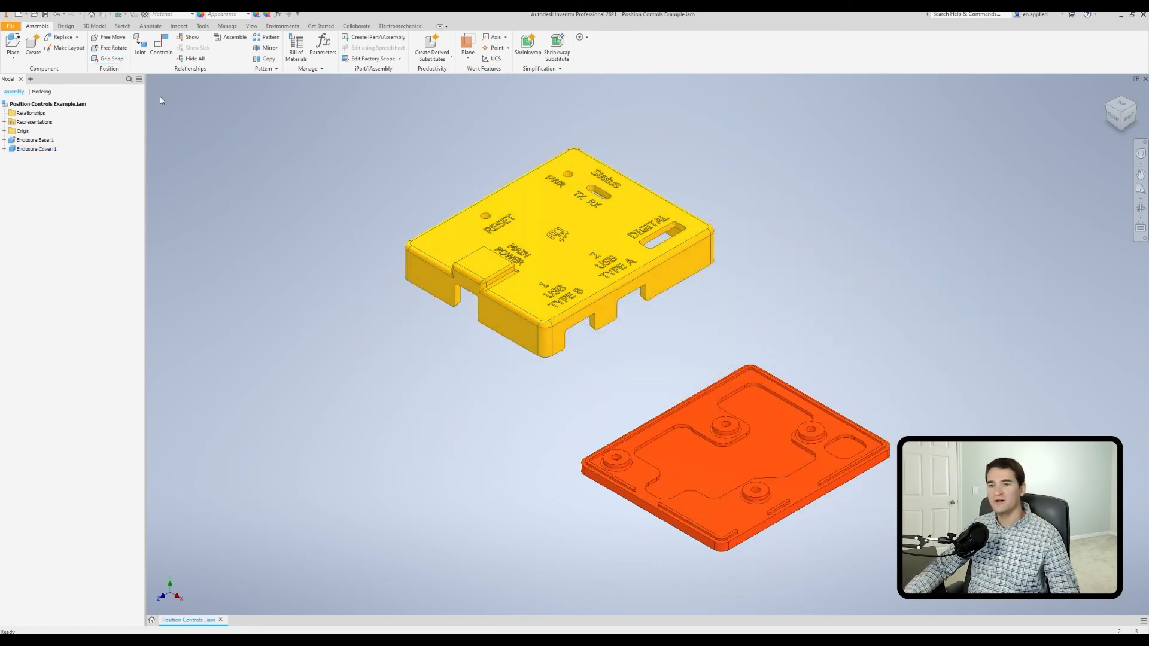
# Step: Try dragging the enclosure cover freely with Grip Snap by the lower corner point of its main-power side
pyautogui.click(119, 59)
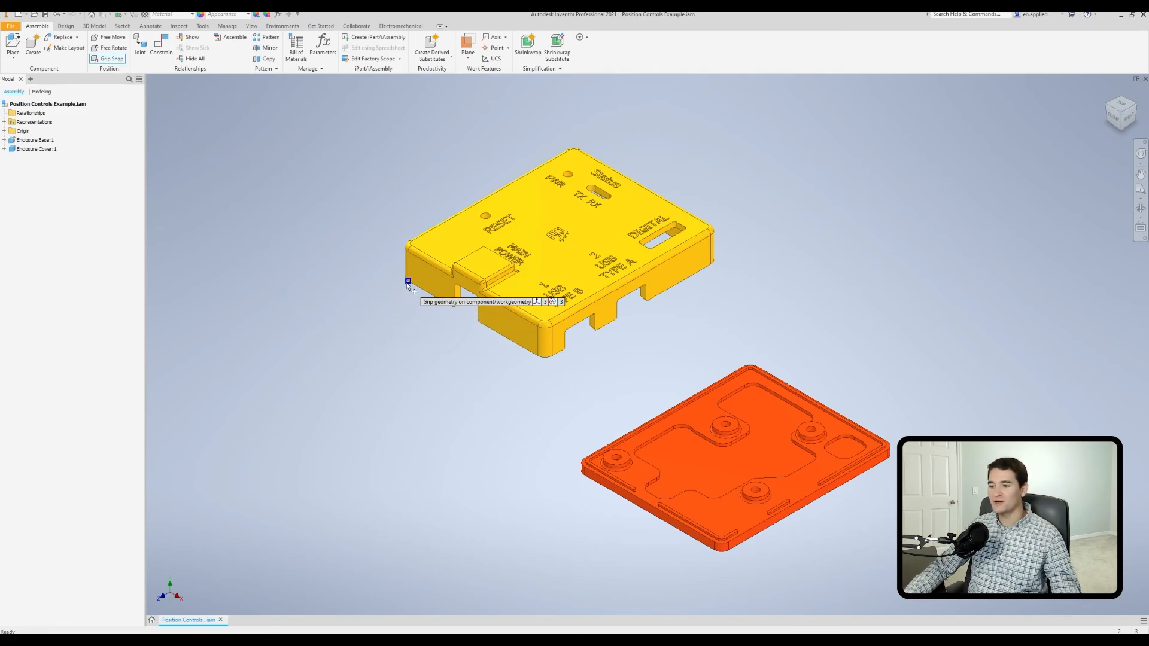
pyautogui.click(407, 285)
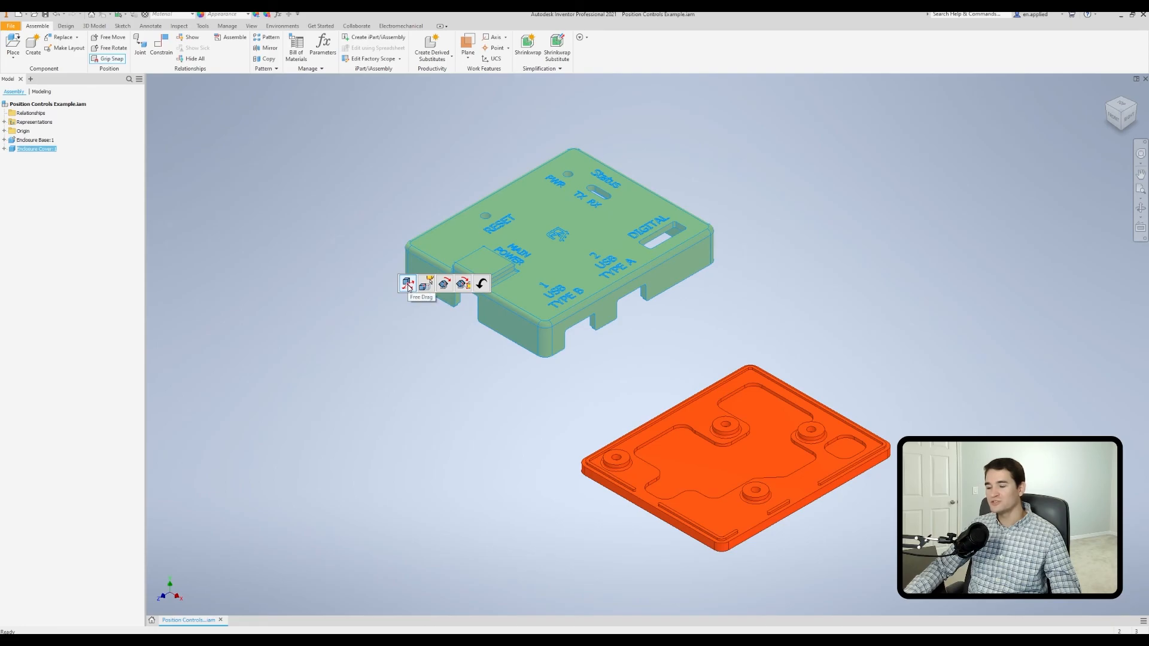
pyautogui.click(408, 286)
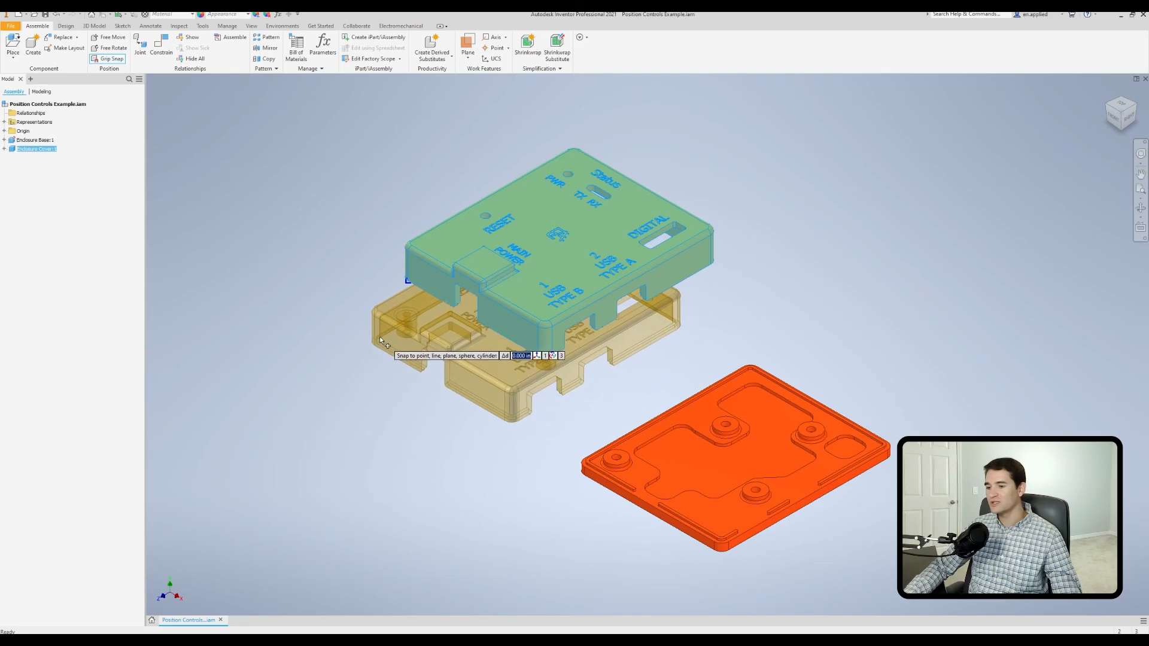
pyautogui.click(380, 338)
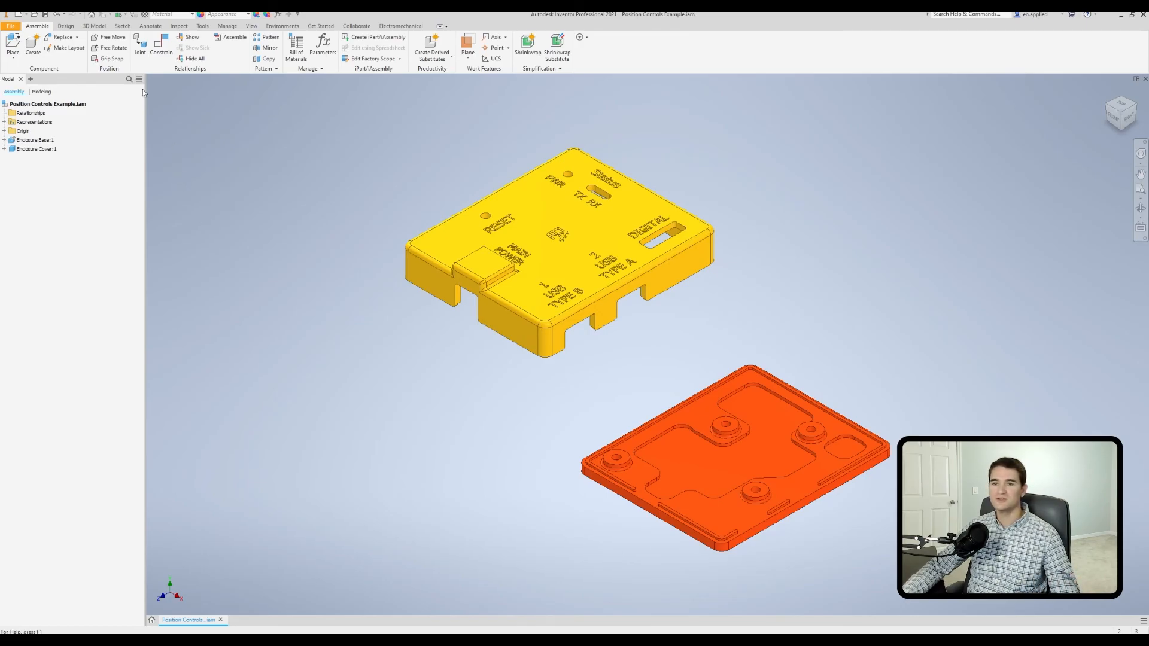
# Step: Try aligning the enclosure cover's main-power side face with the matching side face of the base at zero offset
pyautogui.click(425, 278)
pyautogui.click(432, 278)
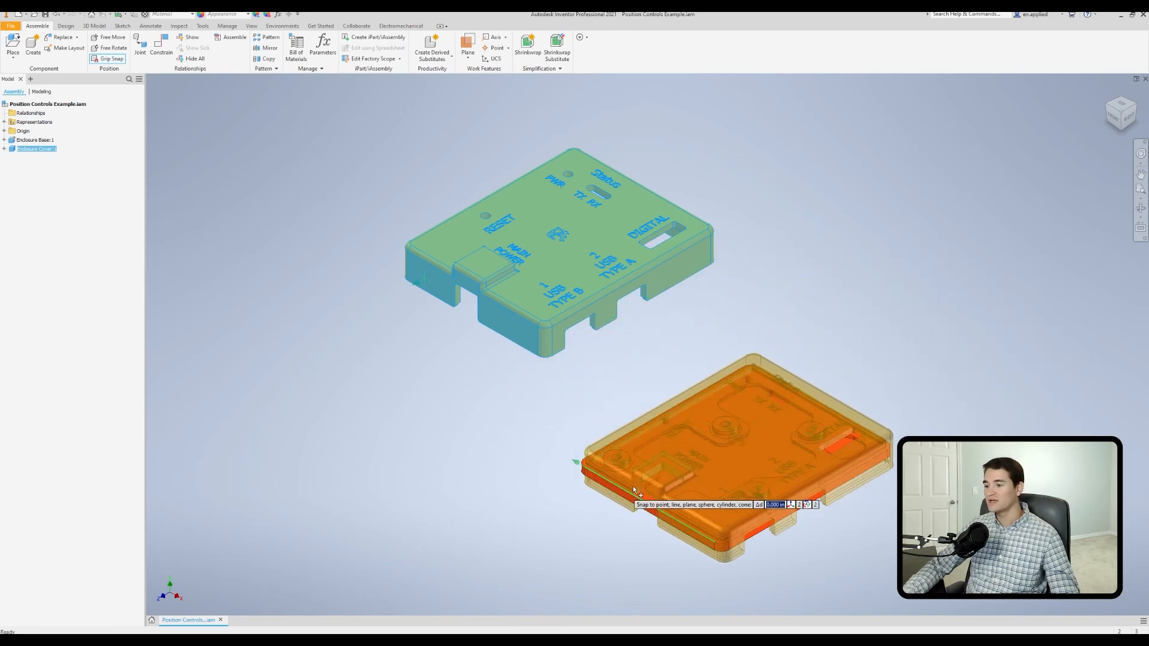
pyautogui.press('Escape')
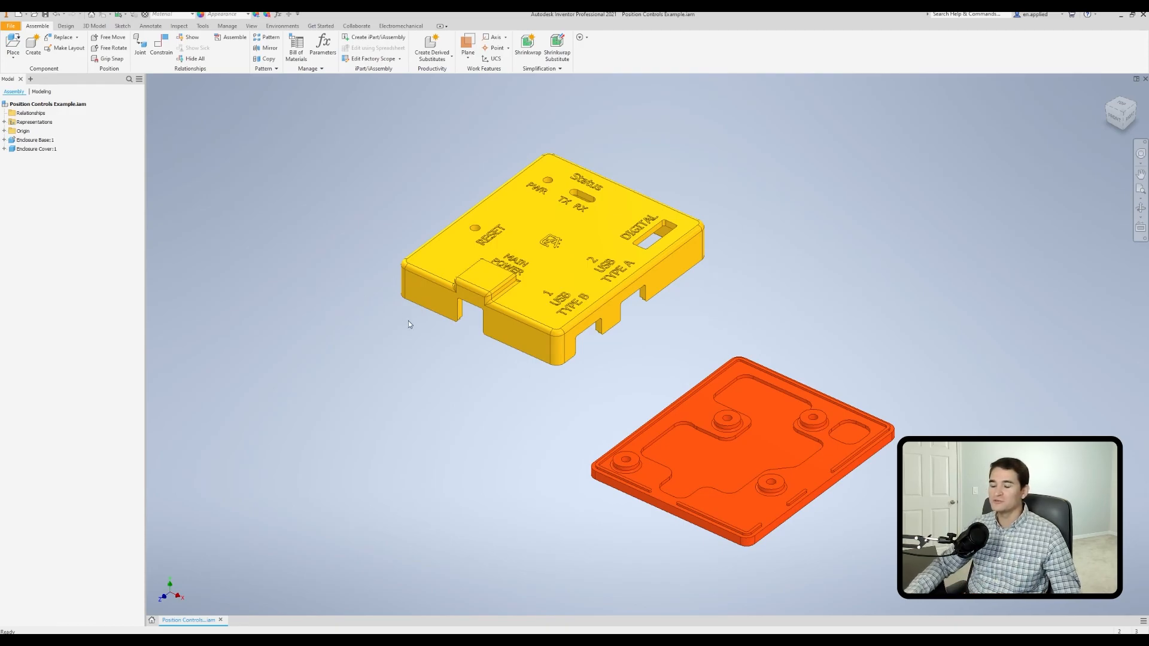
# Step: Apply a mate constraint with 0 offset between the axes of the cover's mounting post beside the main-power cutout and the base's matching boss
pyautogui.keyDown('shift'); pyautogui.moveTo(502, 363); pyautogui.dragTo(500, 275, button='middle'); pyautogui.keyUp('shift')
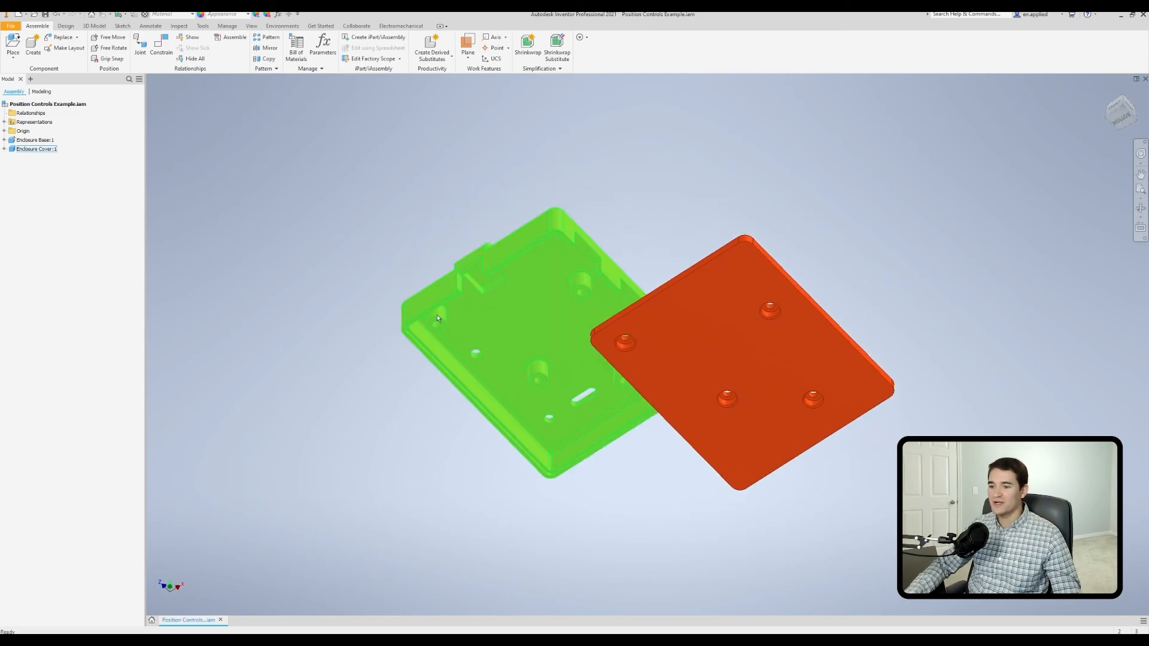
pyautogui.keyDown('shift'); pyautogui.moveTo(429, 323); pyautogui.dragTo(546, 377, button='middle'); pyautogui.keyUp('shift')
pyautogui.click(160, 45)
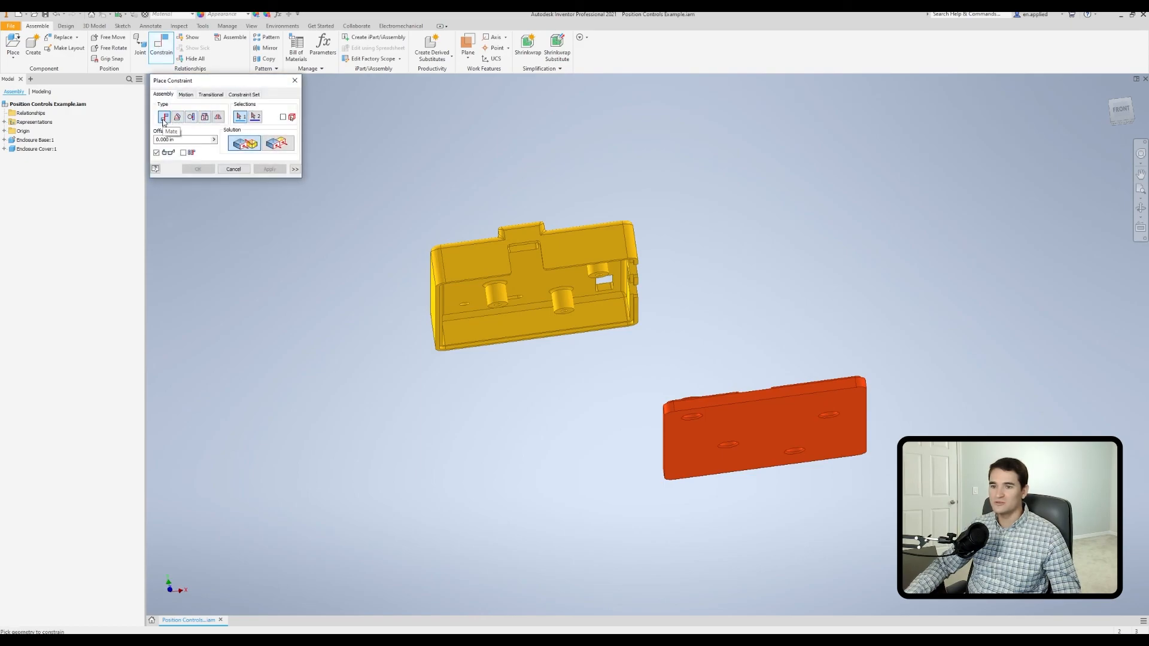
pyautogui.keyDown('shift'); pyautogui.moveTo(467, 346); pyautogui.dragTo(438, 289, button='middle'); pyautogui.keyUp('shift')
pyautogui.scroll(3, 443, 283)
pyautogui.click(441, 276)
pyautogui.scroll(-5, 590, 313)
pyautogui.moveTo(590, 312)
pyautogui.keyDown('shift'); pyautogui.mouseDown(button='middle')
pyautogui.moveTo(569, 325)
pyautogui.moveTo(569, 367)
pyautogui.moveTo(608, 317)
pyautogui.mouseUp(button='middle'); pyautogui.keyUp('shift')
pyautogui.scroll(5, 629, 410)
pyautogui.click(645, 412)
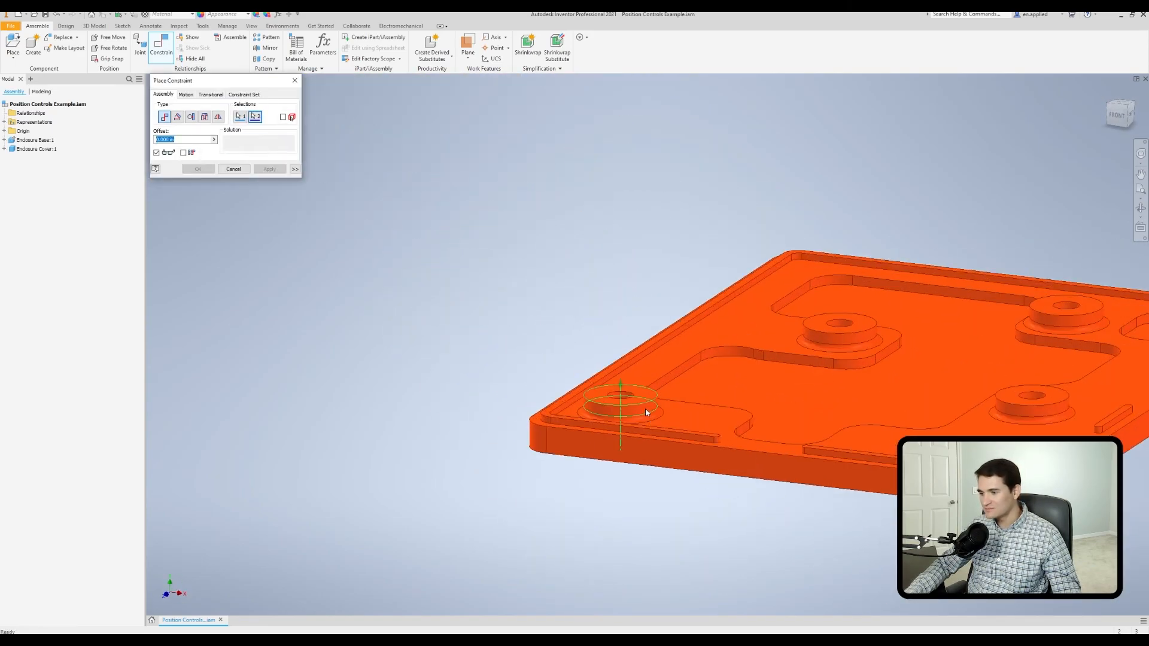
pyautogui.scroll(-1, 737, 417)
pyautogui.moveTo(738, 417); pyautogui.dragTo(620, 370, button='middle')
pyautogui.scroll(-4, 583, 365)
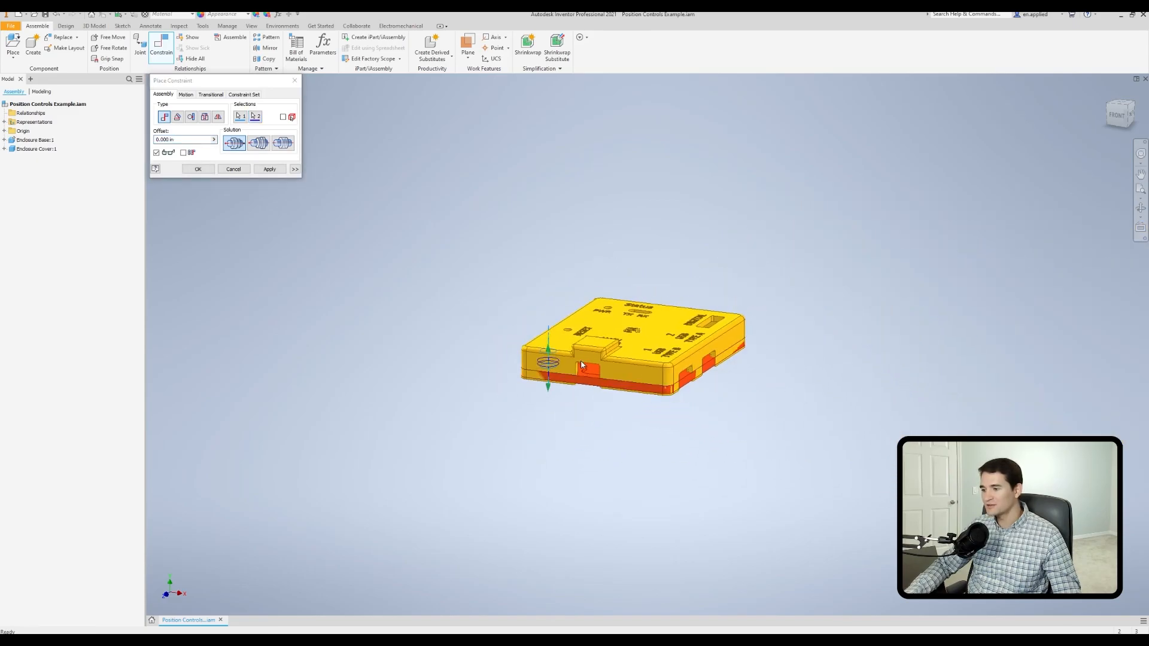
pyautogui.scroll(6, 584, 368)
pyautogui.scroll(3, 592, 376)
pyautogui.keyDown('shift'); pyautogui.moveTo(561, 443); pyautogui.dragTo(556, 401, button='middle'); pyautogui.keyUp('shift')
pyautogui.keyDown('shift'); pyautogui.moveTo(468, 173); pyautogui.dragTo(576, 355, button='middle'); pyautogui.keyUp('shift')
pyautogui.keyDown('shift'); pyautogui.moveTo(428, 271); pyautogui.dragTo(490, 267, button='middle'); pyautogui.keyUp('shift')
pyautogui.click(273, 169)
# Step: Apply a mate constraint with 0 offset between the enclosure cover's bottom rim face and the base's upper face
pyautogui.click(511, 269)
pyautogui.keyDown('shift'); pyautogui.moveTo(512, 239); pyautogui.dragTo(580, 131, button='middle'); pyautogui.keyUp('shift')
pyautogui.click(595, 468)
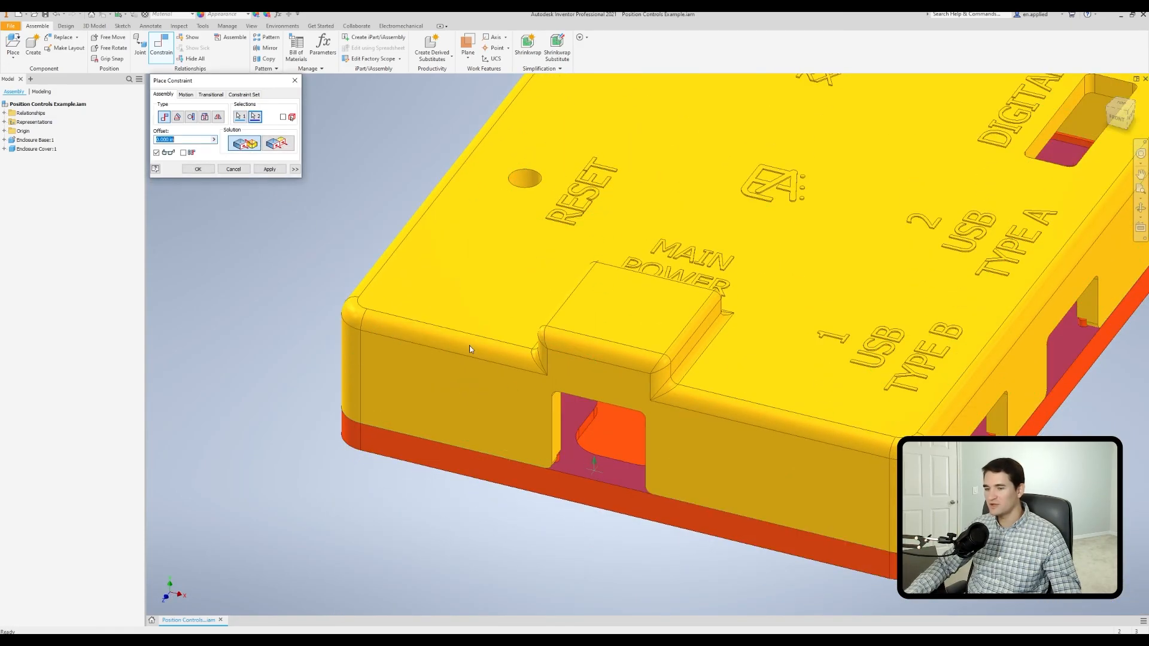
pyautogui.moveTo(541, 378); pyautogui.dragTo(452, 335, button='middle')
pyautogui.click(270, 169)
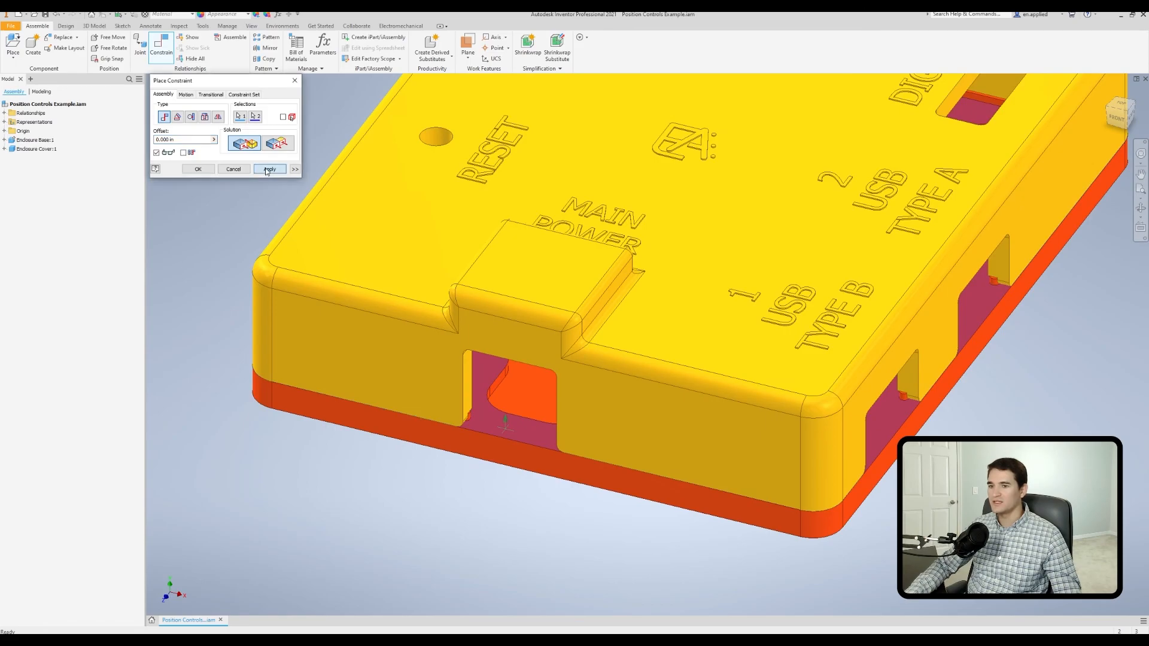
# Step: Add a flush constraint with 0 offset between the cover's USB side face and the base's matching side face, and finish placing constraints
pyautogui.keyDown('shift'); pyautogui.moveTo(619, 332); pyautogui.dragTo(695, 285, button='middle'); pyautogui.keyUp('shift')
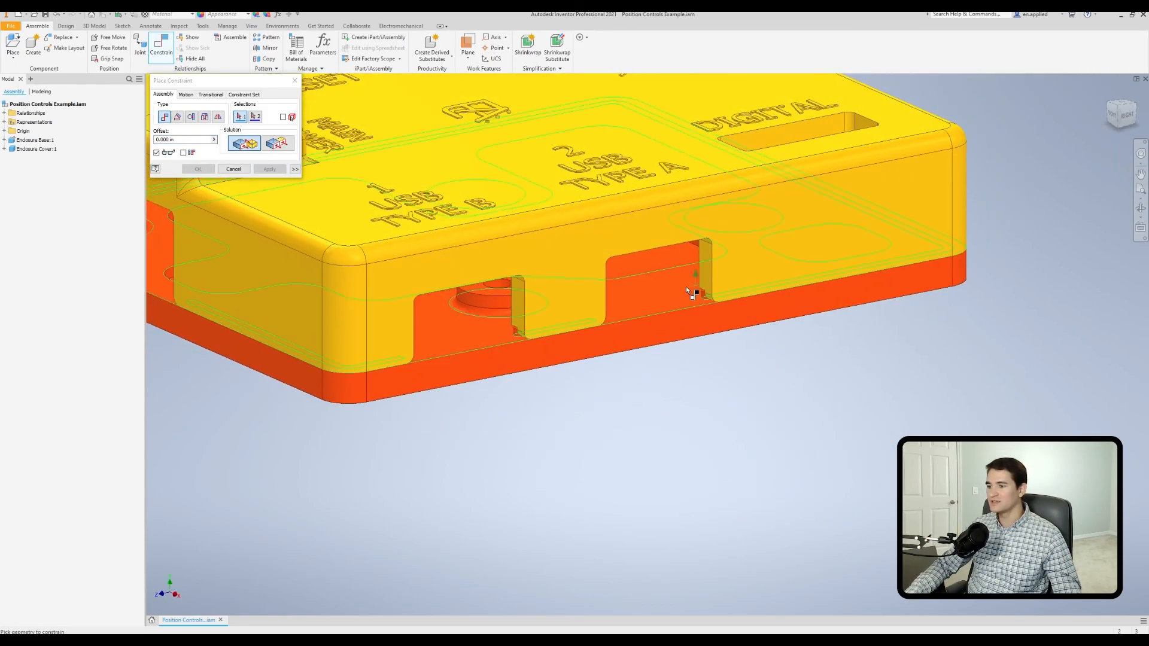
pyautogui.click(784, 260)
pyautogui.click(780, 304)
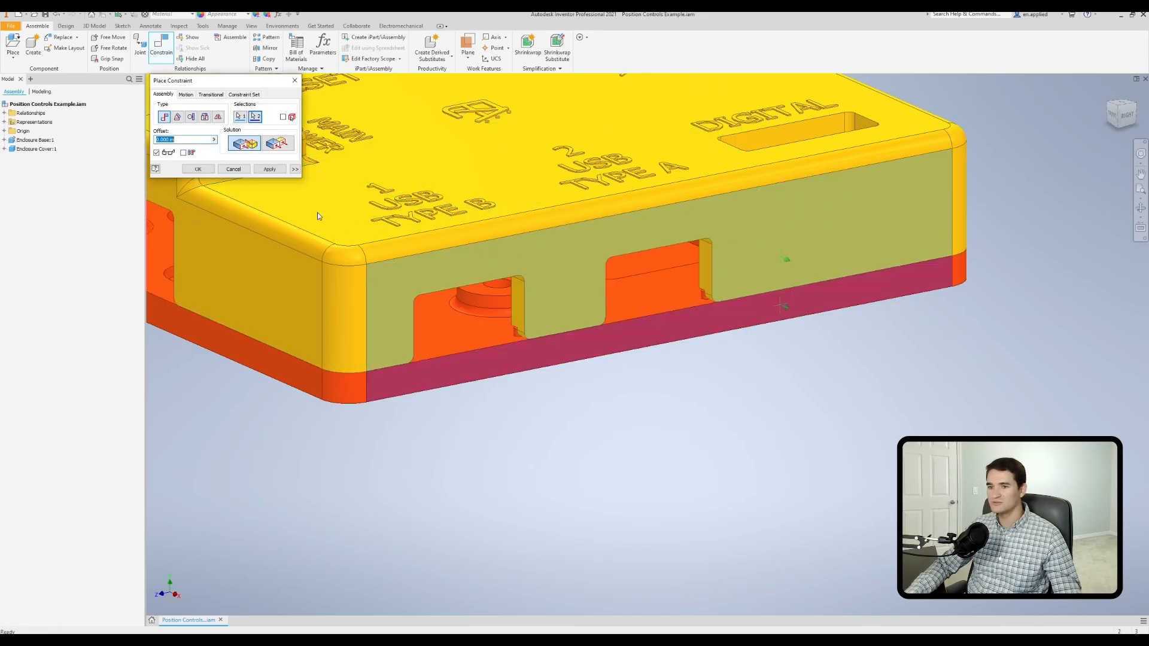
pyautogui.click(277, 145)
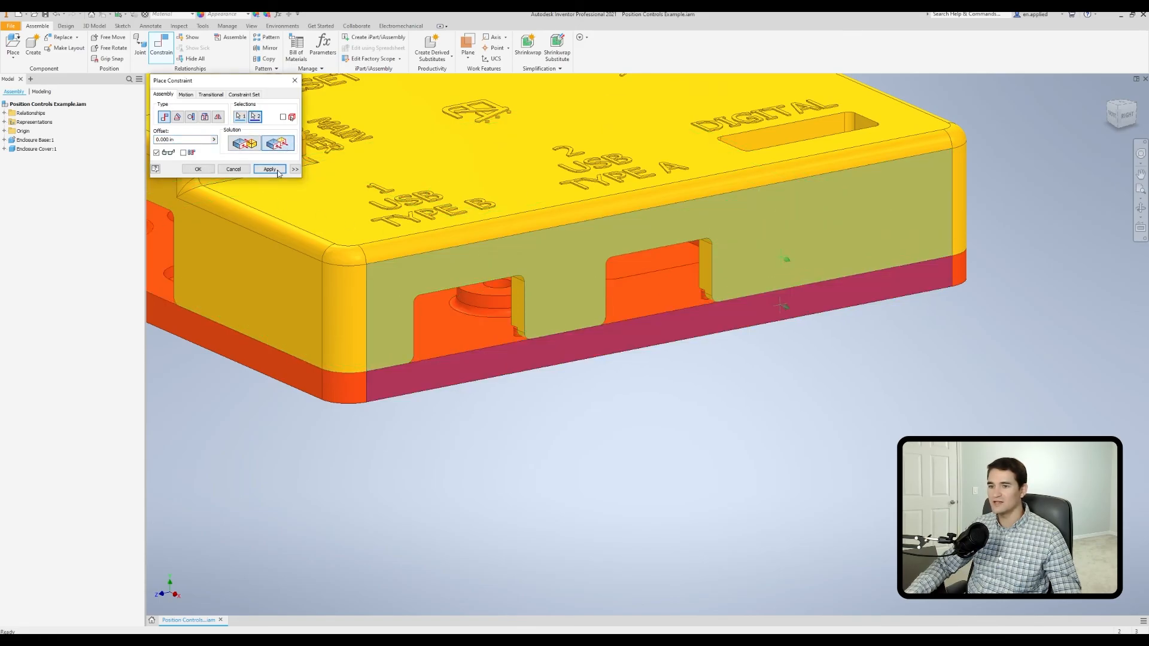
pyautogui.click(210, 172)
pyautogui.keyDown('shift'); pyautogui.moveTo(402, 252); pyautogui.dragTo(475, 277, button='middle'); pyautogui.keyUp('shift')
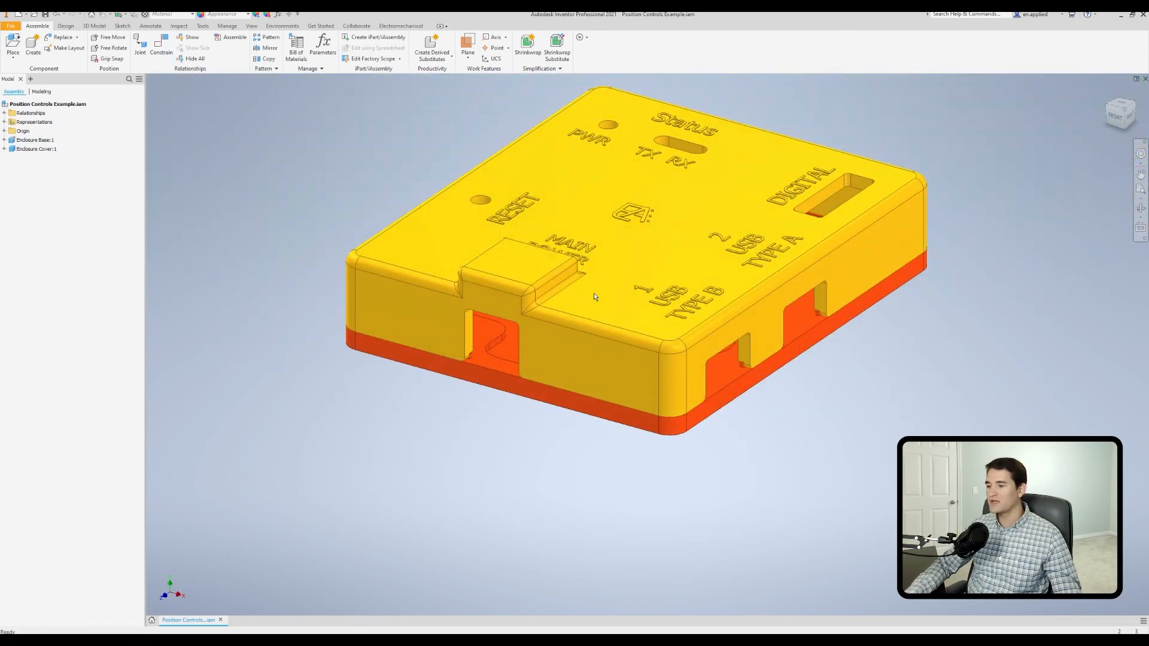
# Step: Try using Grip Snap to stand the constrained cover's main-power side face on the base's upper face
pyautogui.moveTo(599, 300); pyautogui.dragTo(592, 323, button='middle')
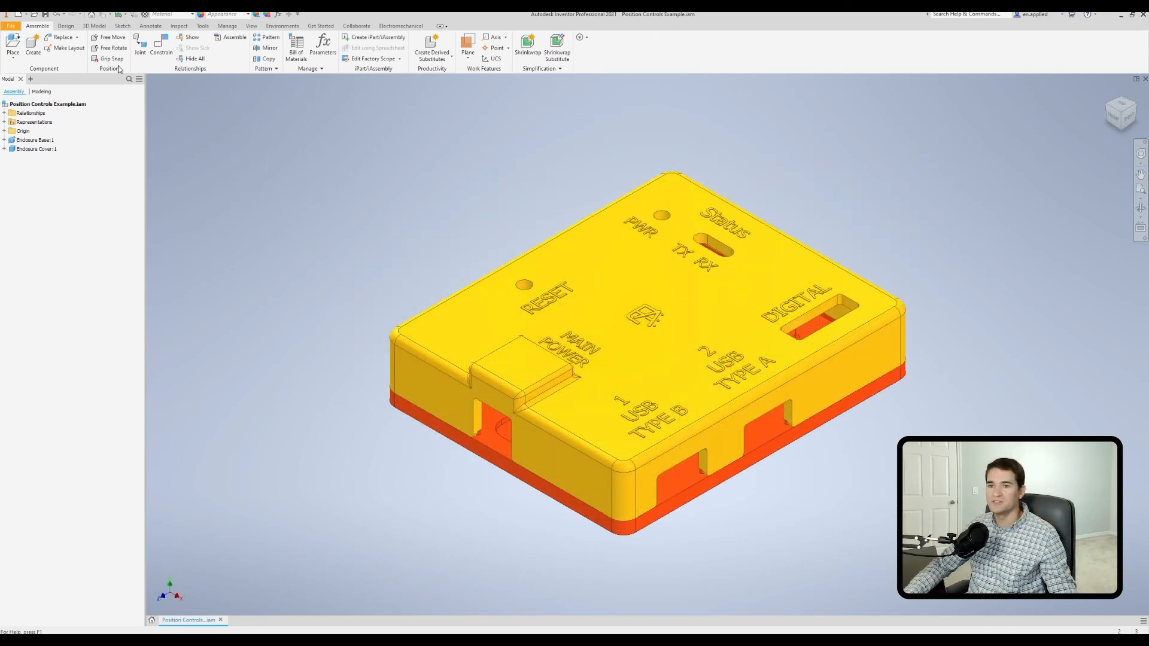
pyautogui.click(110, 59)
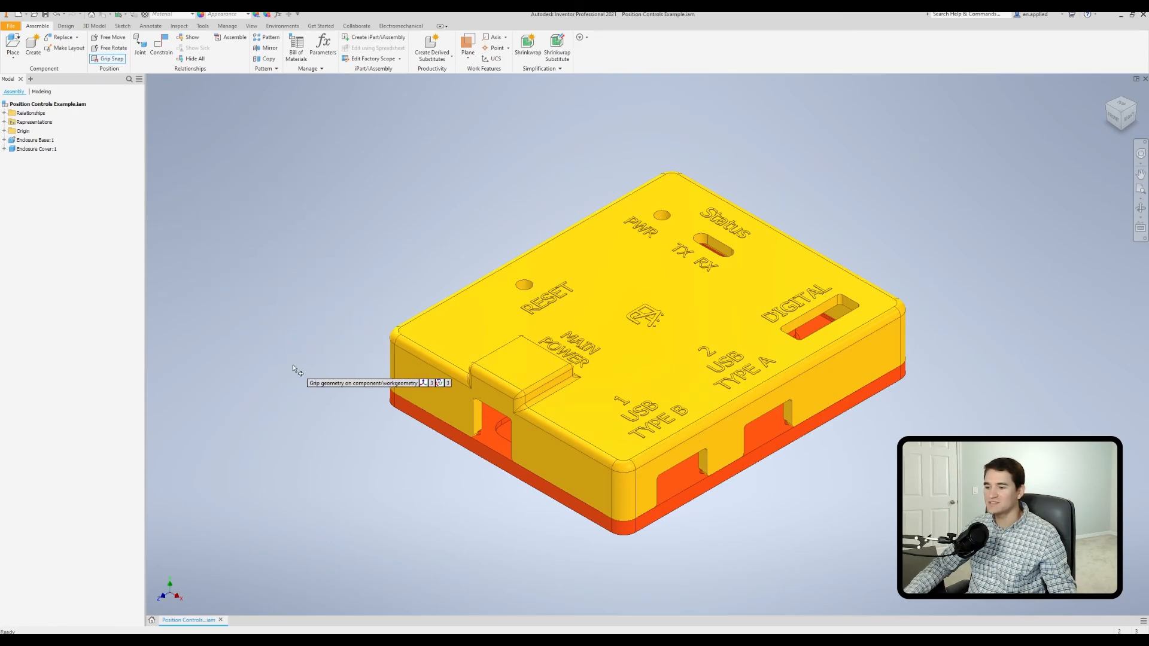
pyautogui.click(430, 382)
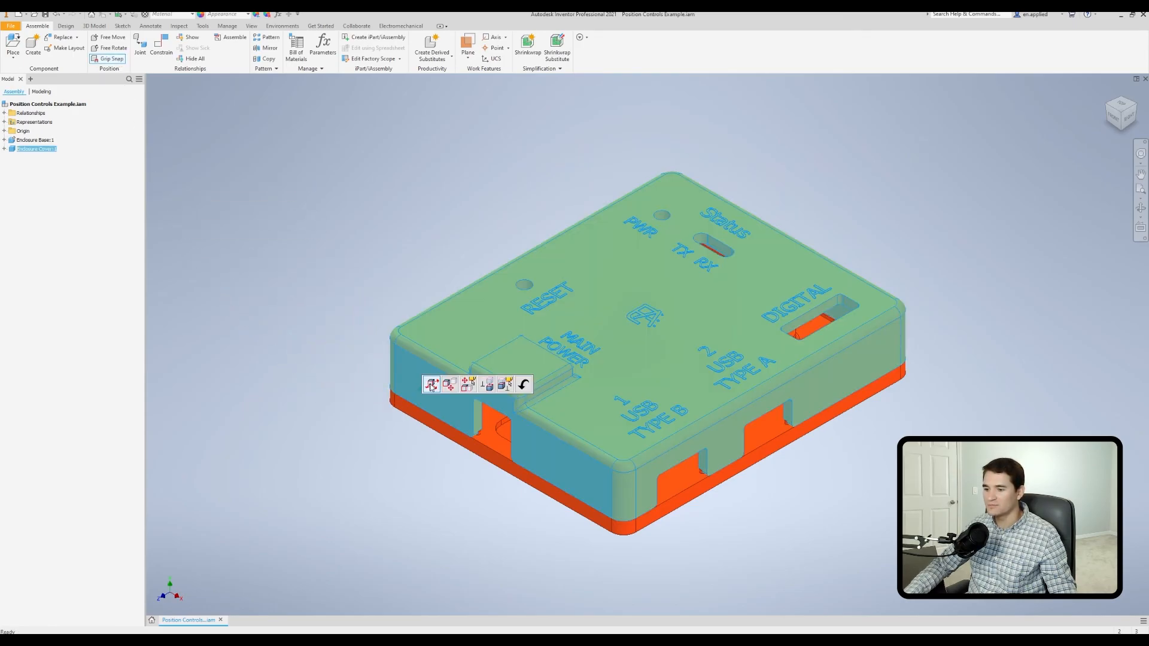
pyautogui.click(430, 383)
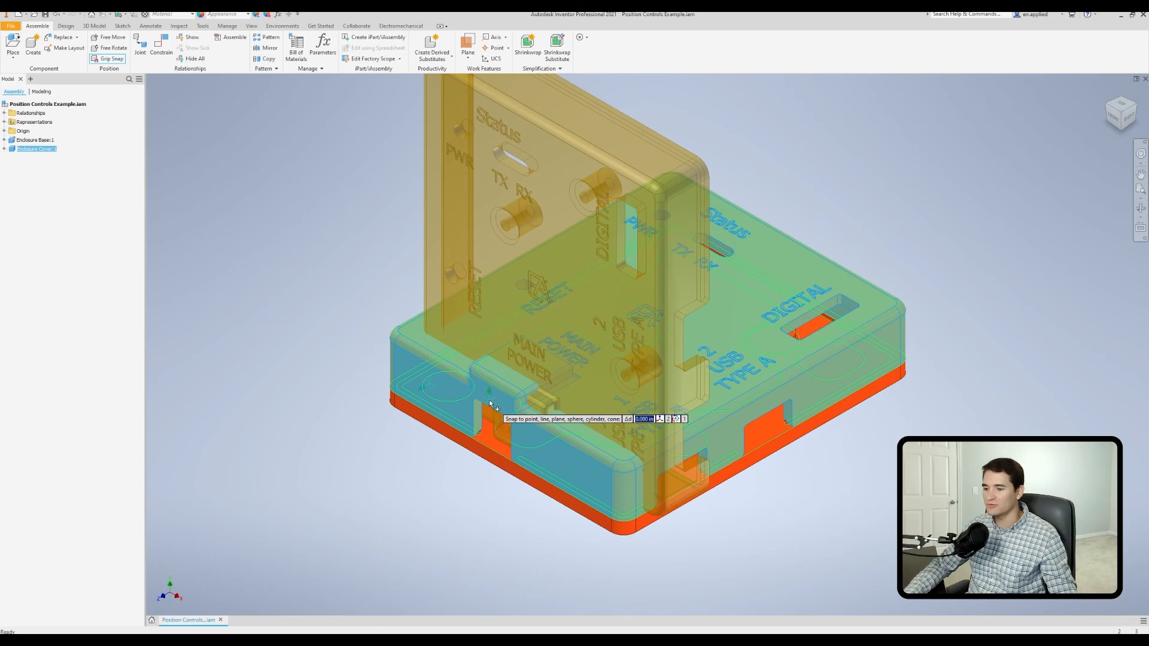
pyautogui.click(490, 400)
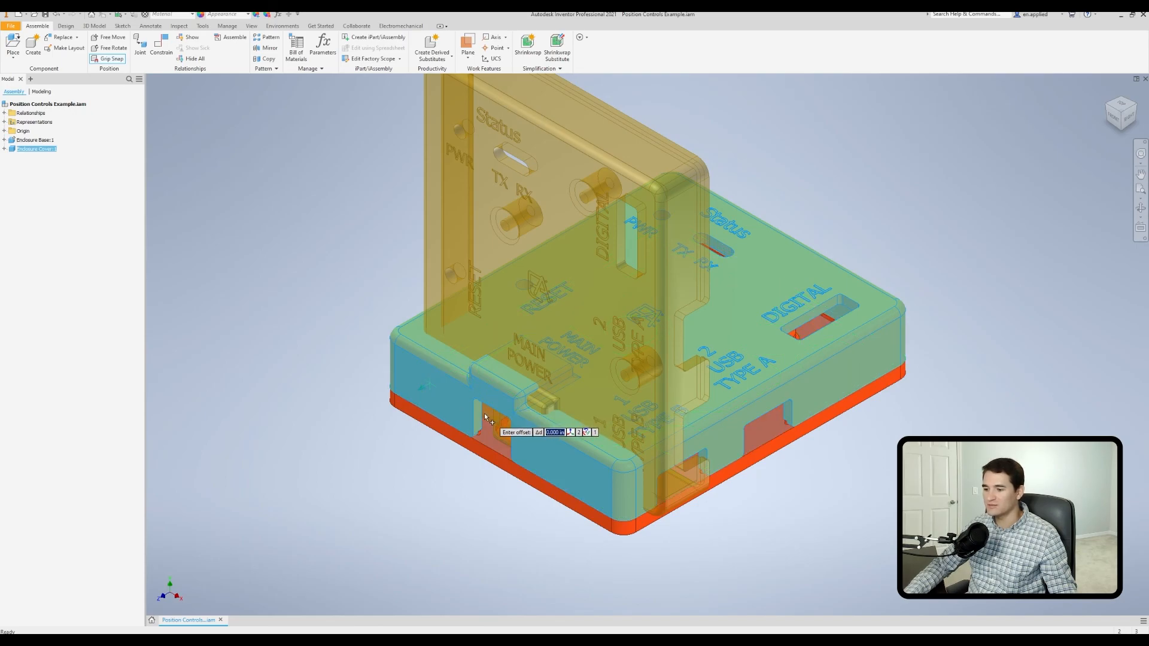
pyautogui.click(441, 411)
# Step: Commit the Grip Snap placement, then cancel the move instead of suppressing or deleting the cover's relationships
pyautogui.rightClick(350, 283)
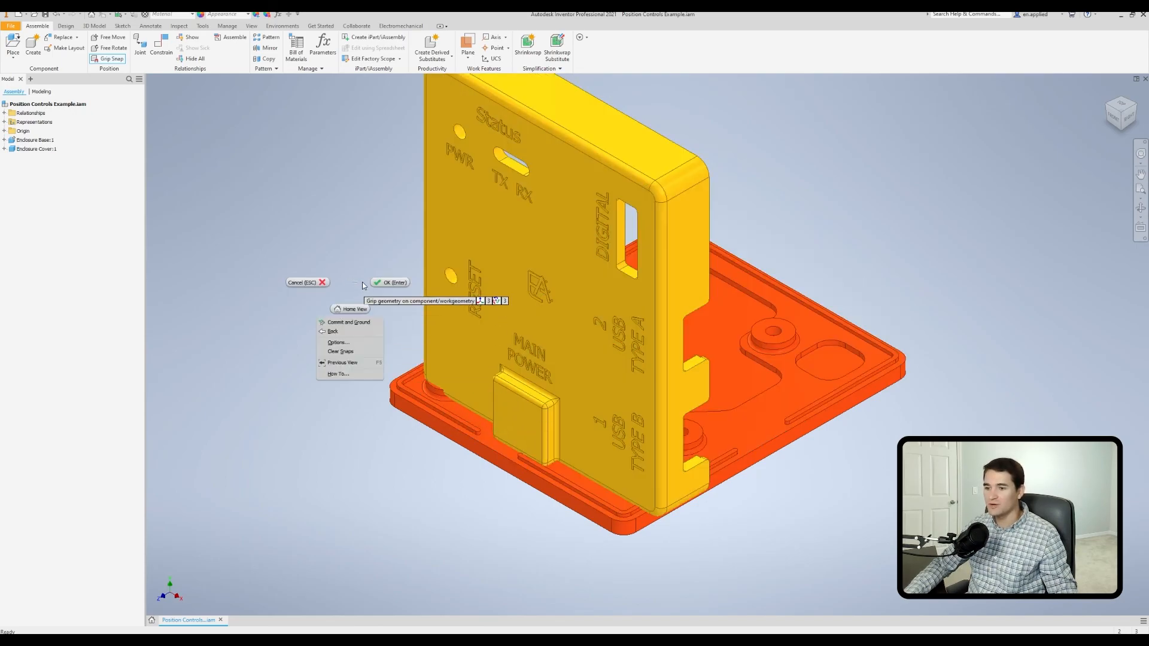
pyautogui.click(387, 283)
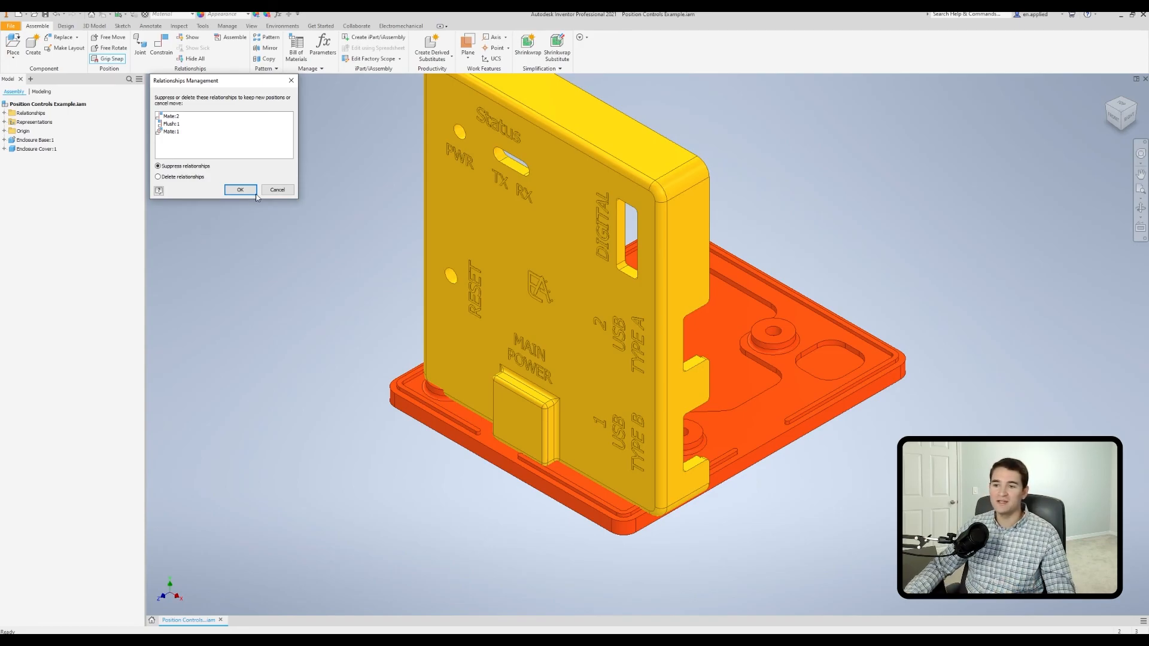
pyautogui.click(275, 190)
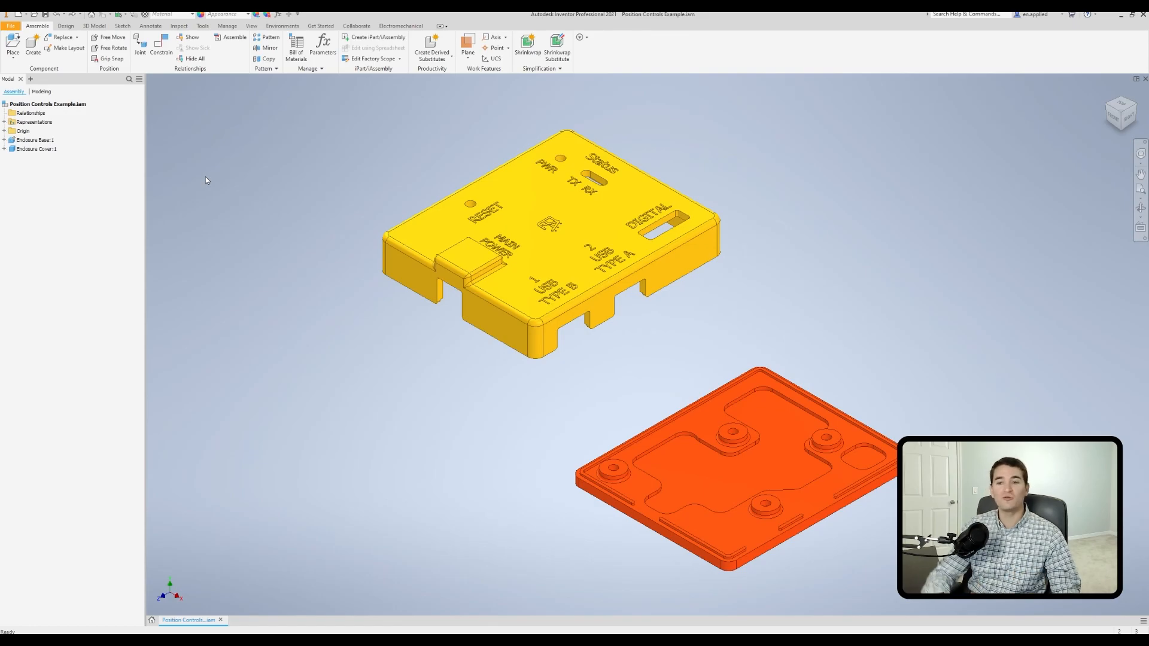
# Step: Enable Select grounded components/work geometry in the Grip Snap options
pyautogui.click(108, 60)
pyautogui.rightClick(210, 182)
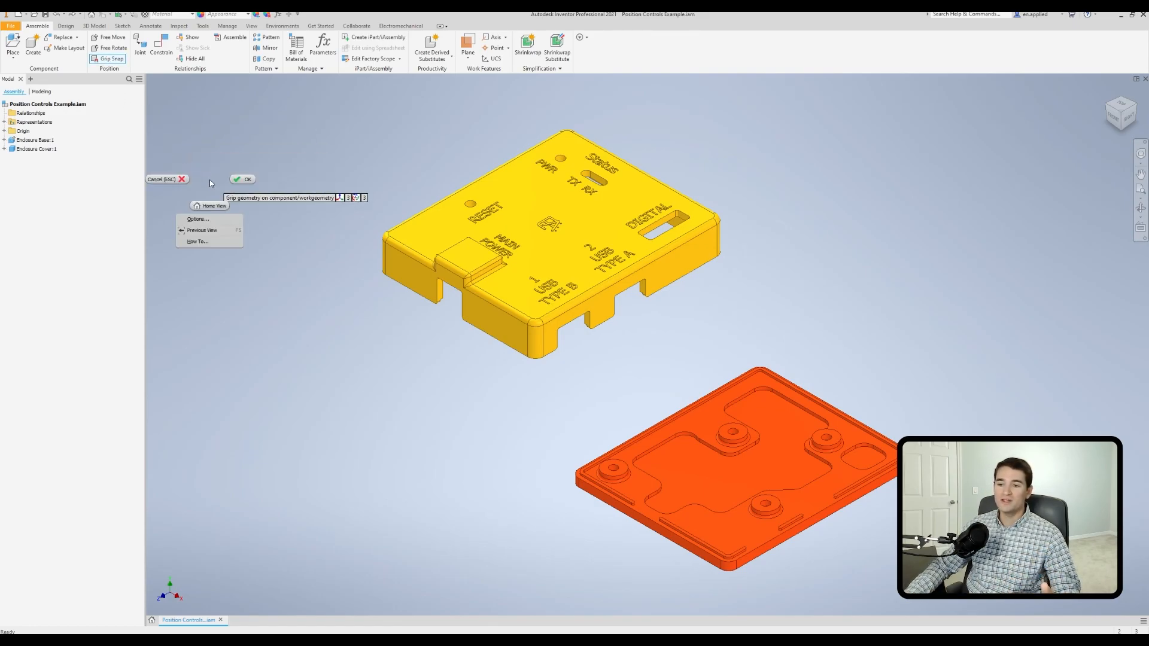
pyautogui.click(212, 221)
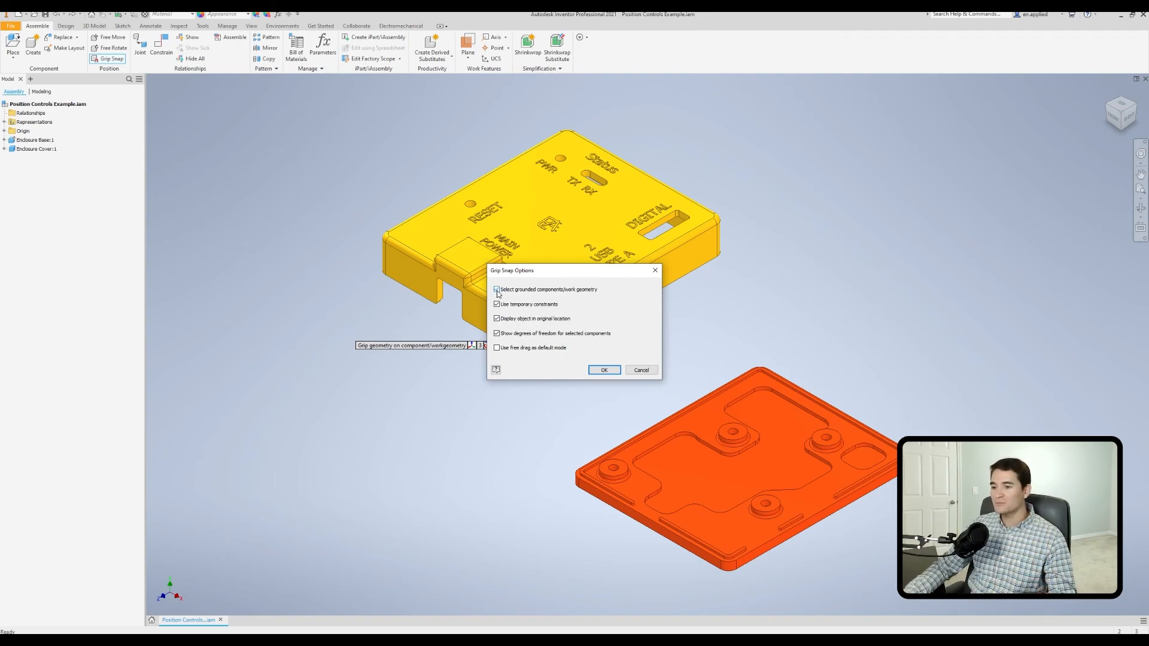
pyautogui.click(603, 370)
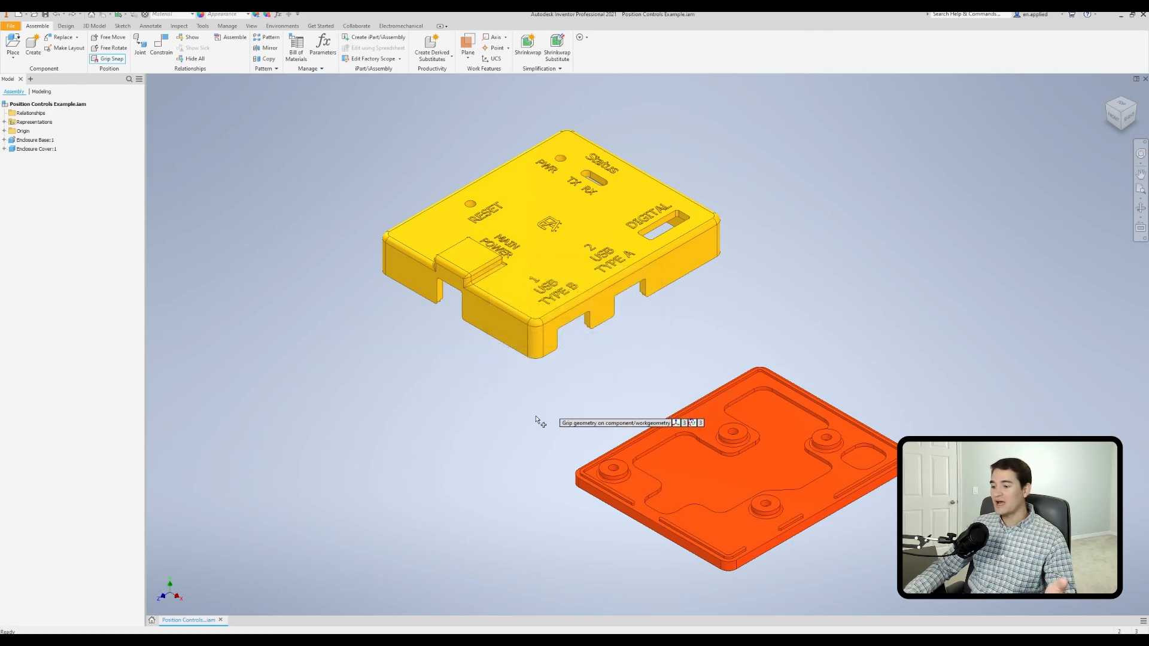
# Step: Grip the grounded enclosure base and try repositioning it with Grip Snap
pyautogui.click(707, 438)
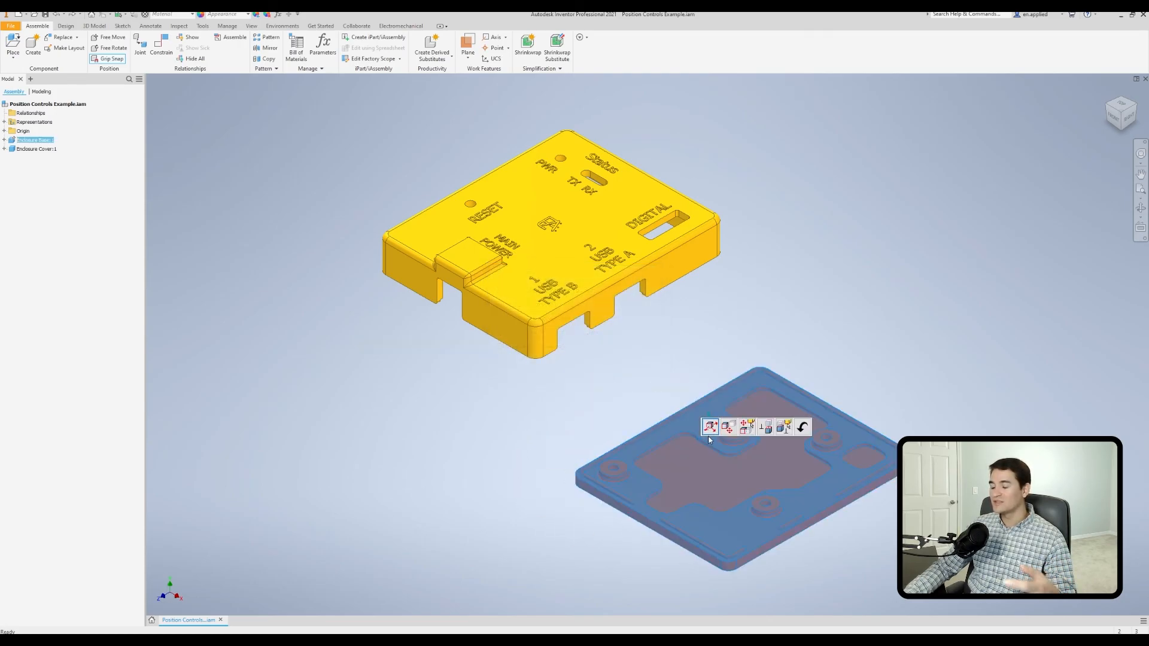
pyautogui.click(709, 427)
pyautogui.click(781, 270)
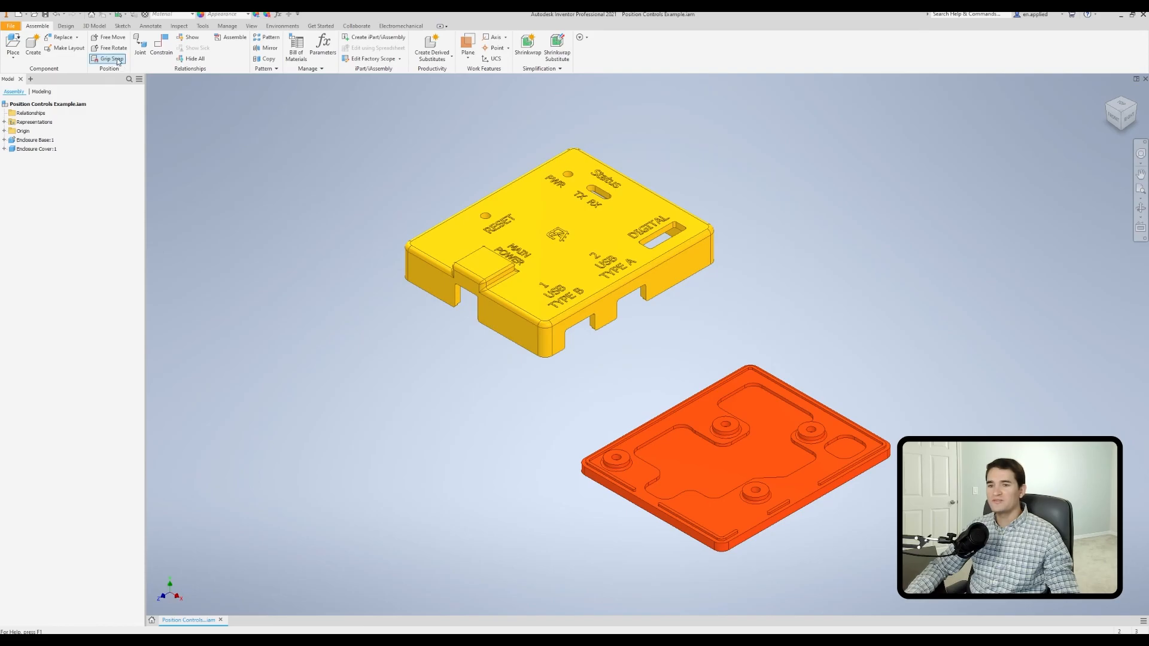
# Step: Grip Snap the cover's bottom rim face onto the base's upper face with a 0.000 in offset
pyautogui.click(107, 58)
pyautogui.keyDown('shift'); pyautogui.moveTo(493, 357); pyautogui.dragTo(493, 266, button='middle'); pyautogui.keyUp('shift')
pyautogui.scroll(-6, 496, 267)
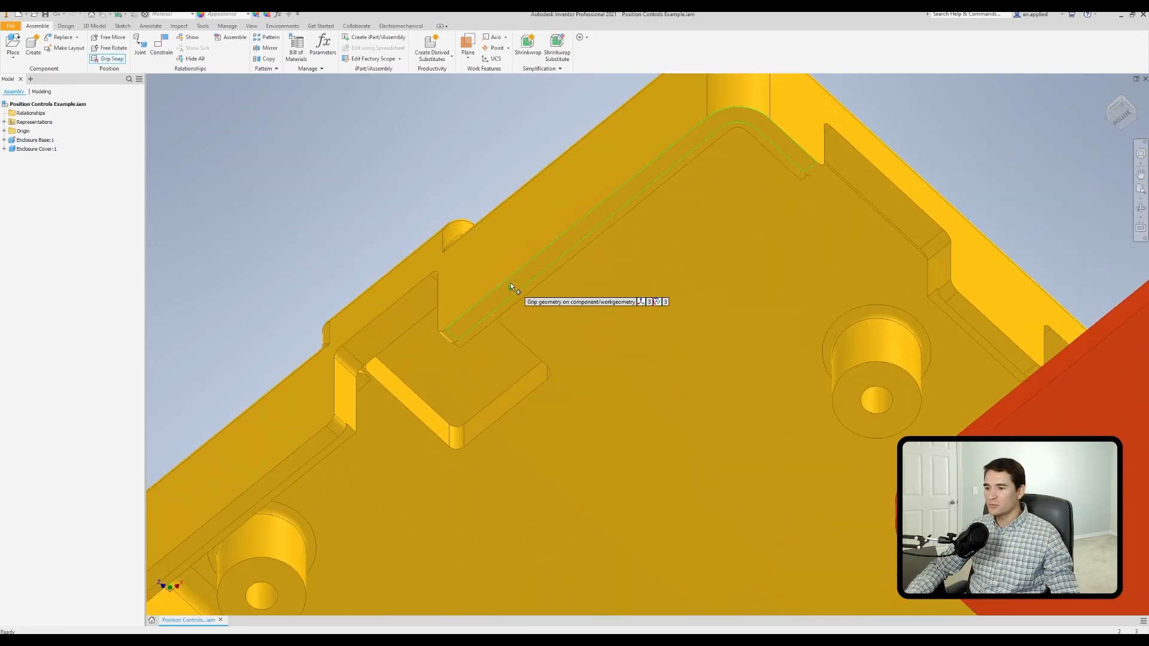
pyautogui.click(512, 285)
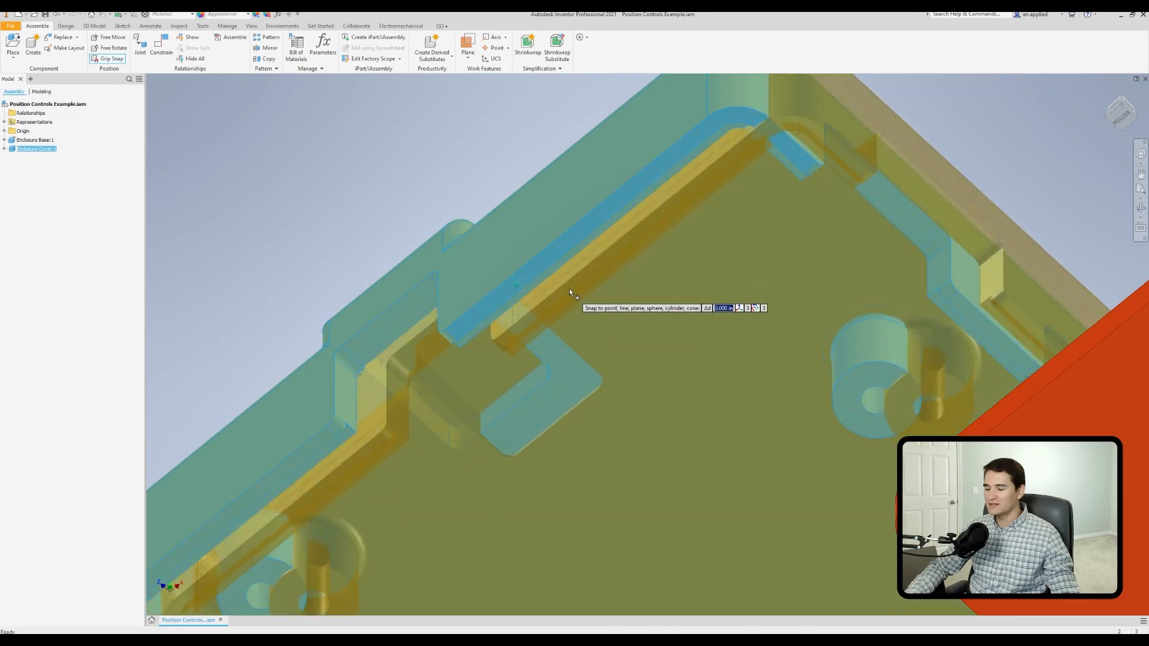
pyautogui.scroll(6, 556, 275)
pyautogui.keyDown('shift'); pyautogui.moveTo(558, 275); pyautogui.dragTo(551, 348, button='middle'); pyautogui.keyUp('shift')
pyautogui.keyDown('shift'); pyautogui.moveTo(670, 422); pyautogui.dragTo(590, 423, button='middle'); pyautogui.keyUp('shift')
pyautogui.scroll(-6, 473, 374)
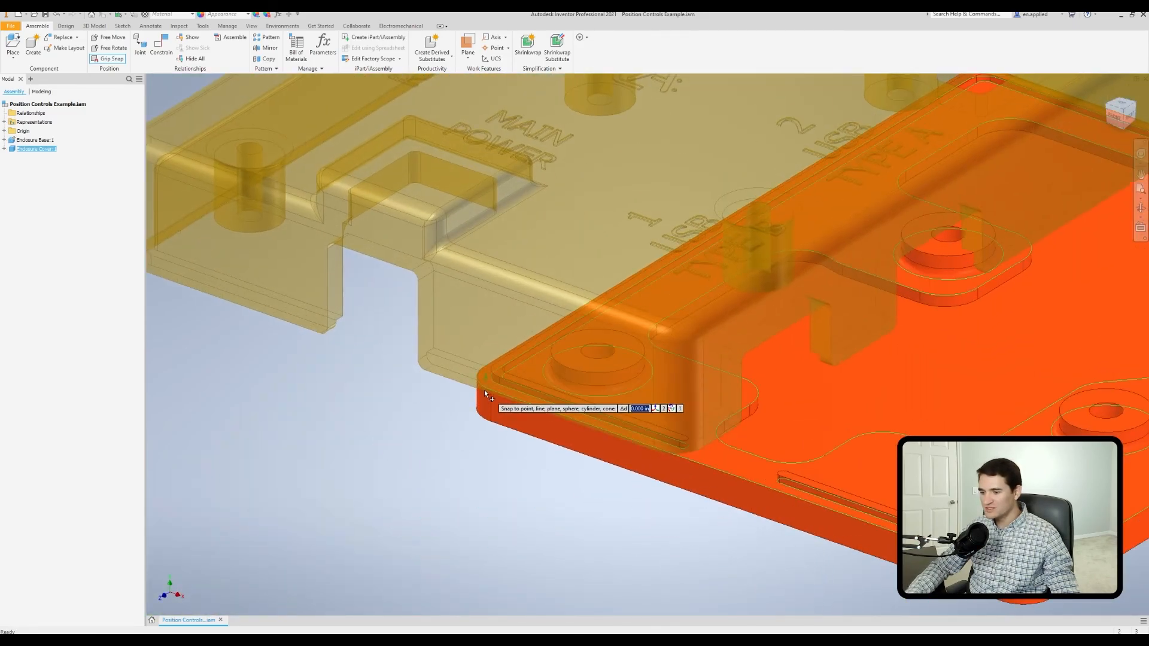
pyautogui.scroll(-3, 486, 391)
pyautogui.click(494, 372)
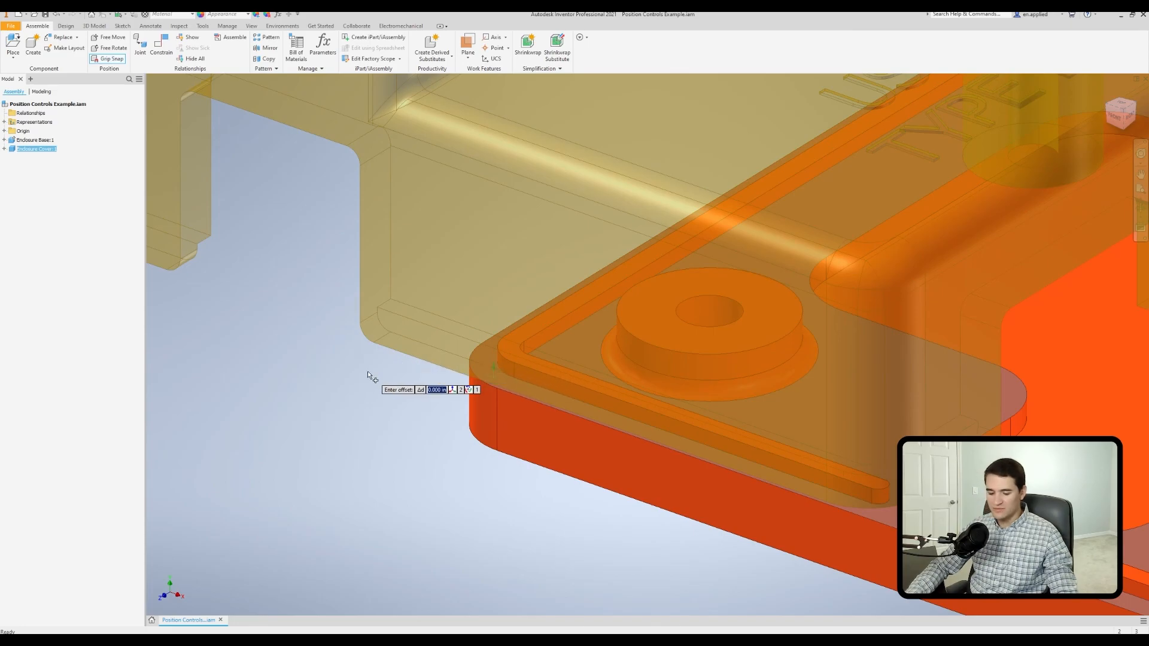
pyautogui.press('Return')
pyautogui.scroll(7, 395, 374)
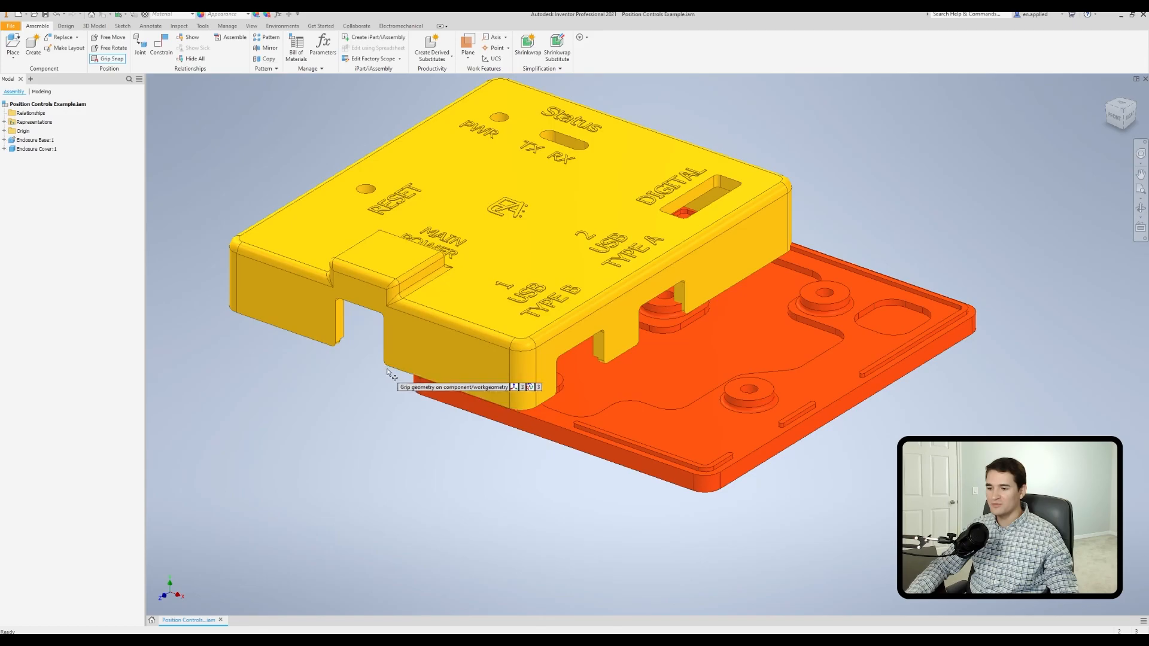
# Step: Grip Snap the cover's USB side face to the base's matching side face with a 0.000 in offset
pyautogui.moveTo(658, 375); pyautogui.dragTo(578, 363, button='middle')
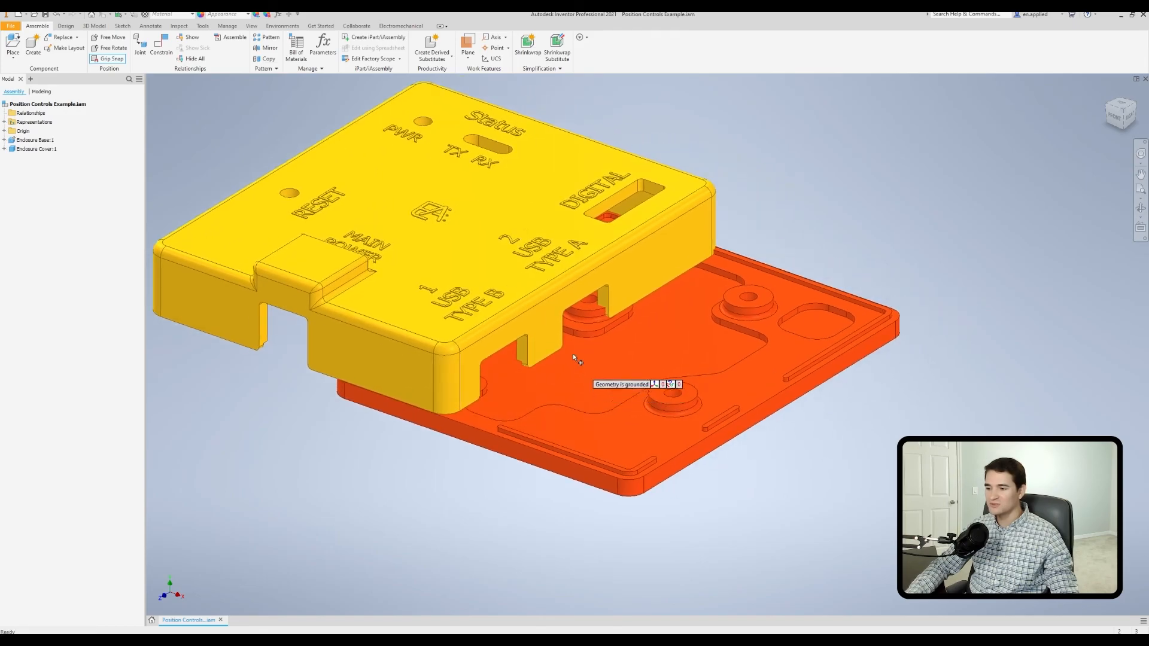
pyautogui.click(551, 328)
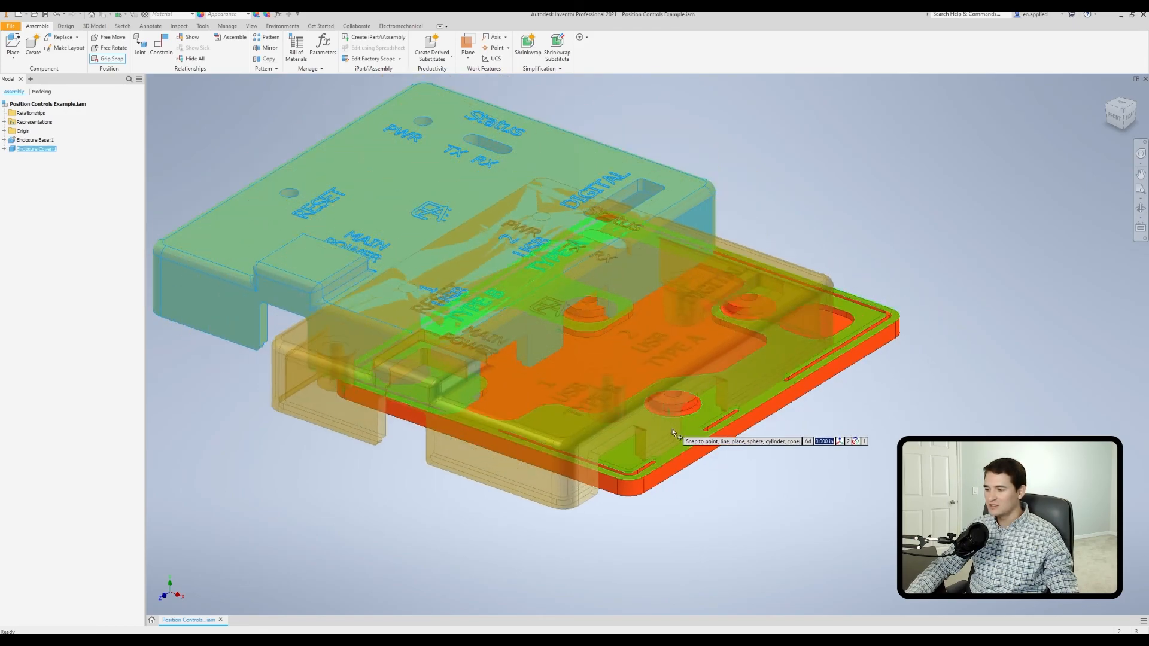
pyautogui.scroll(-5, 707, 429)
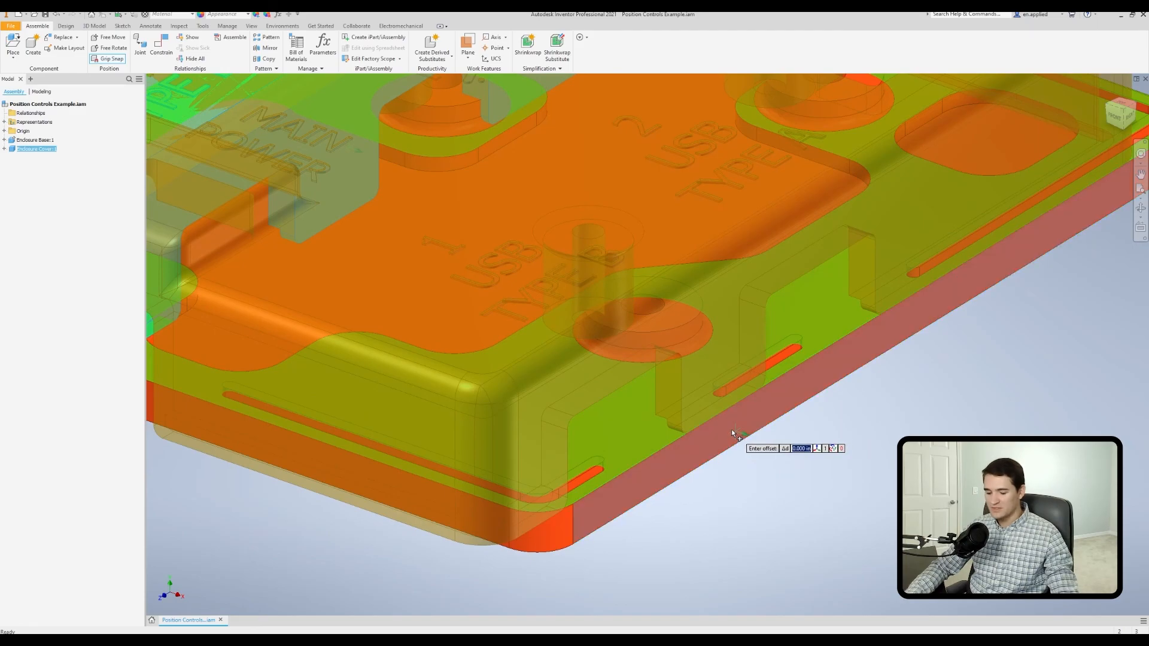
pyautogui.scroll(6, 718, 427)
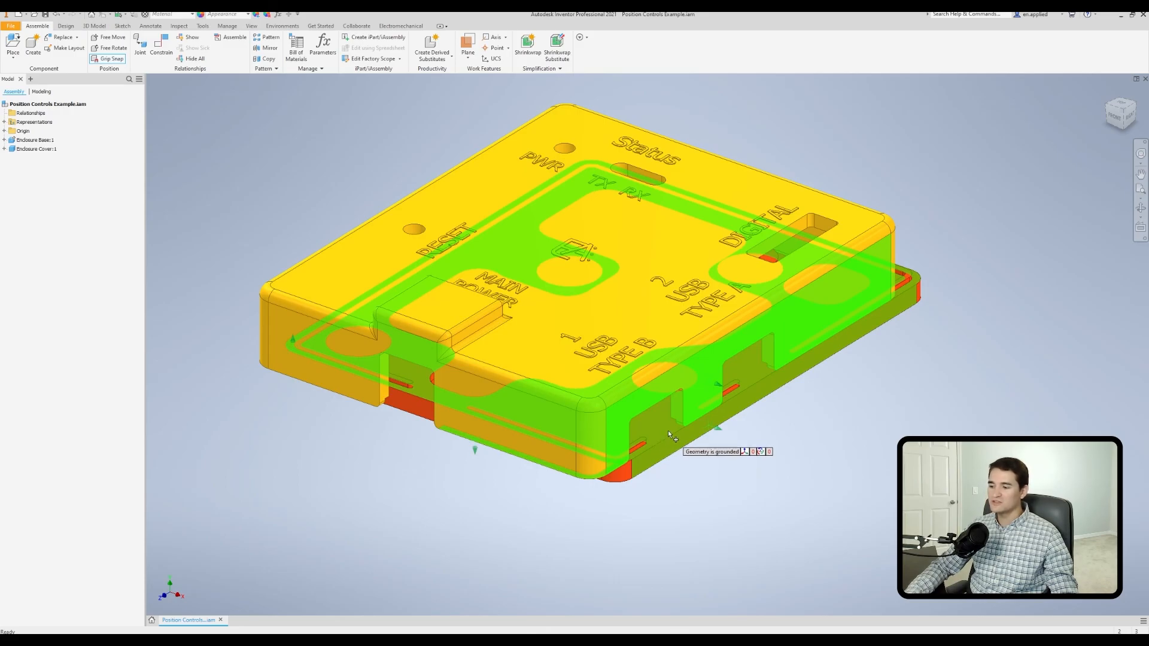
# Step: Grip Snap the cover's main-power side face to the base's matching side face with a 0.000 in offset
pyautogui.moveTo(413, 436); pyautogui.dragTo(573, 410, button='middle')
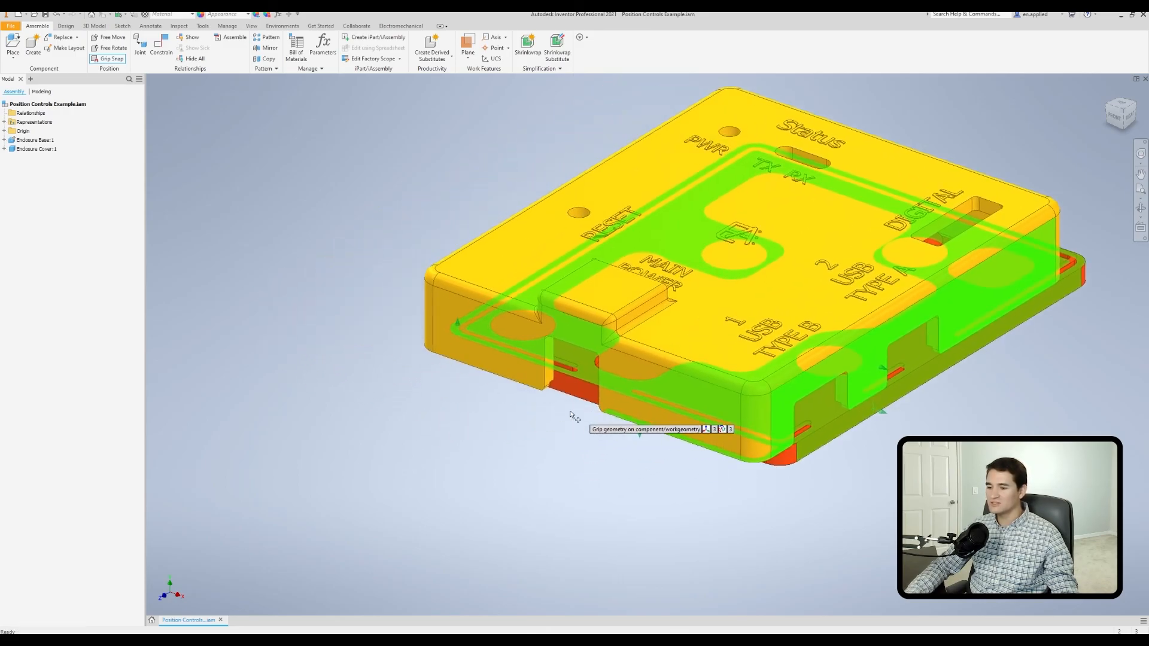
pyautogui.click(509, 366)
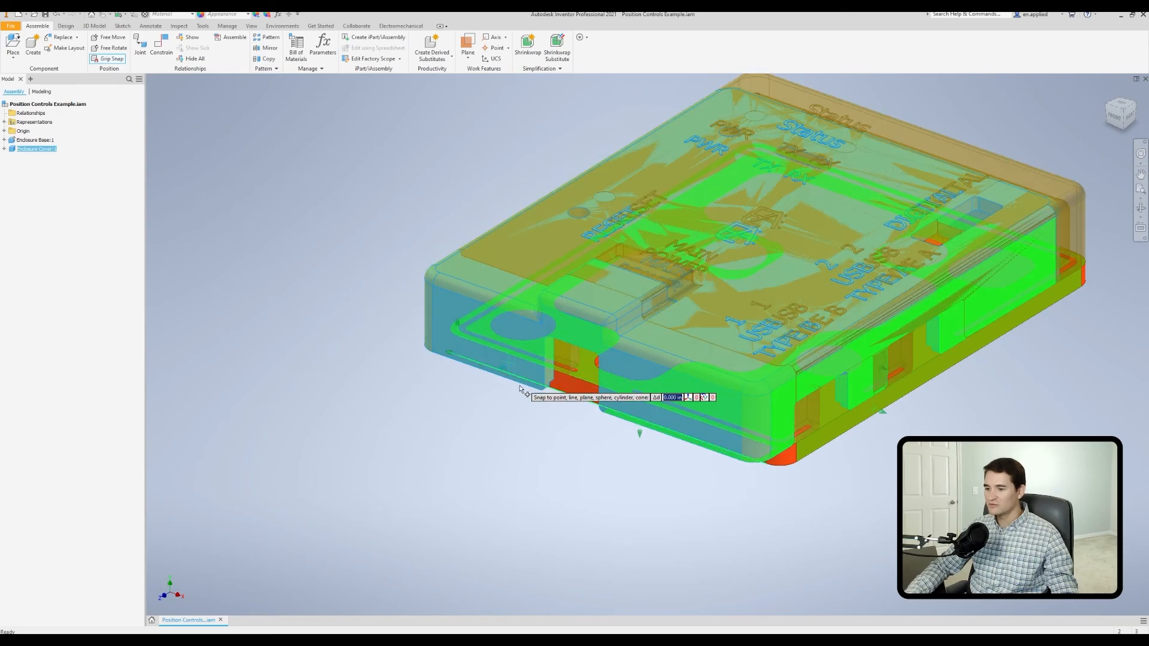
pyautogui.scroll(5, 518, 383)
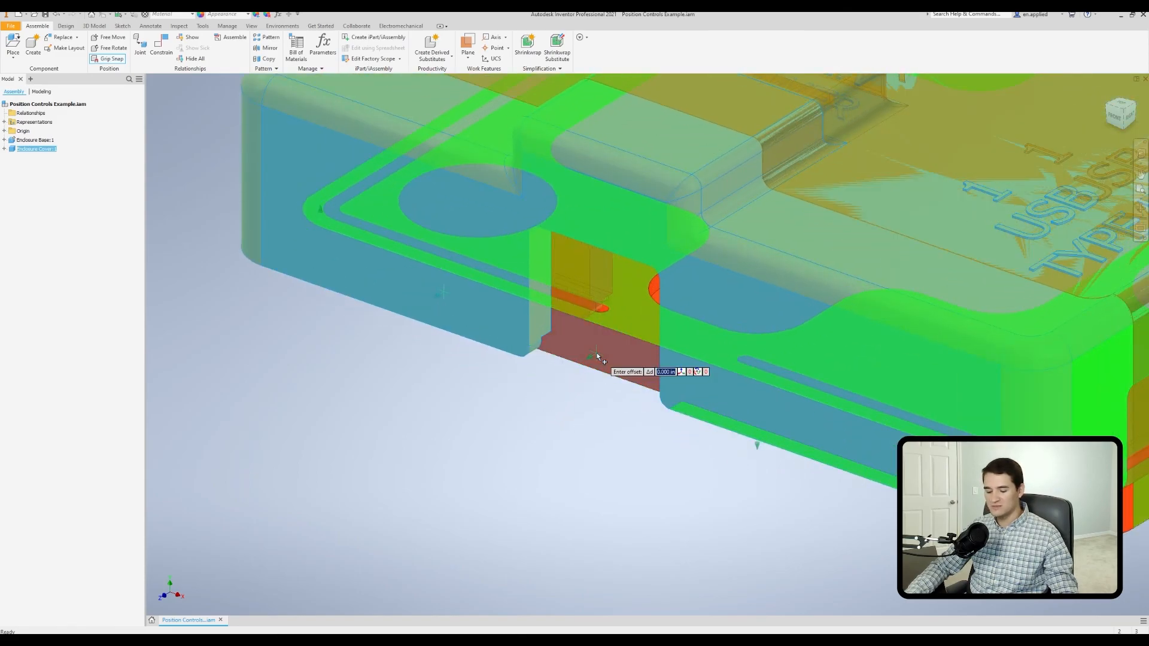
pyautogui.scroll(-8, 597, 356)
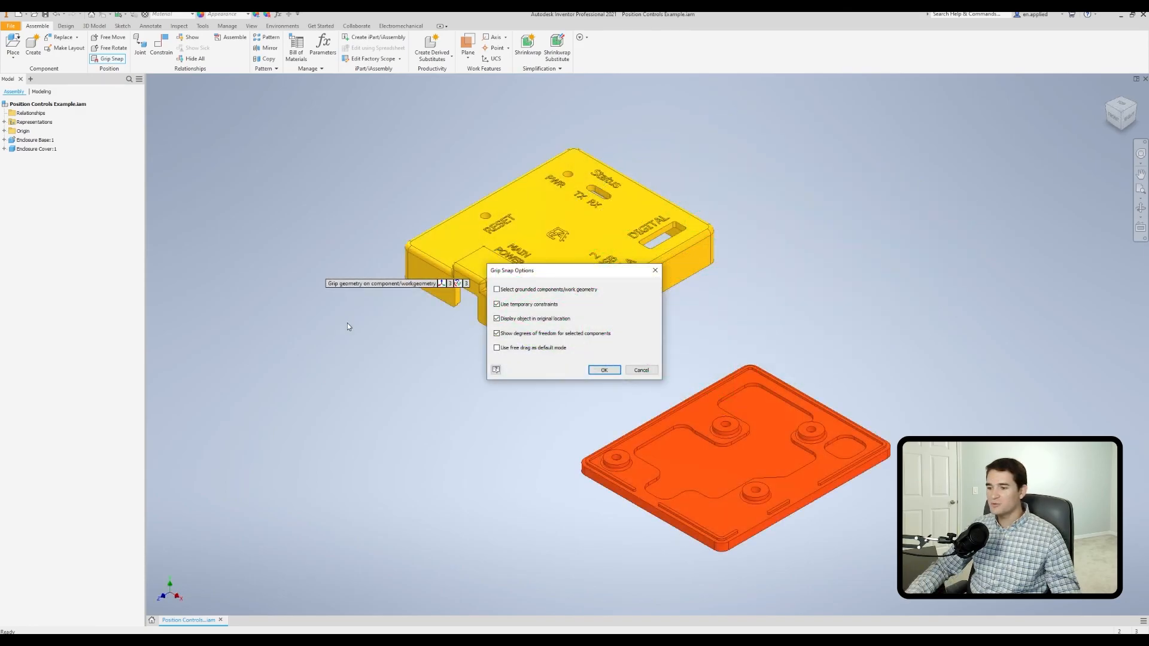
# Step: Turn off Use temporary constraints in the Grip Snap options and snap the cover's bottom rim face onto the base's upper face
pyautogui.click(496, 305)
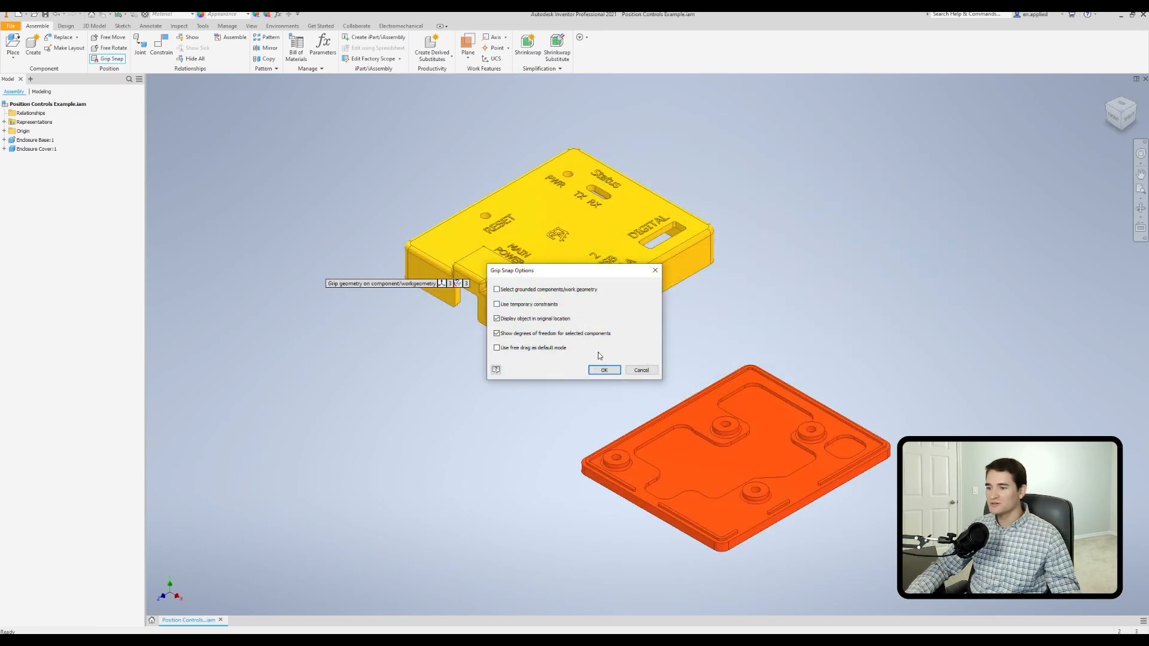
pyautogui.click(604, 370)
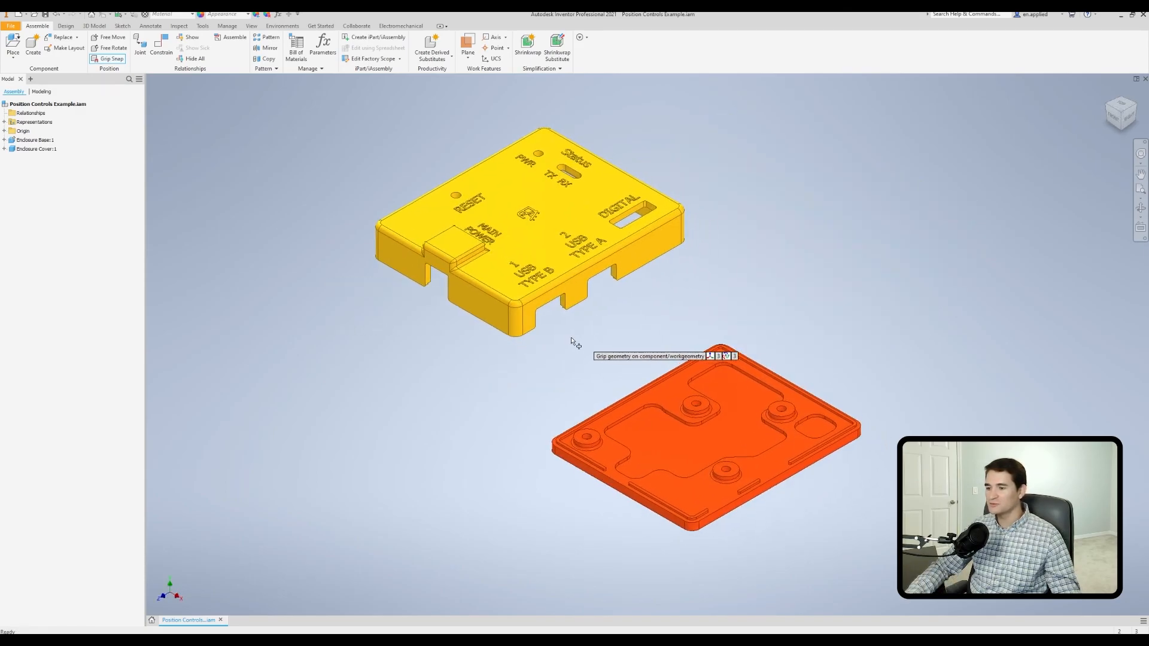
pyautogui.keyDown('shift'); pyautogui.moveTo(472, 347); pyautogui.dragTo(477, 249, button='middle'); pyautogui.keyUp('shift')
pyautogui.scroll(-5, 476, 249)
pyautogui.click(469, 239)
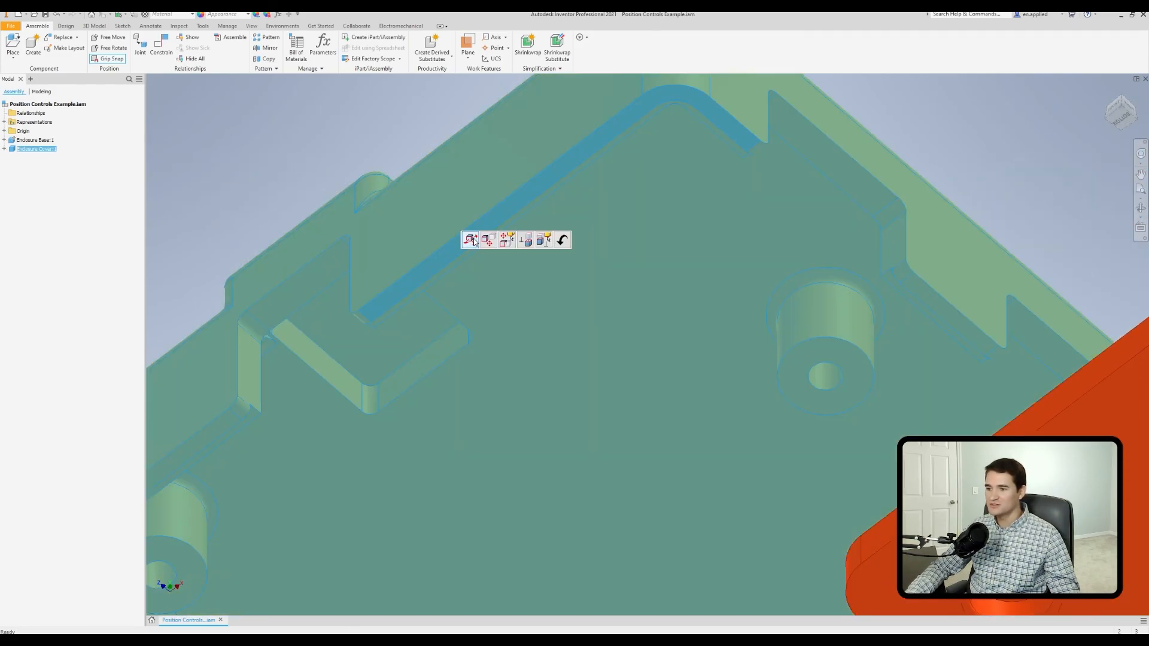
pyautogui.click(473, 239)
pyautogui.scroll(8, 519, 256)
pyautogui.keyDown('shift'); pyautogui.moveTo(580, 278); pyautogui.dragTo(564, 392, button='middle'); pyautogui.keyUp('shift')
pyautogui.scroll(-10, 564, 392)
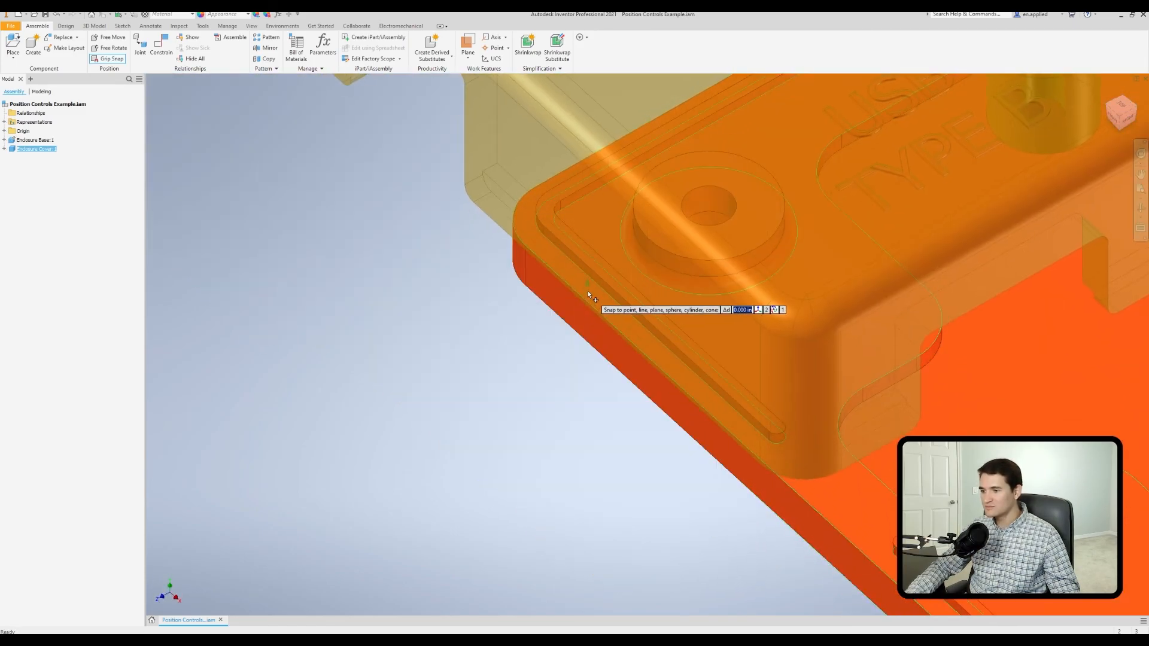
pyautogui.click(586, 292)
pyautogui.scroll(5, 527, 380)
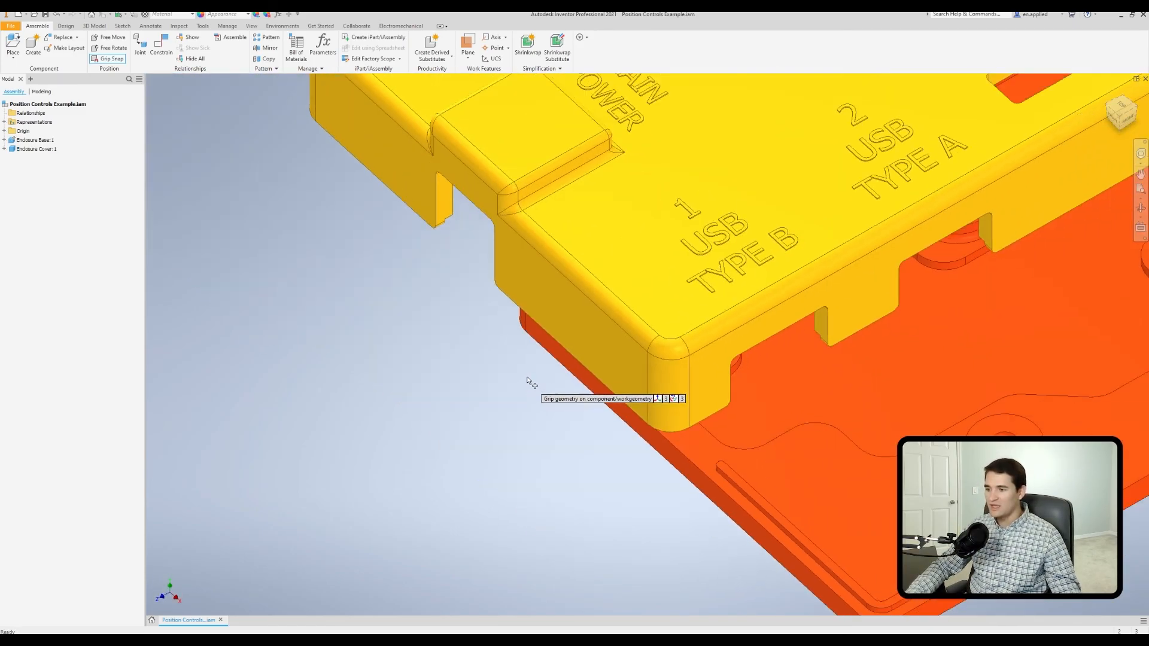
# Step: Without temporary constraints, try snapping the cover's USB side face to the base's matching side face
pyautogui.moveTo(634, 413); pyautogui.dragTo(597, 281, button='middle')
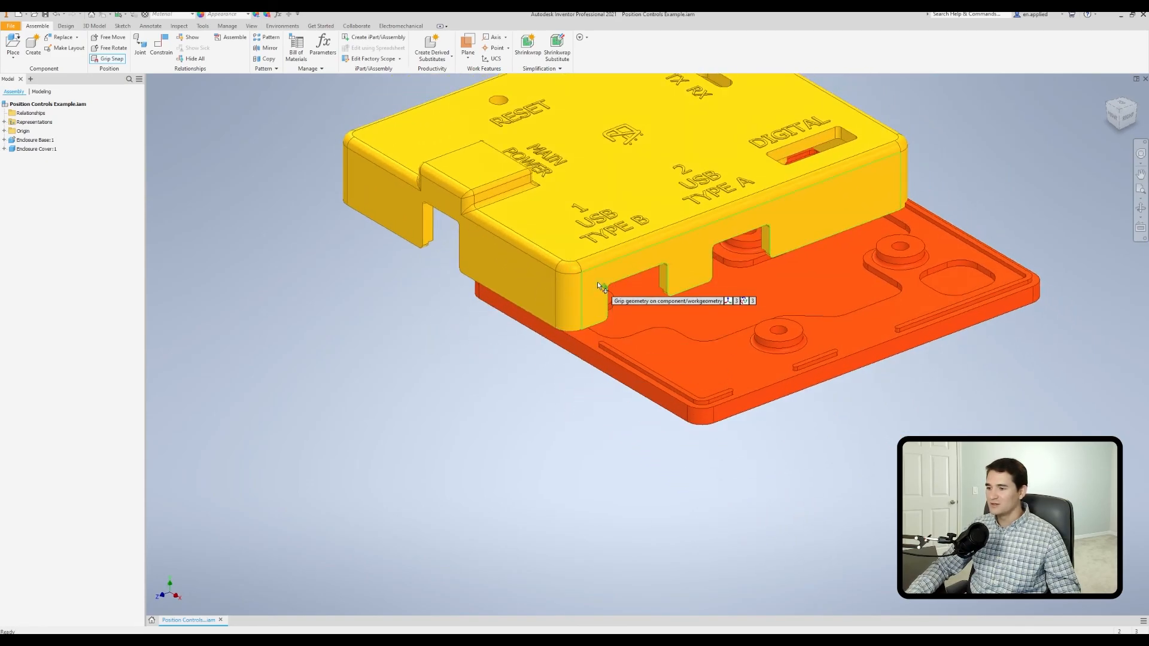
pyautogui.click(597, 281)
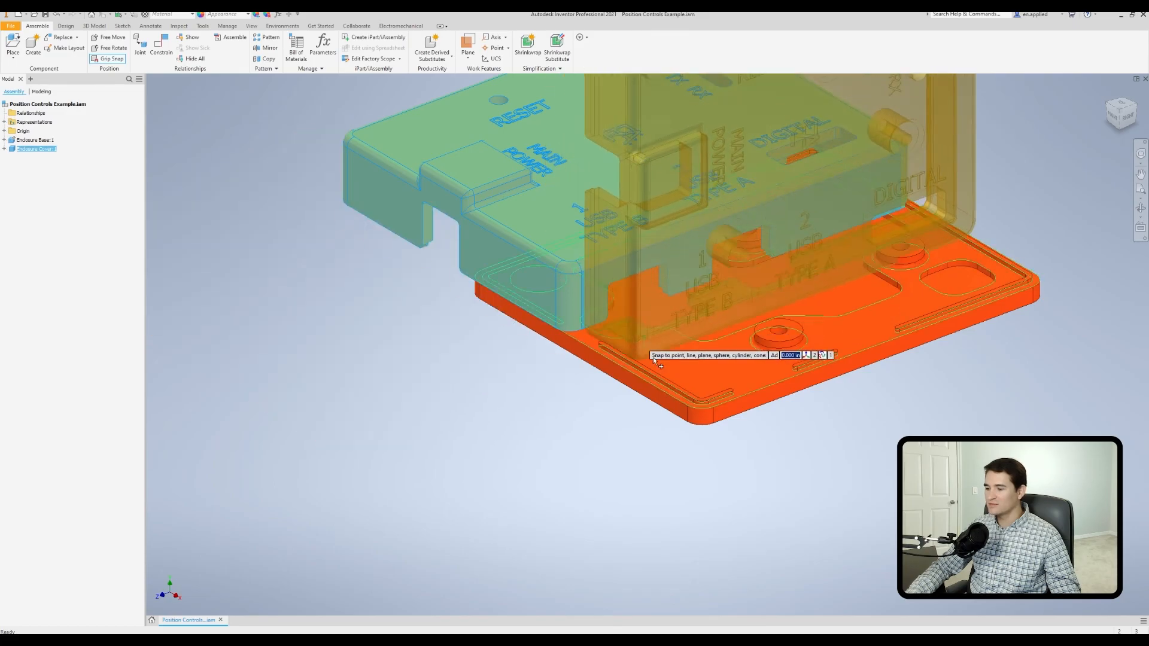
pyautogui.click(738, 405)
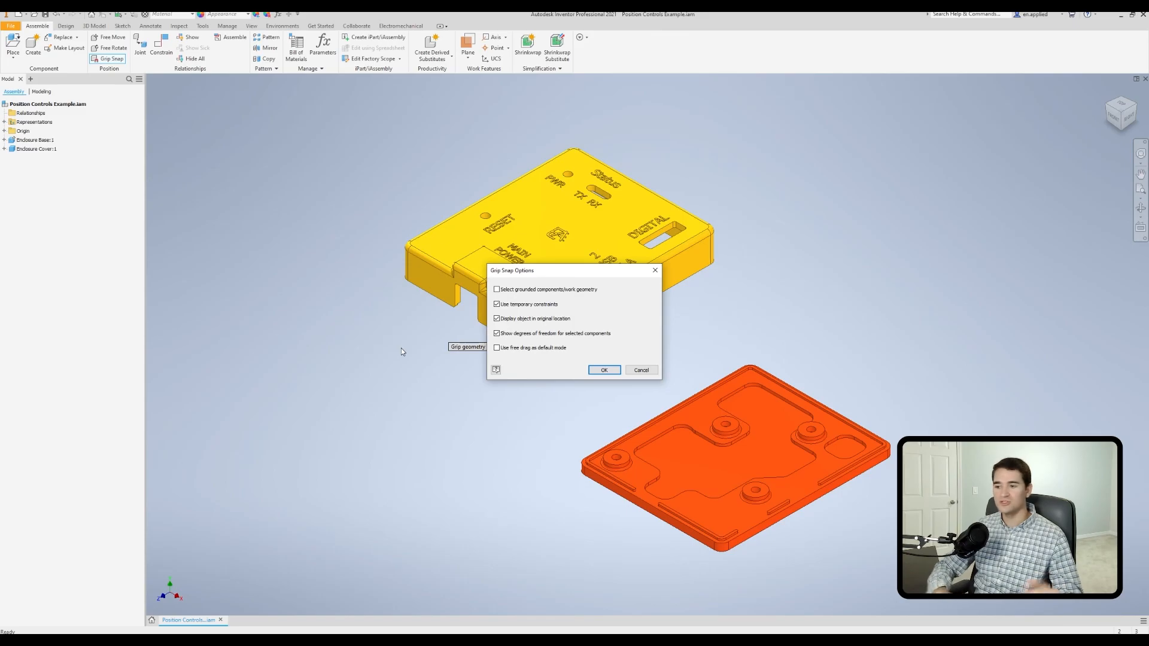
# Step: Free-drag the cover by its main-power side face in Grip Snap to compare the Display object in original location option
pyautogui.click(605, 370)
pyautogui.click(497, 325)
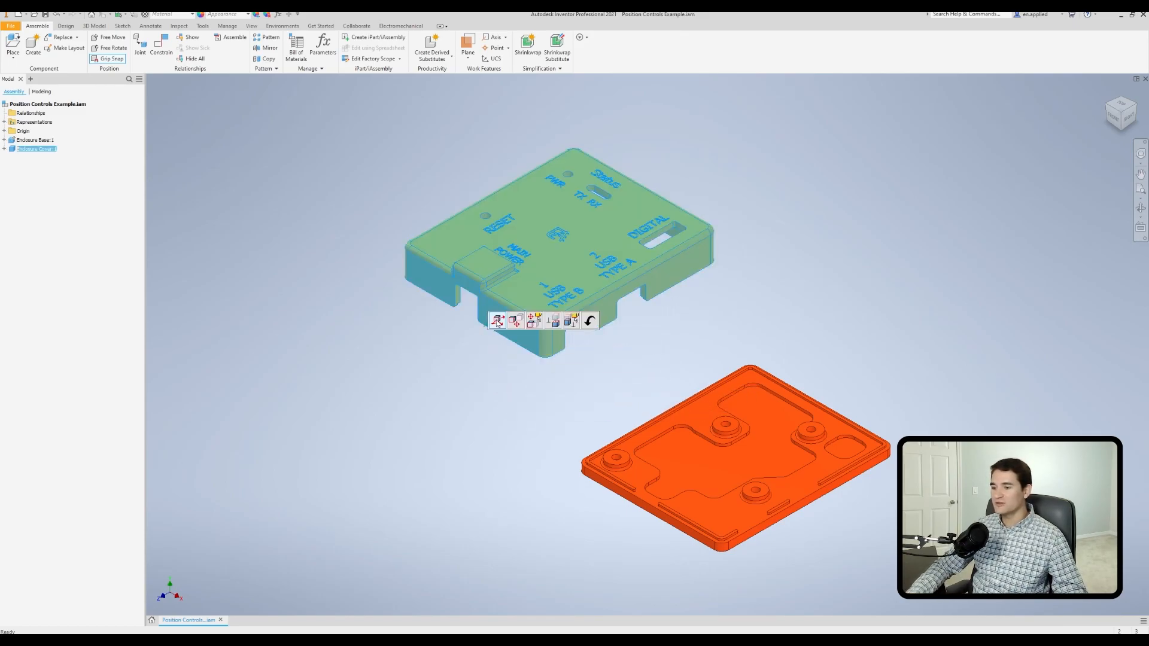
pyautogui.click(497, 321)
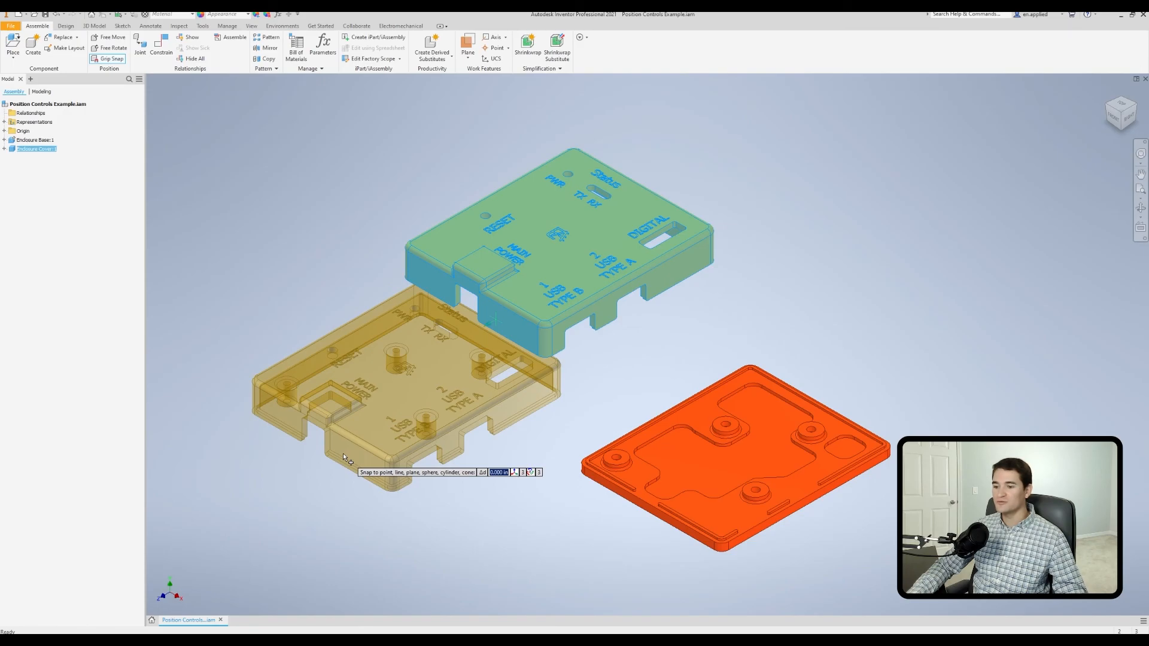
pyautogui.click(343, 455)
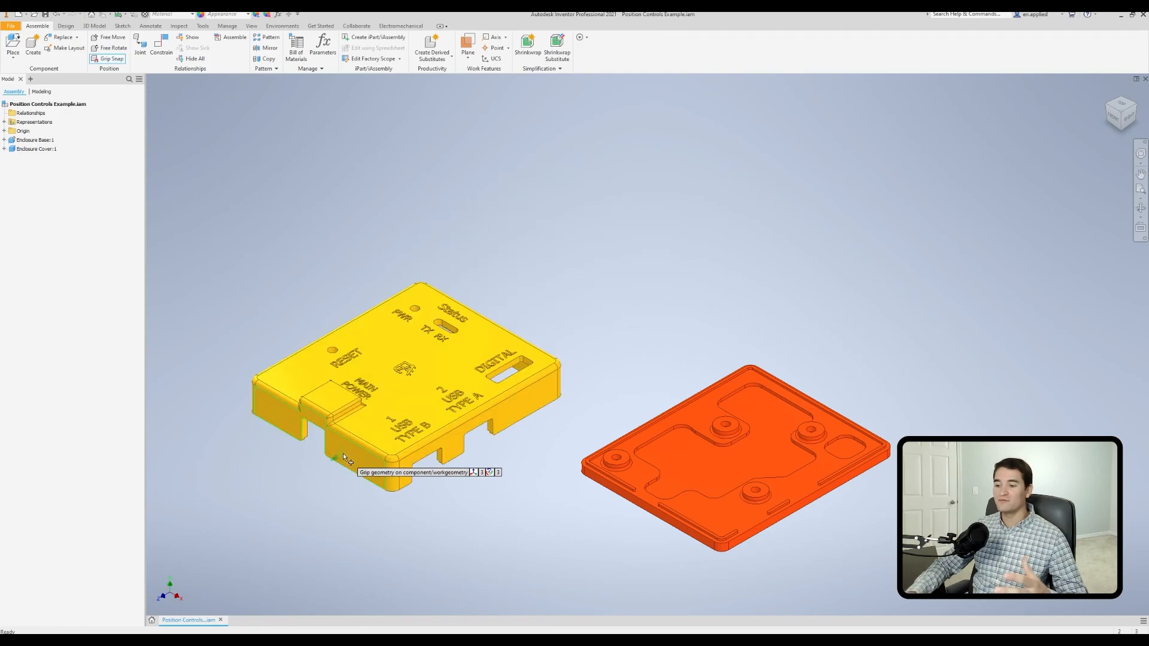
pyautogui.click(343, 457)
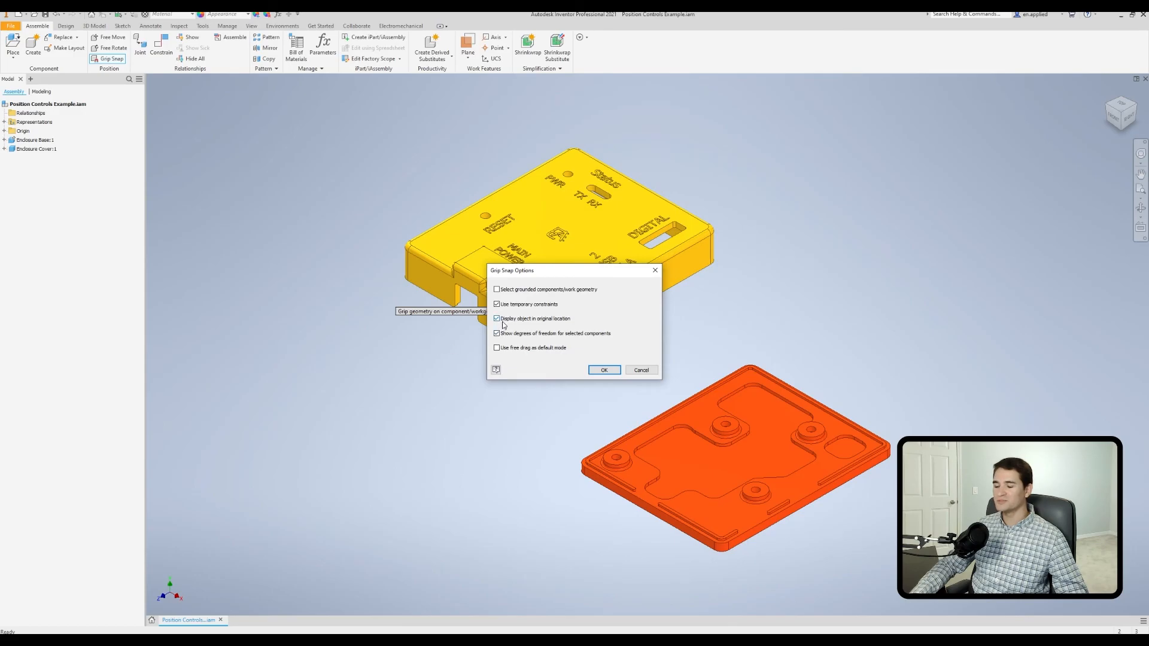
pyautogui.click(605, 370)
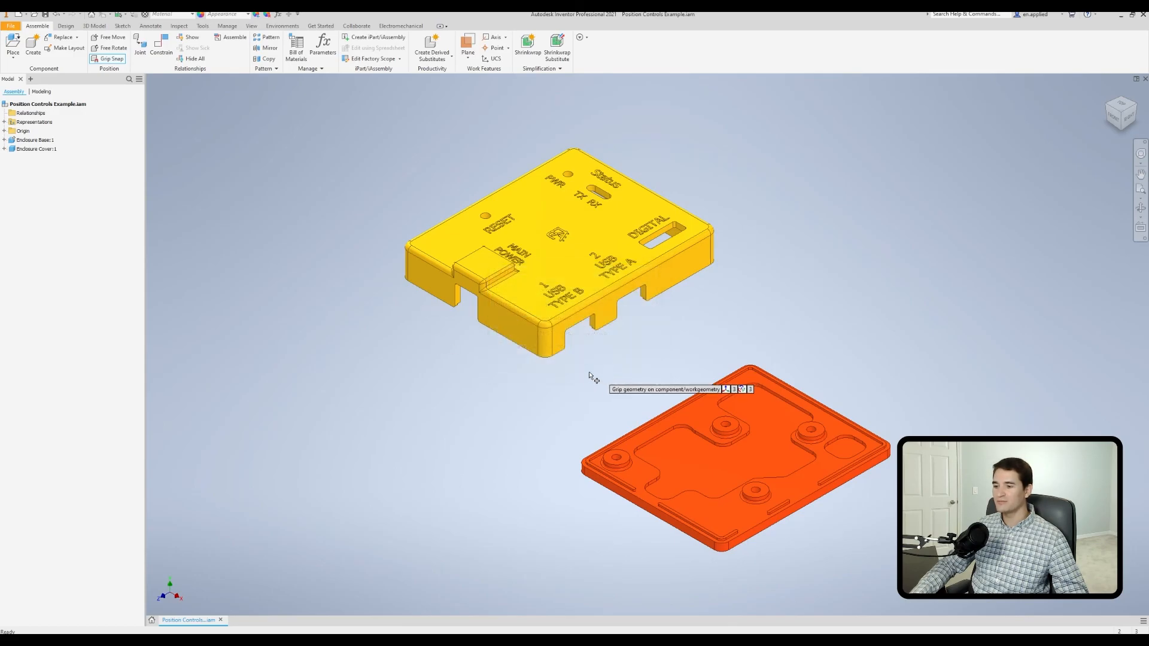
pyautogui.click(493, 314)
pyautogui.click(495, 315)
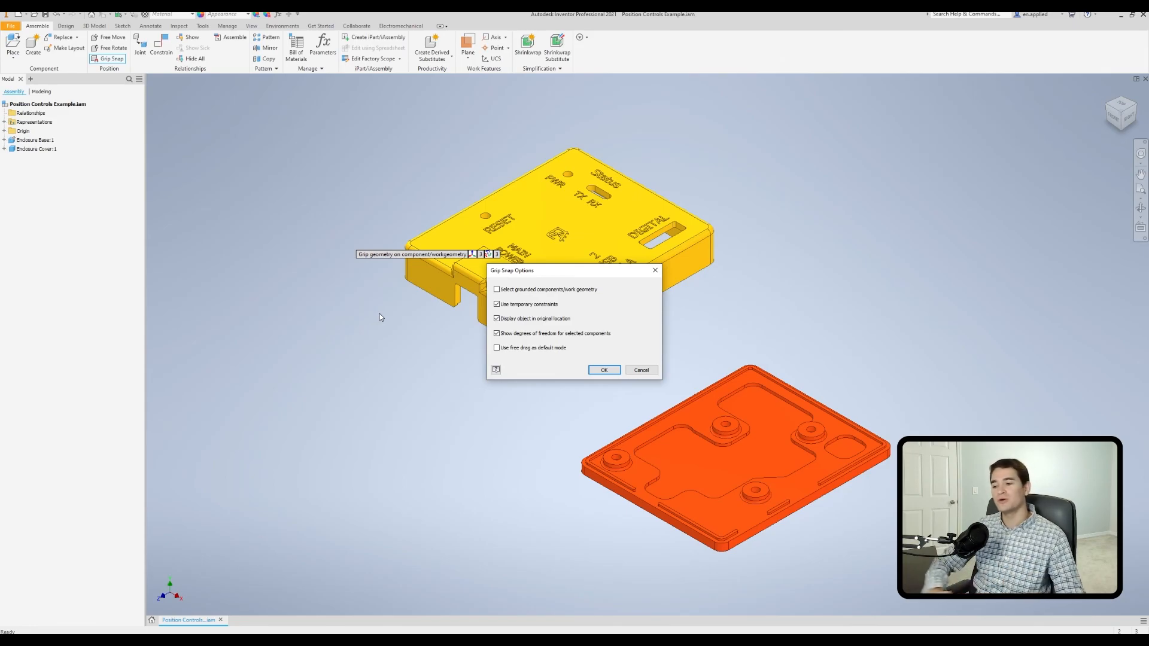
# Step: Grip the cover for a free drag with Show degrees of freedom for selected components turned on and again with it turned off
pyautogui.click(603, 370)
pyautogui.click(518, 294)
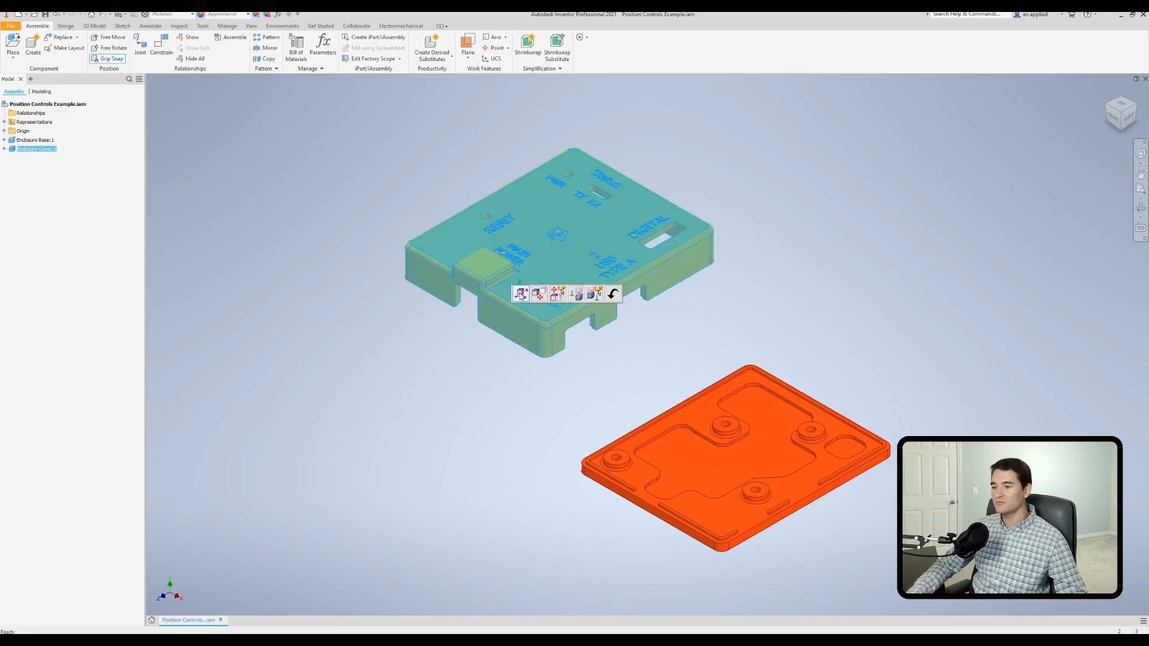
pyautogui.click(521, 294)
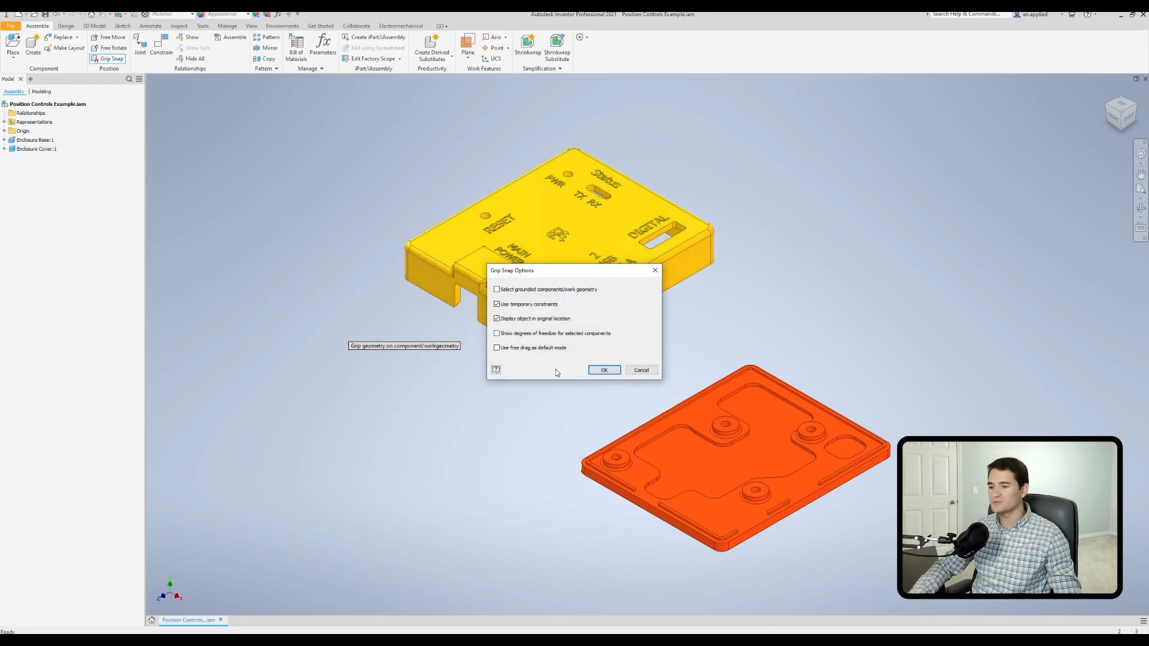
pyautogui.click(591, 372)
pyautogui.click(522, 289)
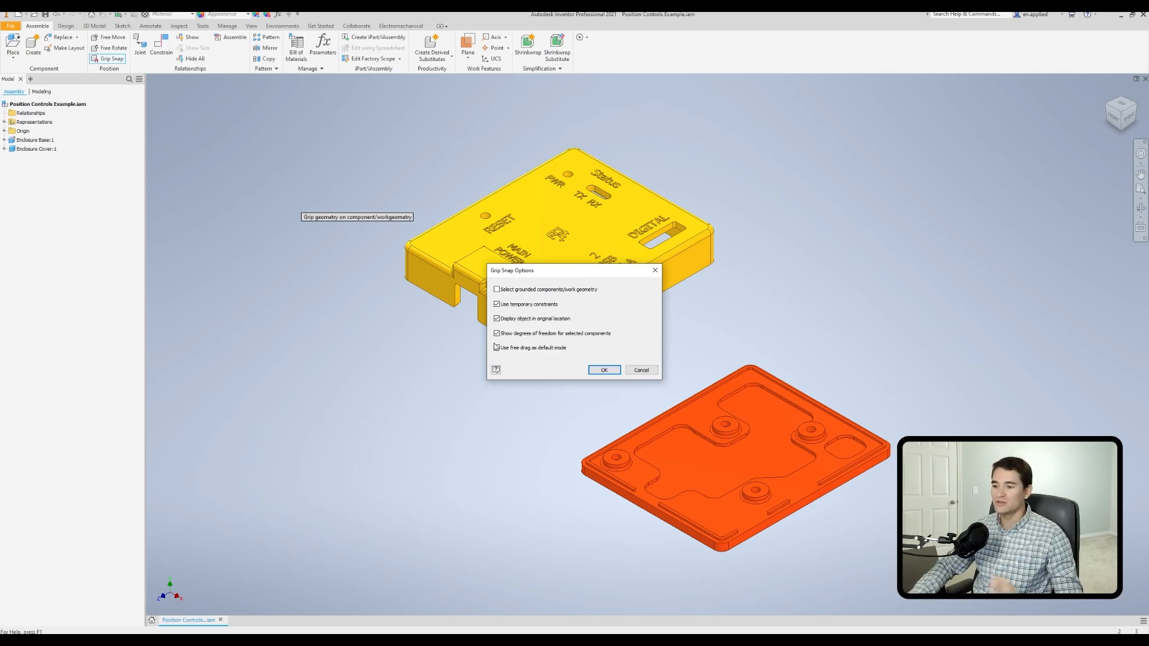
# Step: Enable Use free drag as default mode and try free-dragging the cover by its main-power side face
pyautogui.click(604, 370)
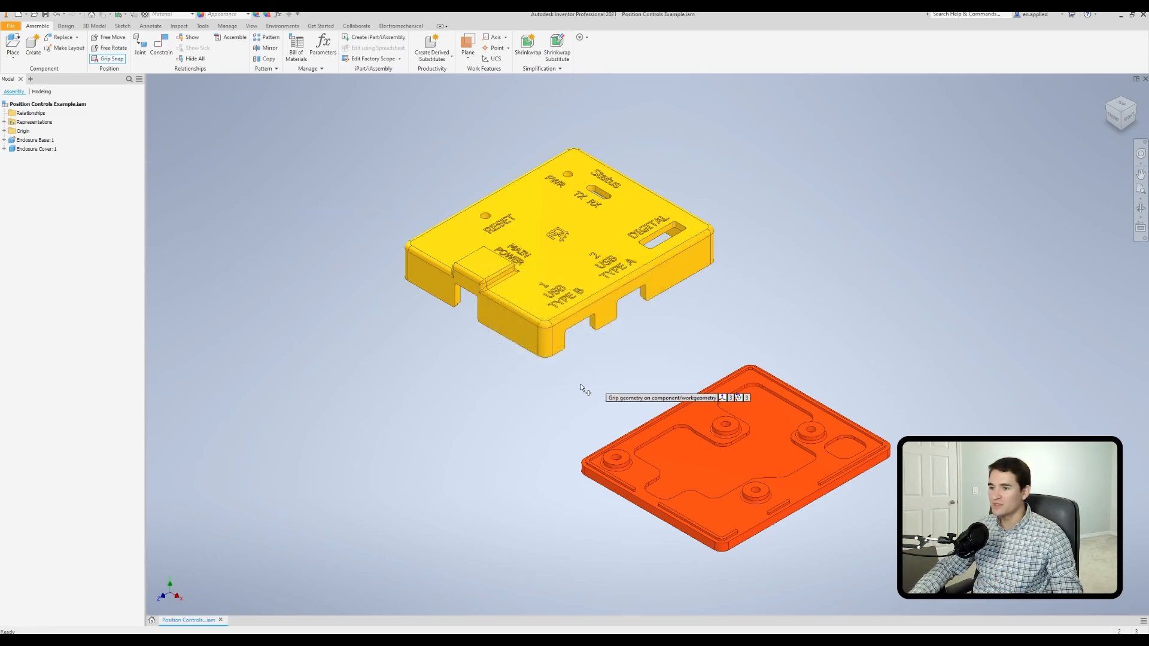
pyautogui.click(483, 304)
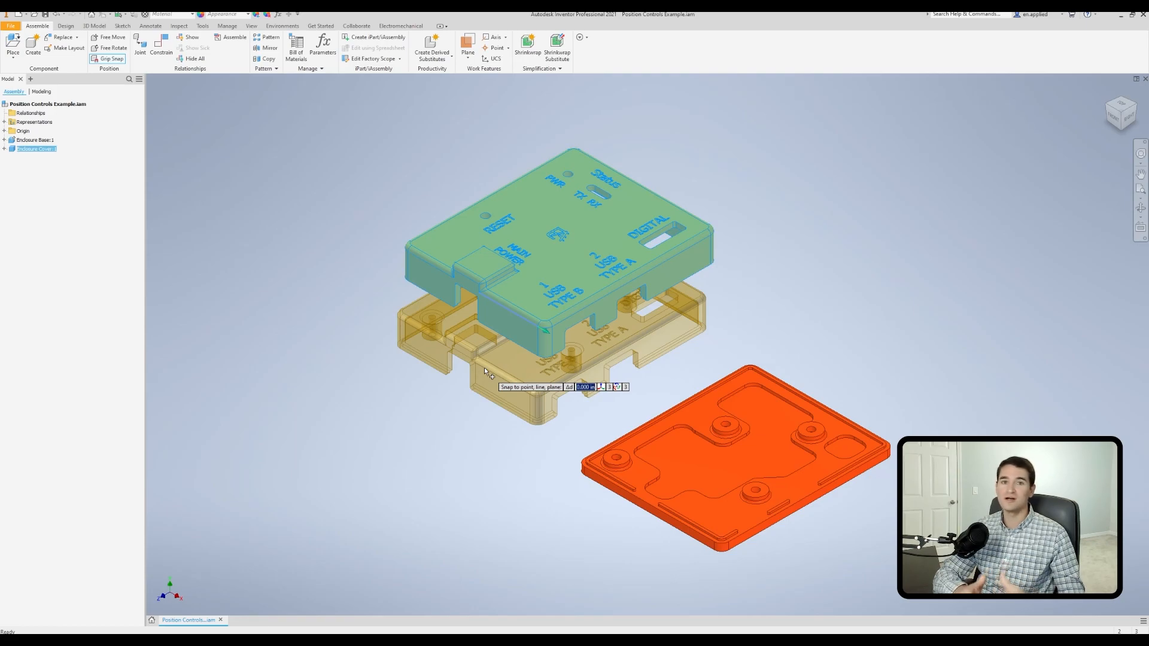
pyautogui.press('Escape')
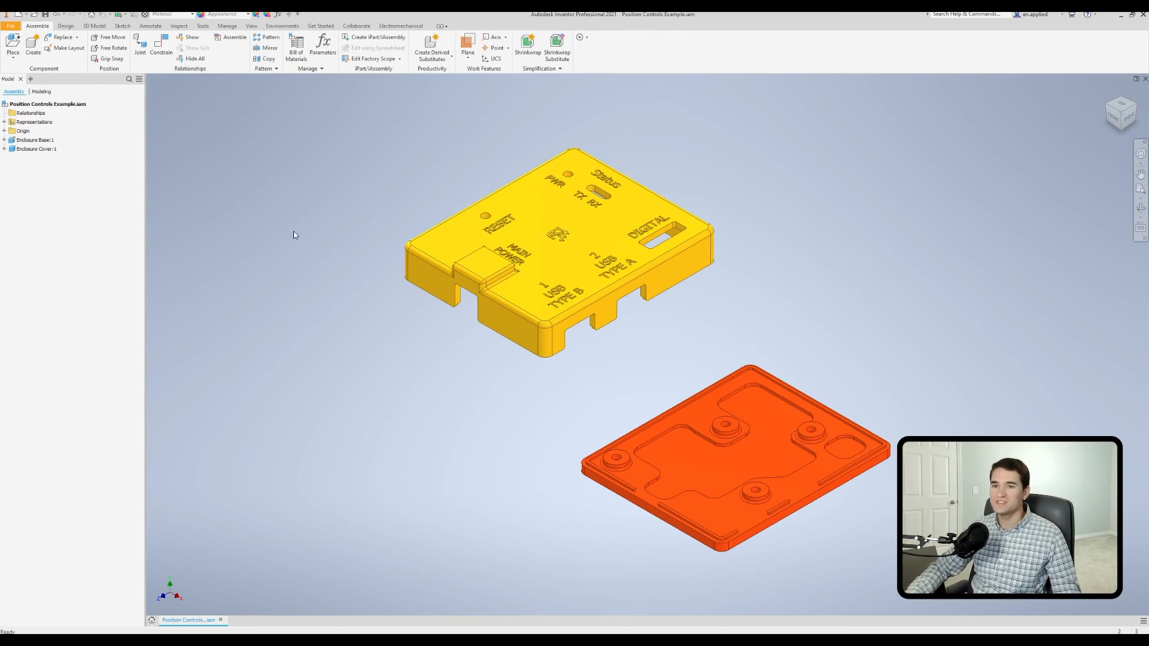
# Step: Grip Snap the cover's bottom rim face on the main-power side onto the base's upper face with a 0.000 in offset
pyautogui.click(109, 58)
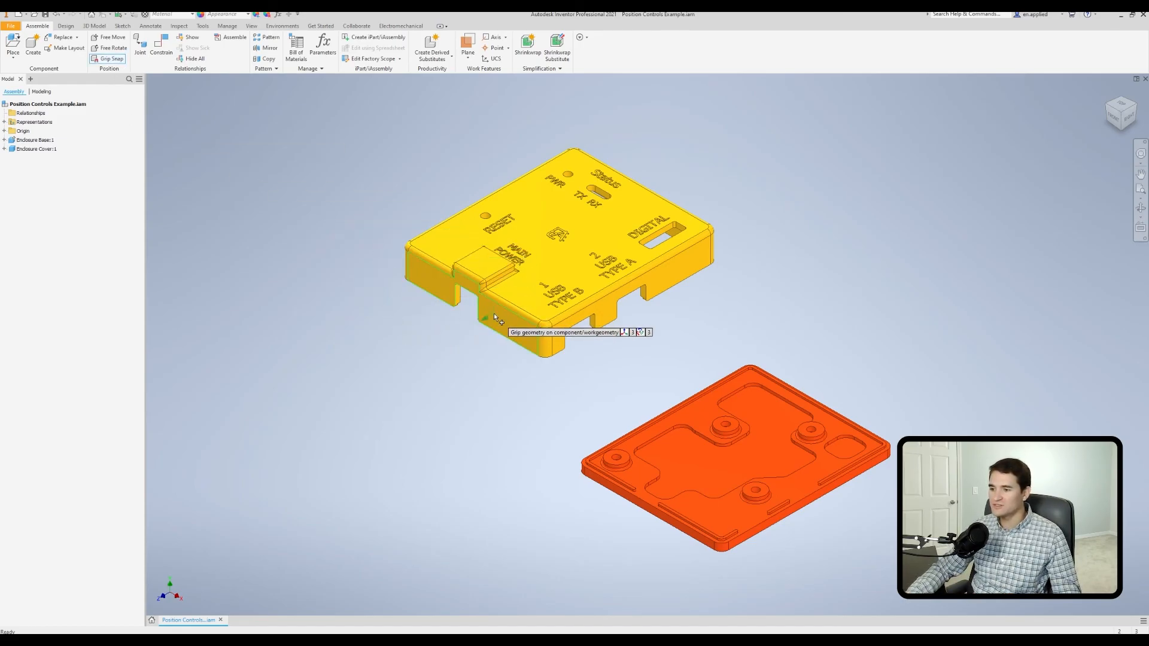
pyautogui.keyDown('shift'); pyautogui.moveTo(497, 332); pyautogui.dragTo(494, 257, button='middle'); pyautogui.keyUp('shift')
pyautogui.scroll(3, 494, 257)
pyautogui.click(502, 297)
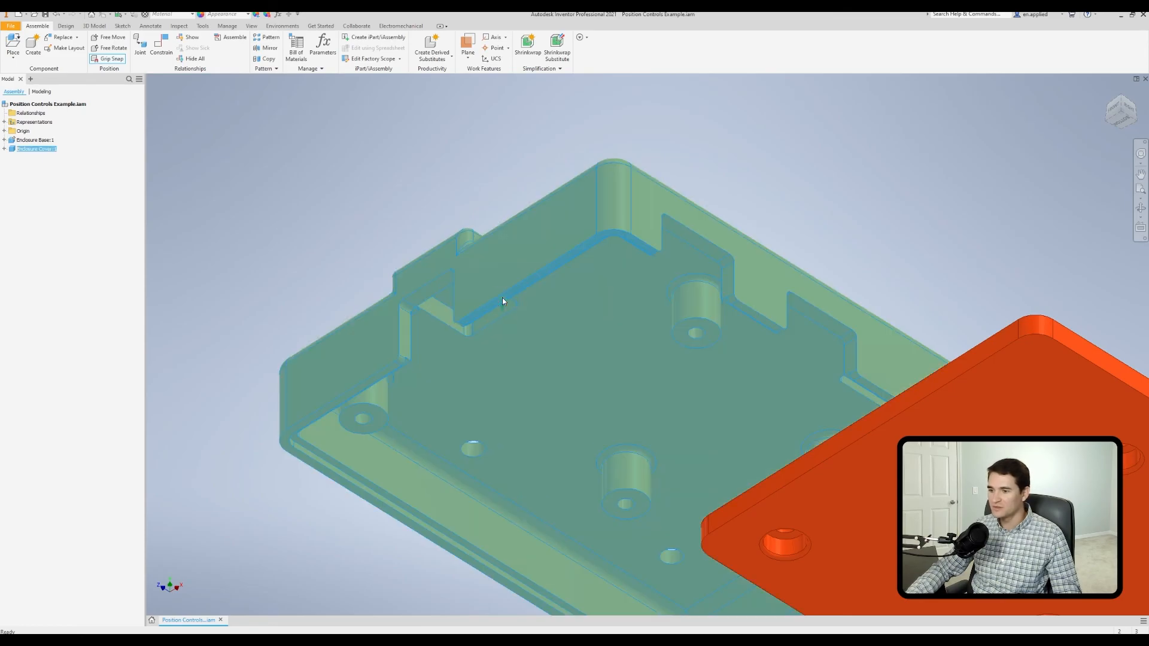
pyautogui.click(519, 304)
pyautogui.keyDown('shift'); pyautogui.moveTo(523, 311); pyautogui.dragTo(568, 394, button='middle'); pyautogui.keyUp('shift')
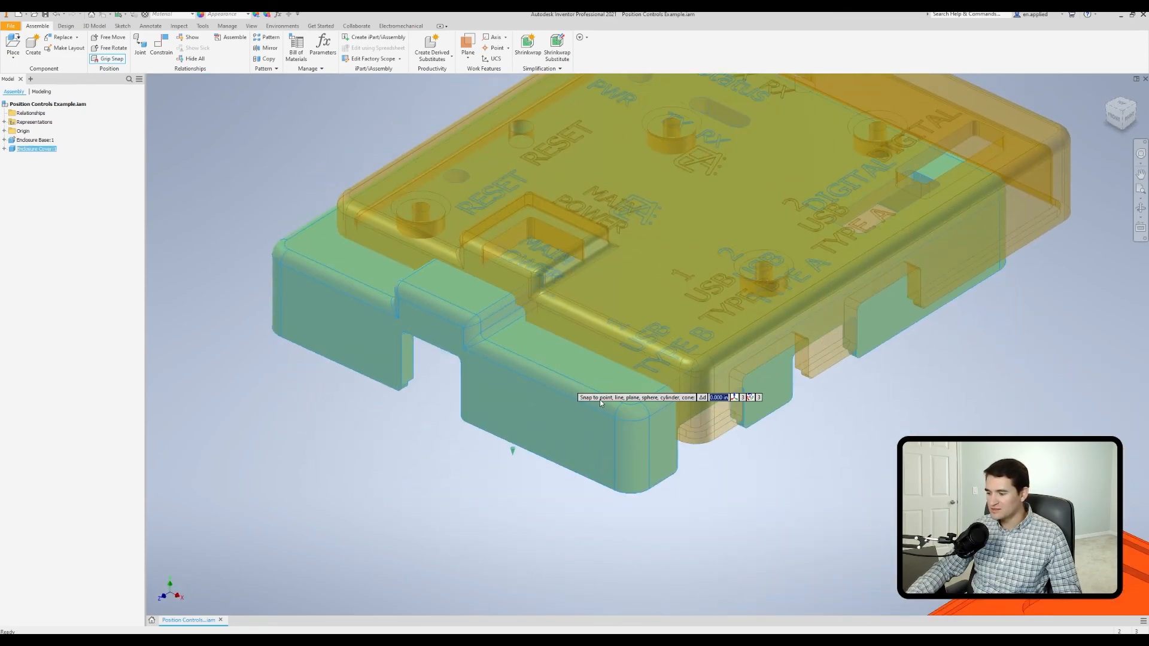
pyautogui.scroll(-3, 698, 473)
pyautogui.moveTo(710, 501); pyautogui.dragTo(543, 300, button='middle')
pyautogui.scroll(3, 541, 329)
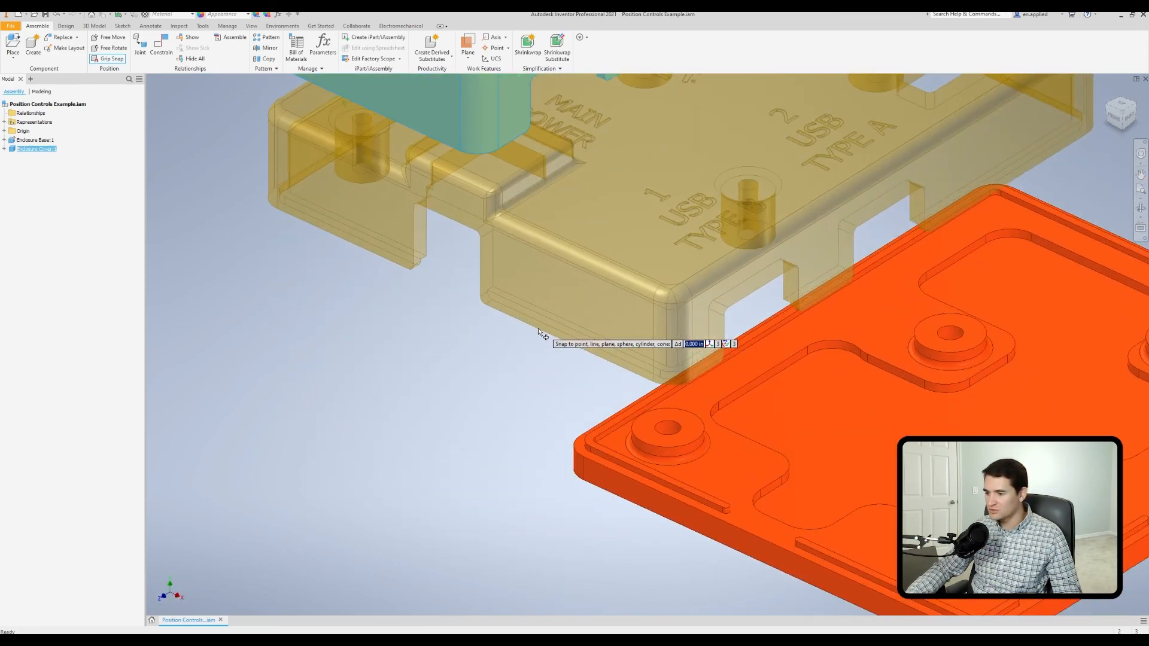
pyautogui.scroll(5, 579, 492)
pyautogui.click(601, 510)
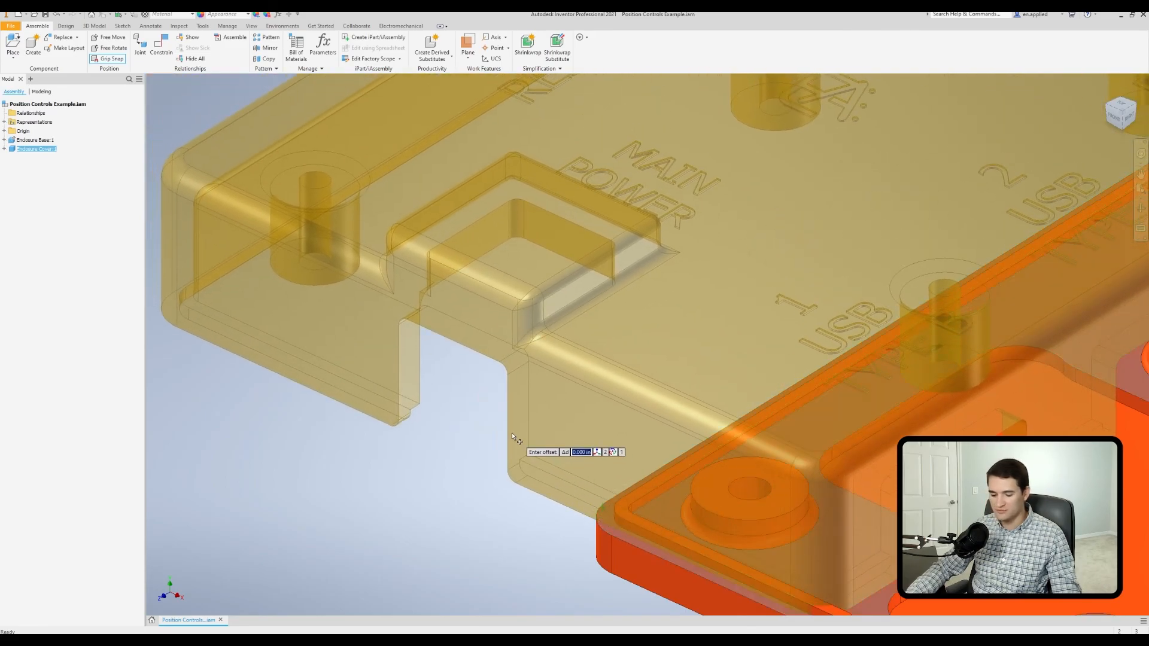
pyautogui.press('Return')
# Step: Snap the cover's USB side face flush to the base's matching side face with a 0.000 in offset
pyautogui.scroll(-5, 450, 435)
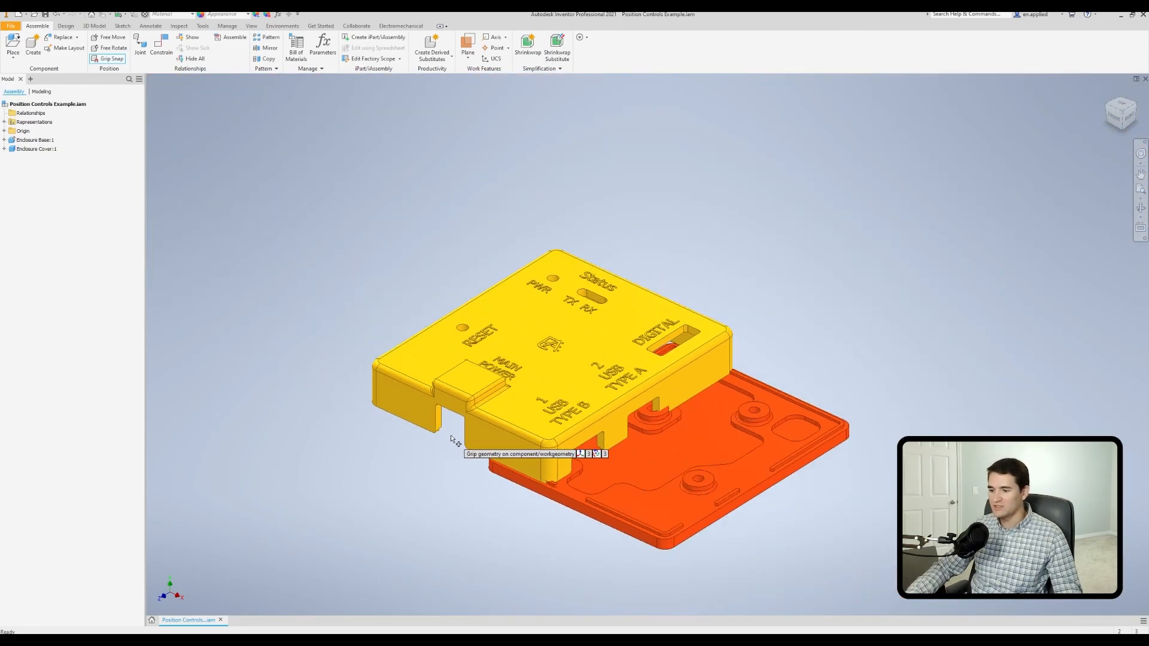
pyautogui.click(582, 447)
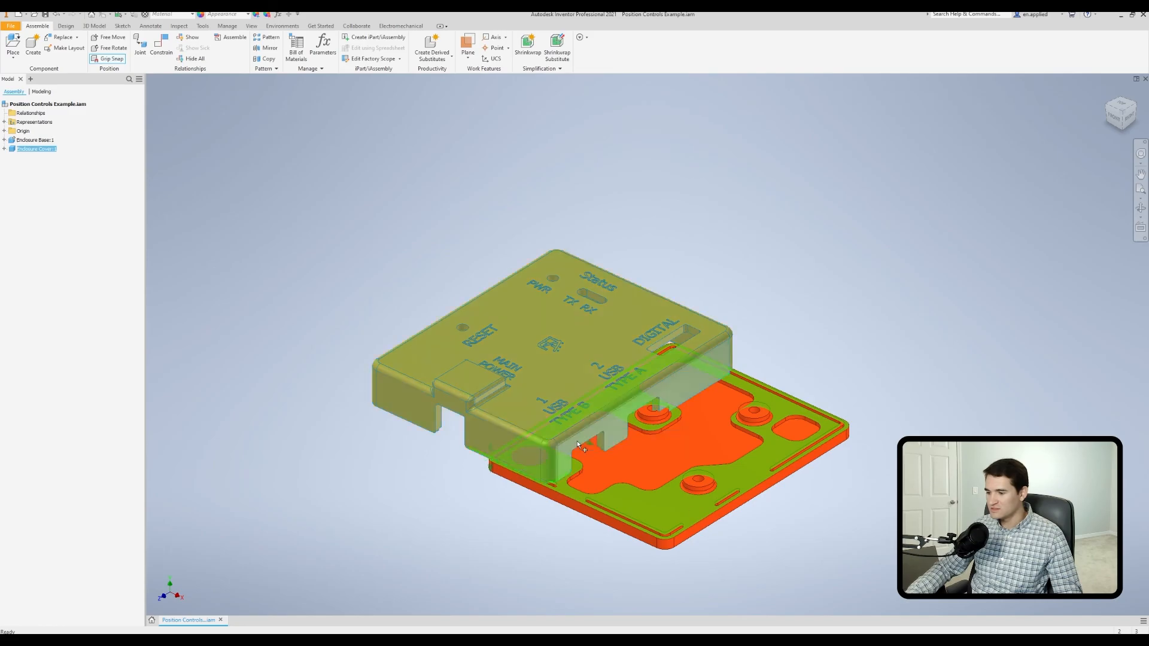
pyautogui.scroll(5, 719, 516)
pyautogui.click(720, 514)
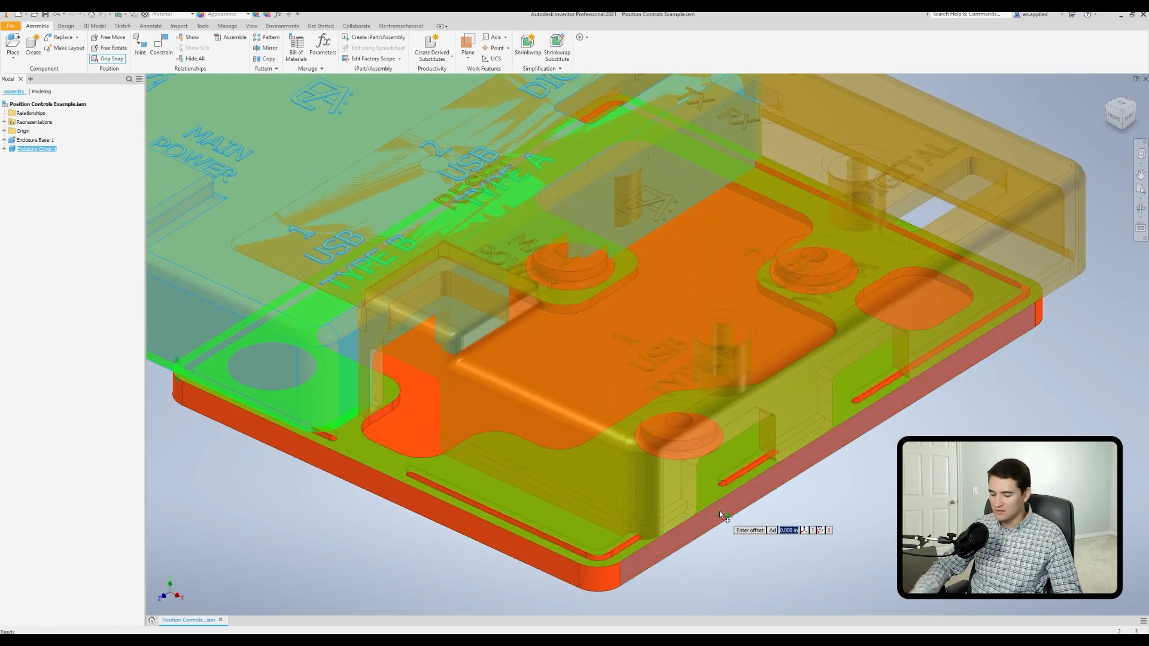
pyautogui.press('Return')
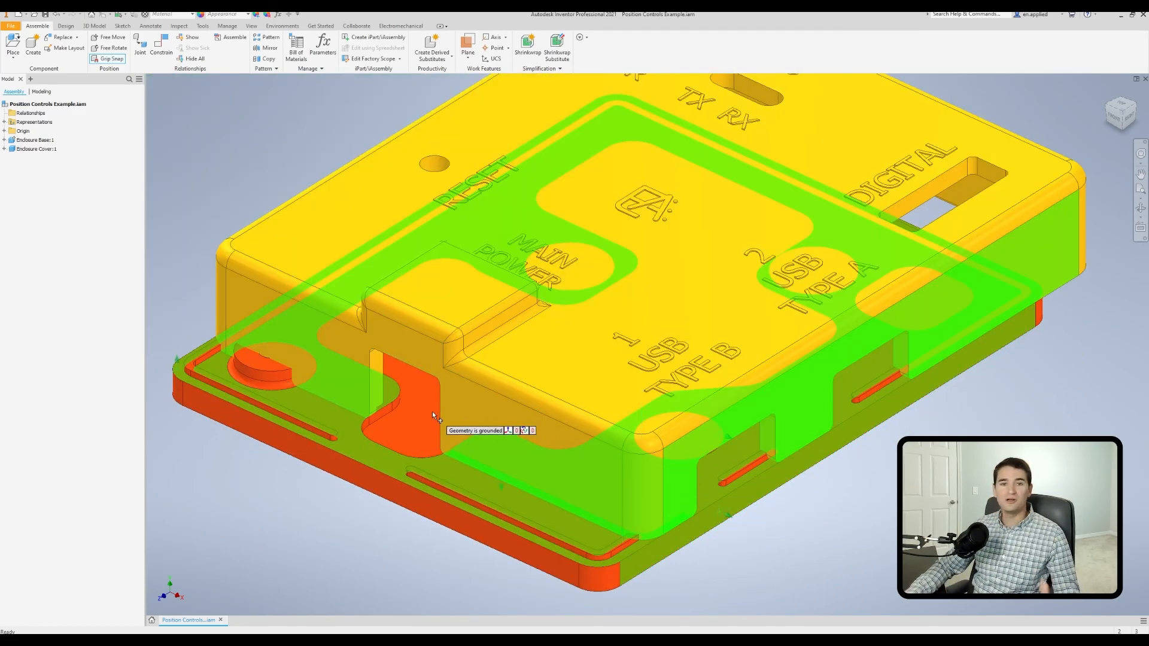
# Step: Clear the snaps applied between the cover and the base and leave Grip Snap
pyautogui.scroll(-5, 418, 426)
pyautogui.rightClick(347, 470)
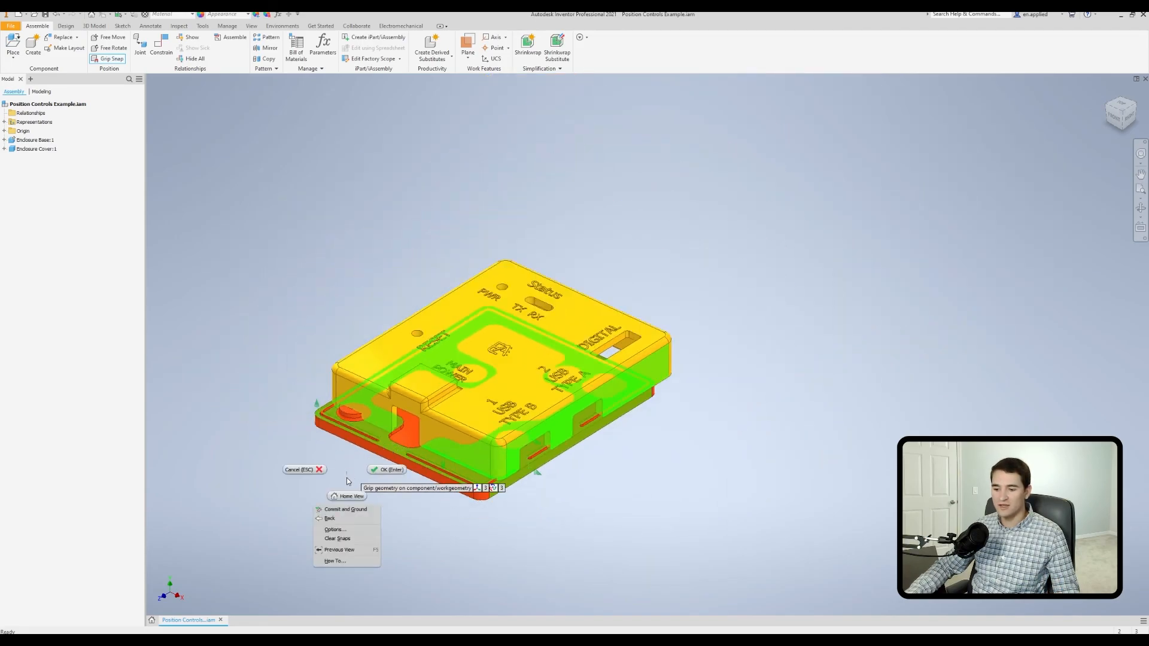
pyautogui.click(352, 541)
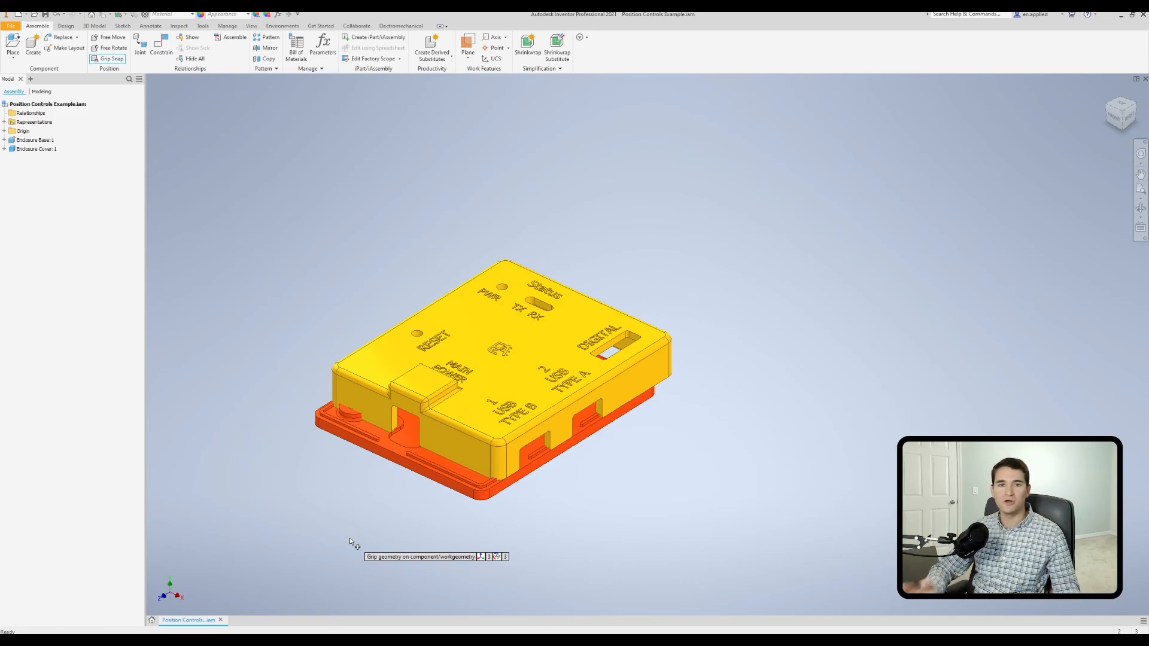
pyautogui.press('Escape')
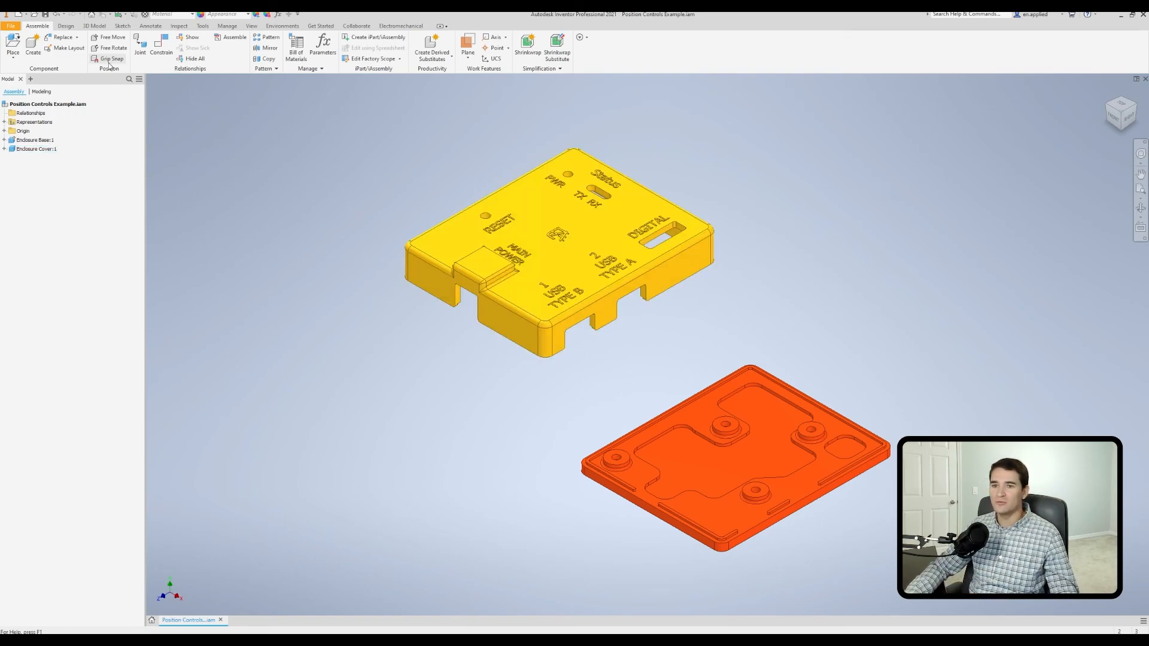
# Step: Grip Snap the cover's bottom rim face onto the base's upper face again with a 0.000 in offset
pyautogui.keyDown('shift'); pyautogui.moveTo(440, 333); pyautogui.dragTo(472, 258, button='middle'); pyautogui.keyUp('shift')
pyautogui.scroll(-7, 523, 252)
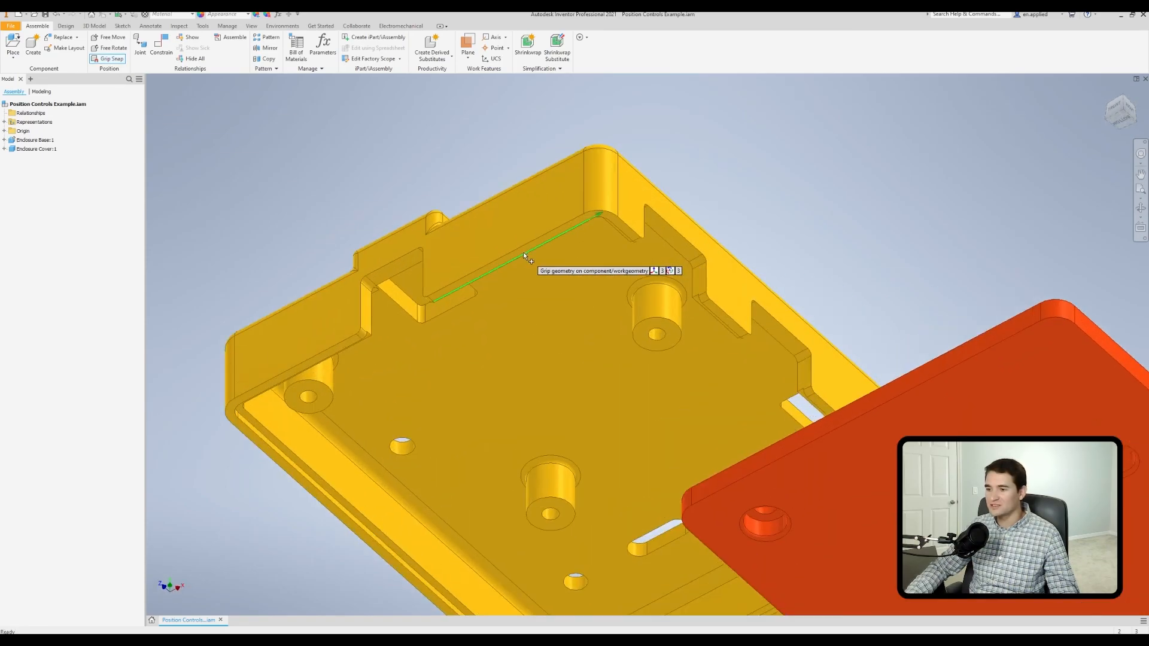
pyautogui.click(506, 263)
pyautogui.scroll(8, 521, 269)
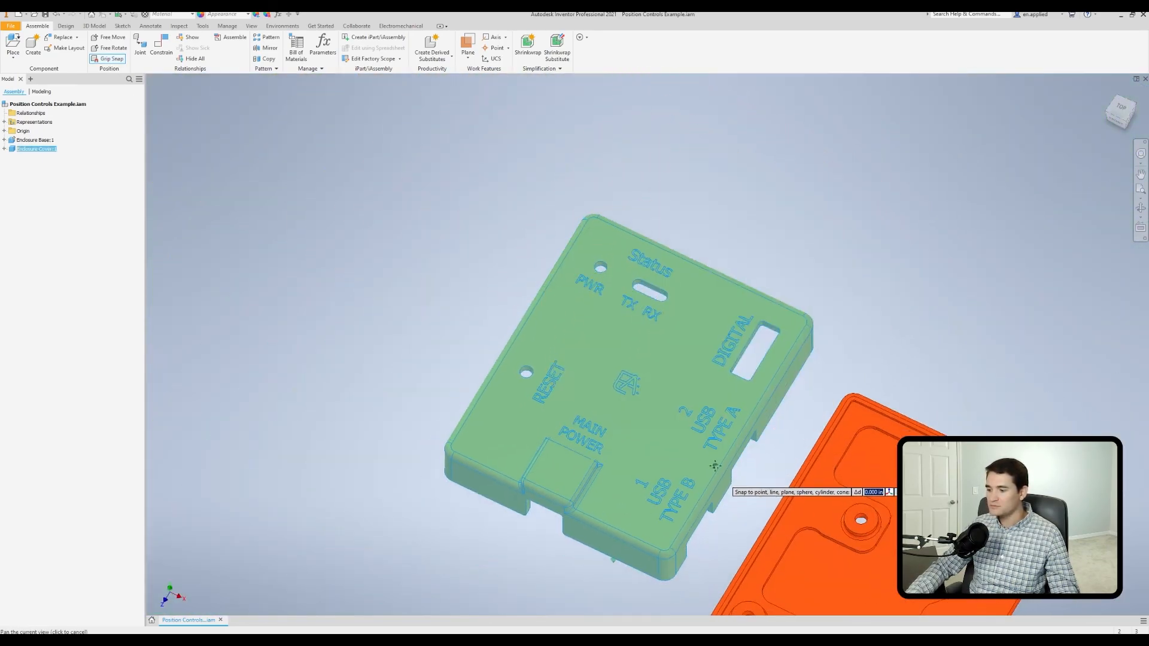
pyautogui.moveTo(715, 466); pyautogui.dragTo(565, 182, button='middle')
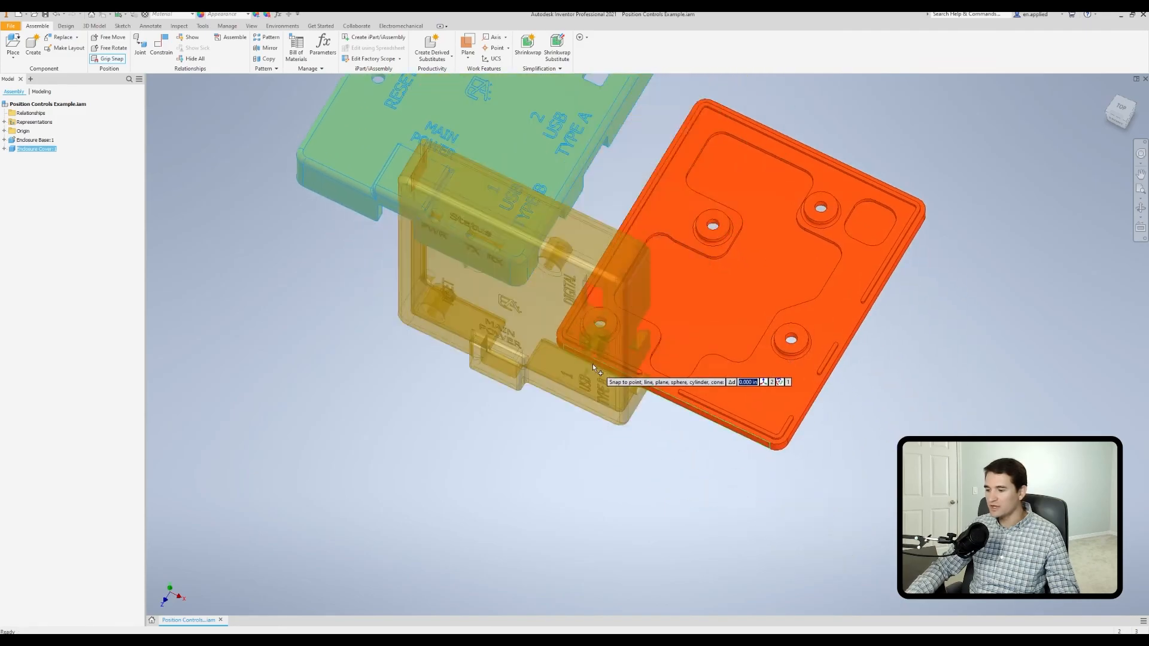
pyautogui.scroll(-6, 594, 360)
pyautogui.click(569, 329)
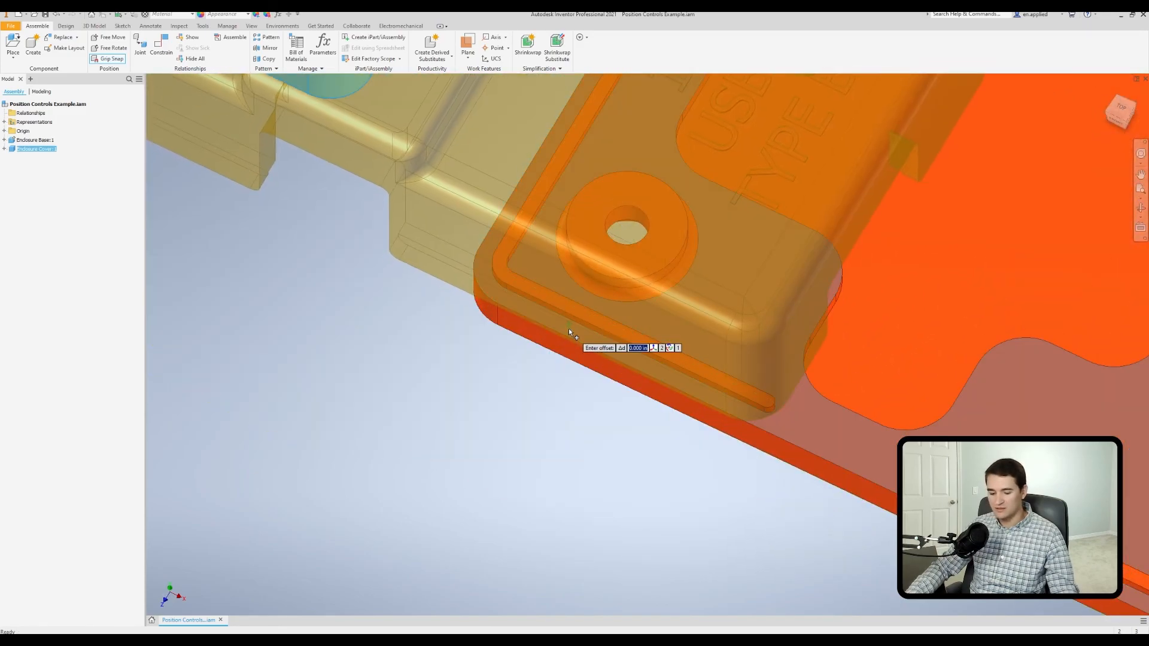
pyautogui.press('Return')
# Step: Align the cover's USB side face with the base's matching side face using a free-drag snap at 0.000 in offset
pyautogui.scroll(4, 568, 329)
pyautogui.click(752, 234)
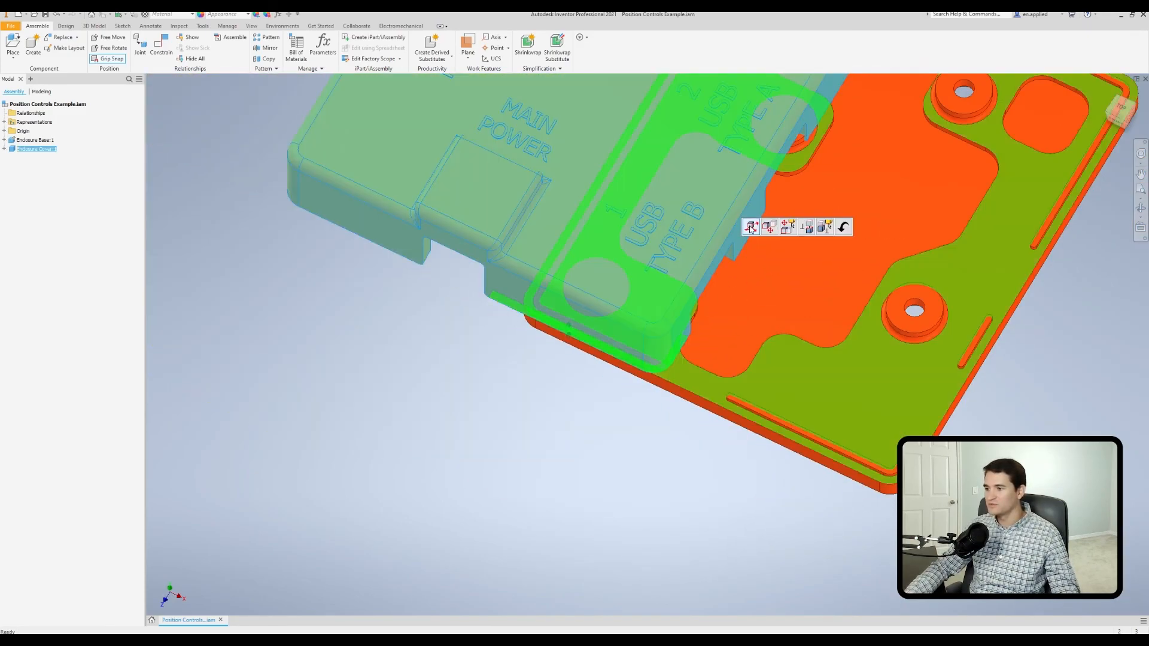
pyautogui.click(753, 233)
pyautogui.keyDown('shift'); pyautogui.moveTo(838, 359); pyautogui.dragTo(767, 442, button='middle'); pyautogui.keyUp('shift')
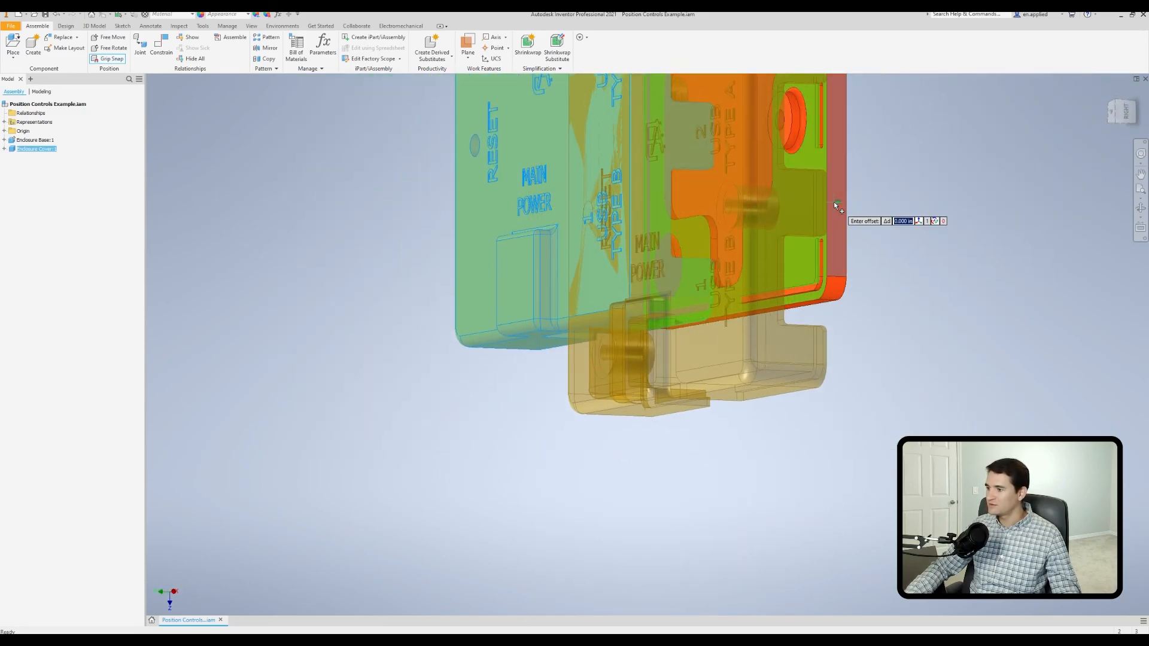
pyautogui.click(834, 202)
# Step: Snap the cover's main-power side face to the base's matching side face with a 0.000 in offset
pyautogui.keyDown('shift'); pyautogui.moveTo(599, 343); pyautogui.dragTo(685, 216, button='middle'); pyautogui.keyUp('shift')
pyautogui.click(676, 212)
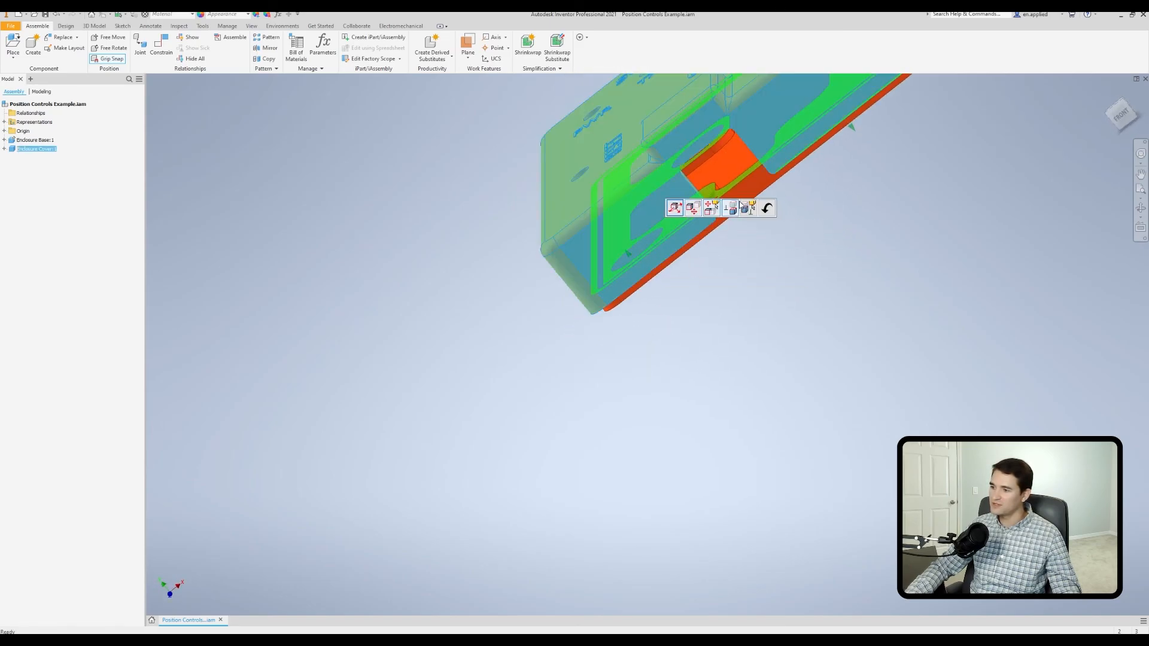
pyautogui.click(736, 200)
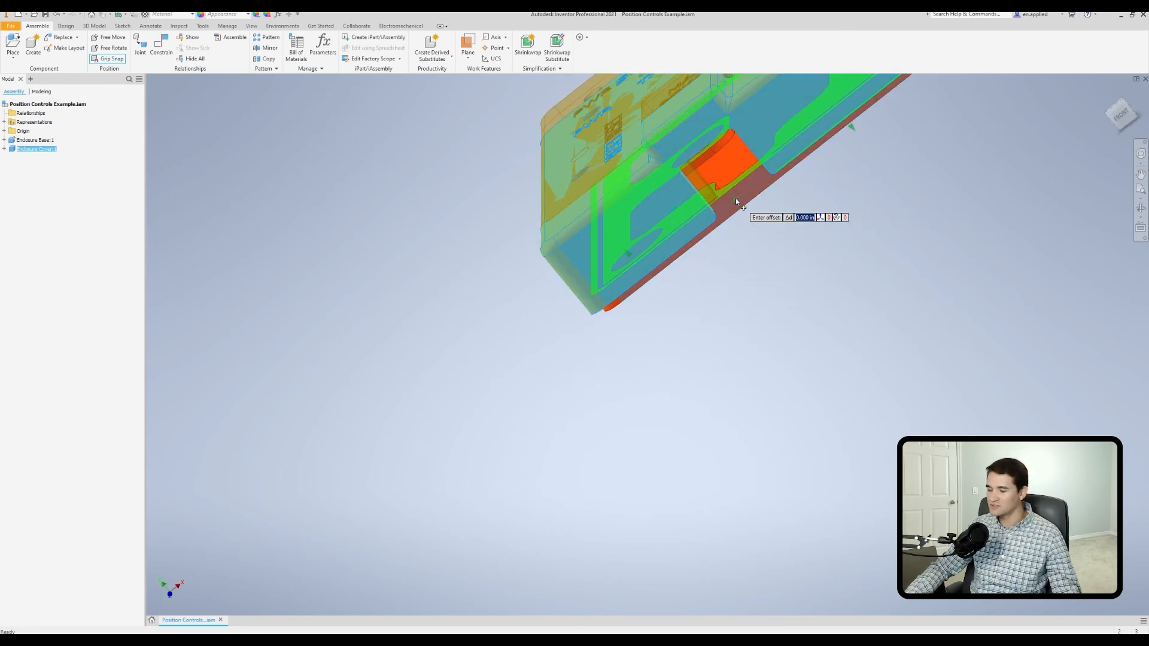
pyautogui.press('Return')
# Step: Finish the Grip Snap with Commit and Ground so the cover is grounded in its snapped position
pyautogui.moveTo(813, 270); pyautogui.dragTo(654, 292, button='middle')
pyautogui.rightClick(482, 382)
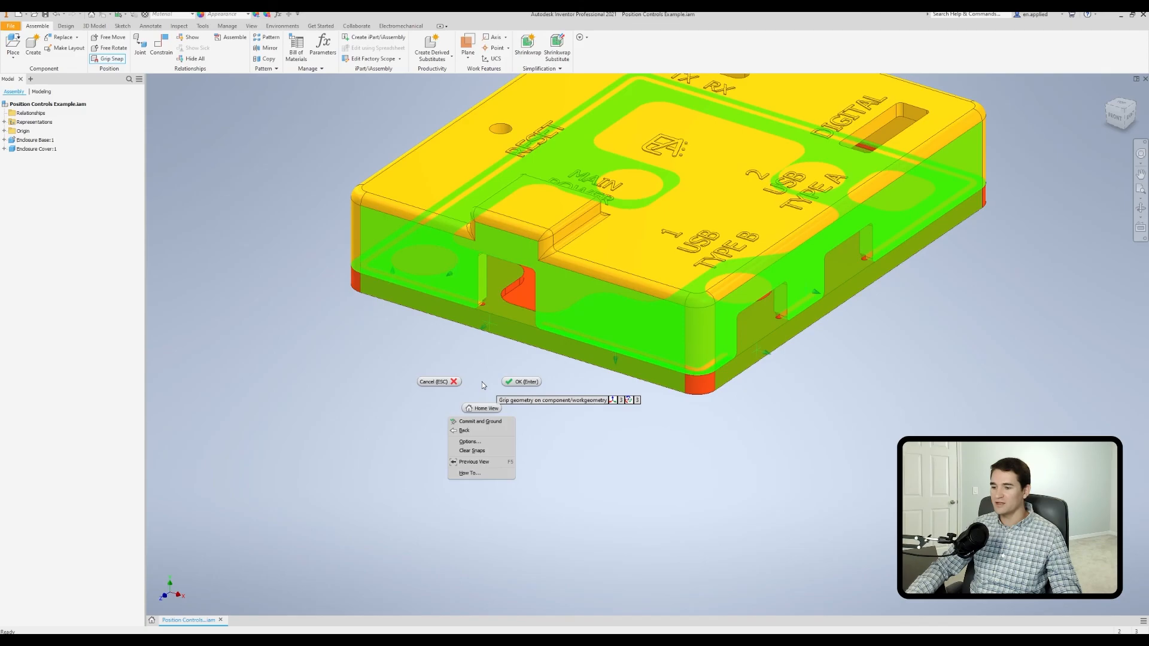
pyautogui.click(480, 423)
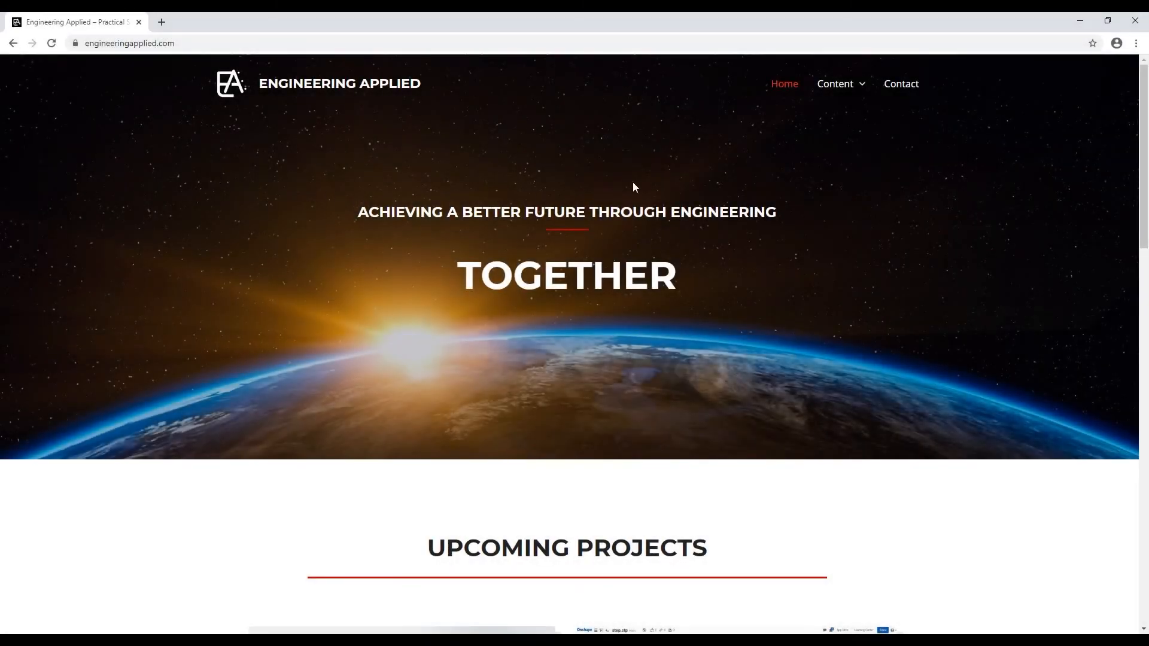
# Step: Open the Contact page of the Engineering Applied website in the browser and go to its contact form
pyautogui.click(887, 94)
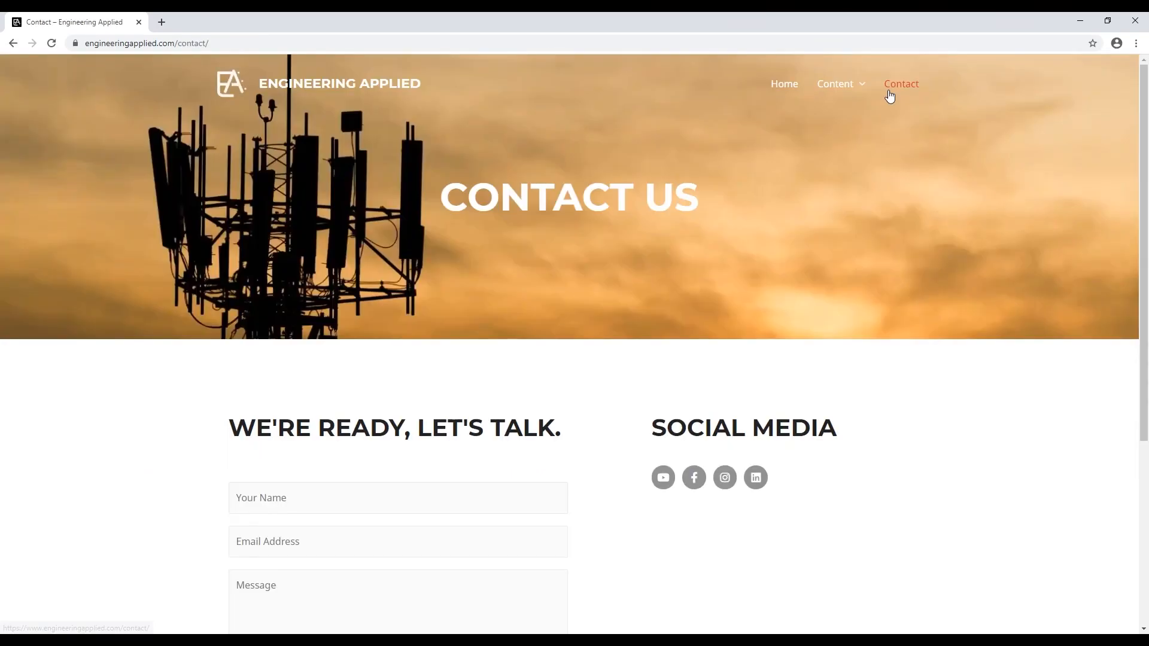
pyautogui.scroll(-2, 640, 291)
pyautogui.click(359, 397)
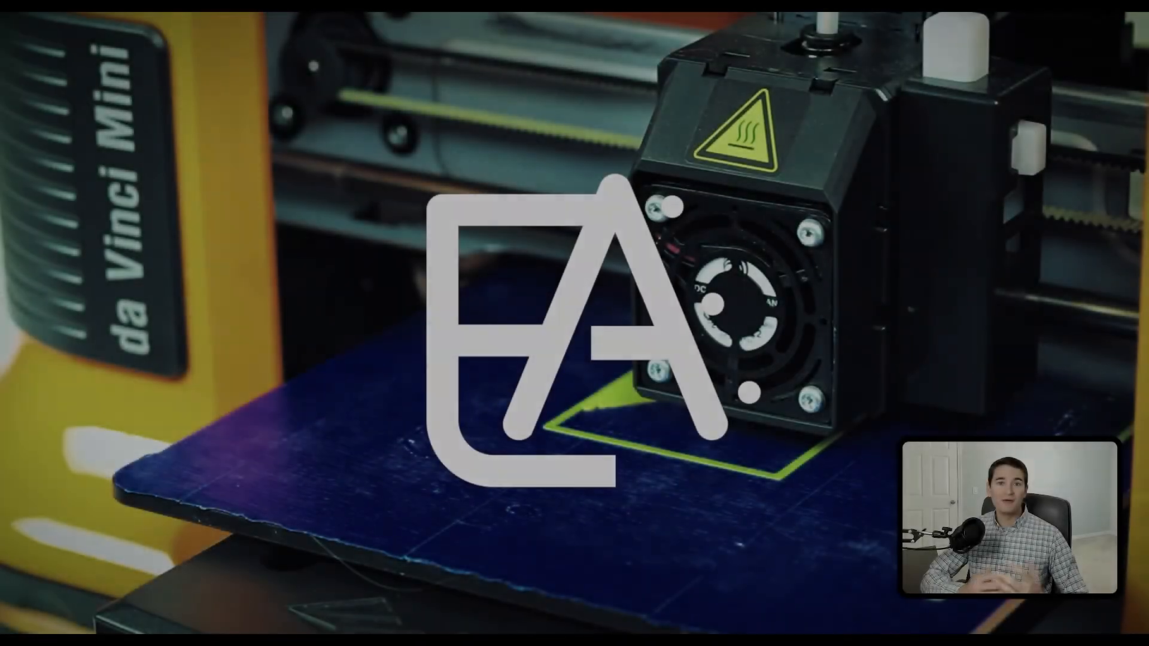